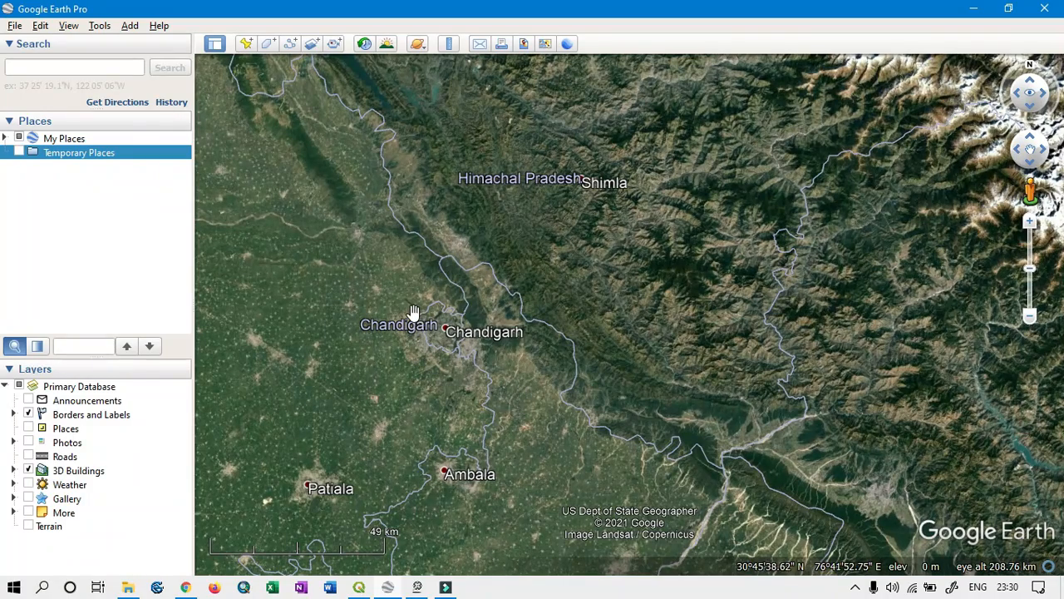
Step: Examine the terrain around Chandigarh, Ambala and the Himachal Pradesh hills near Shimla as the study area
scroll(419, 343, "up", 2)
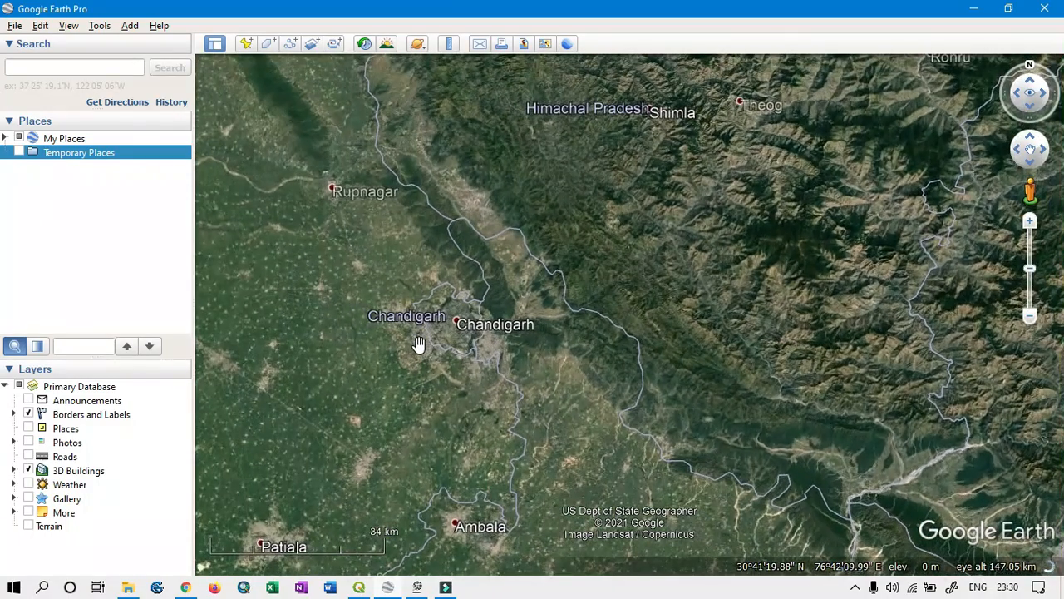
scroll(418, 344, "up", 2)
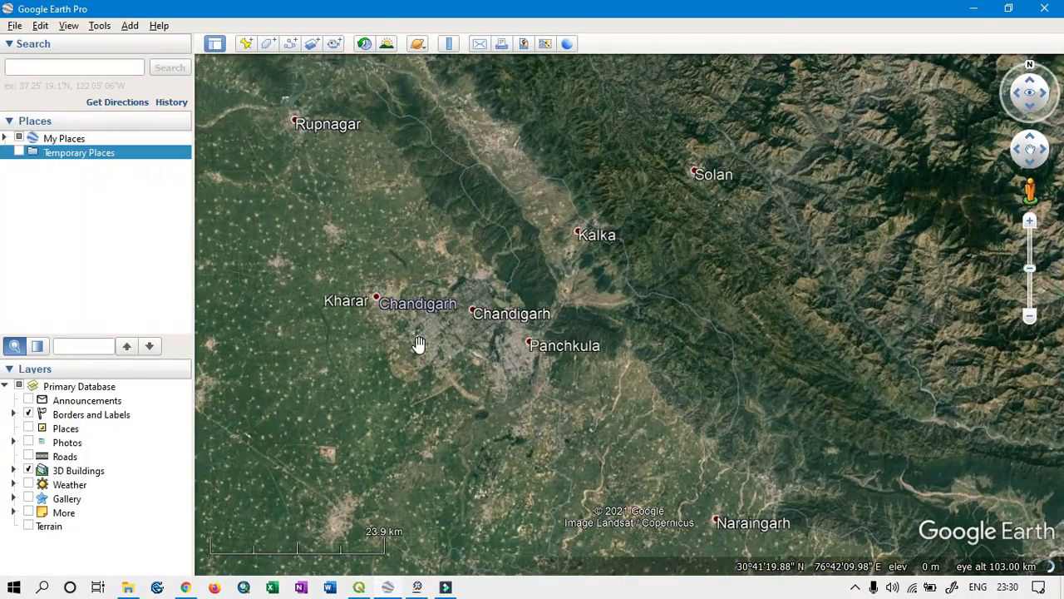
scroll(446, 349, "up", 1)
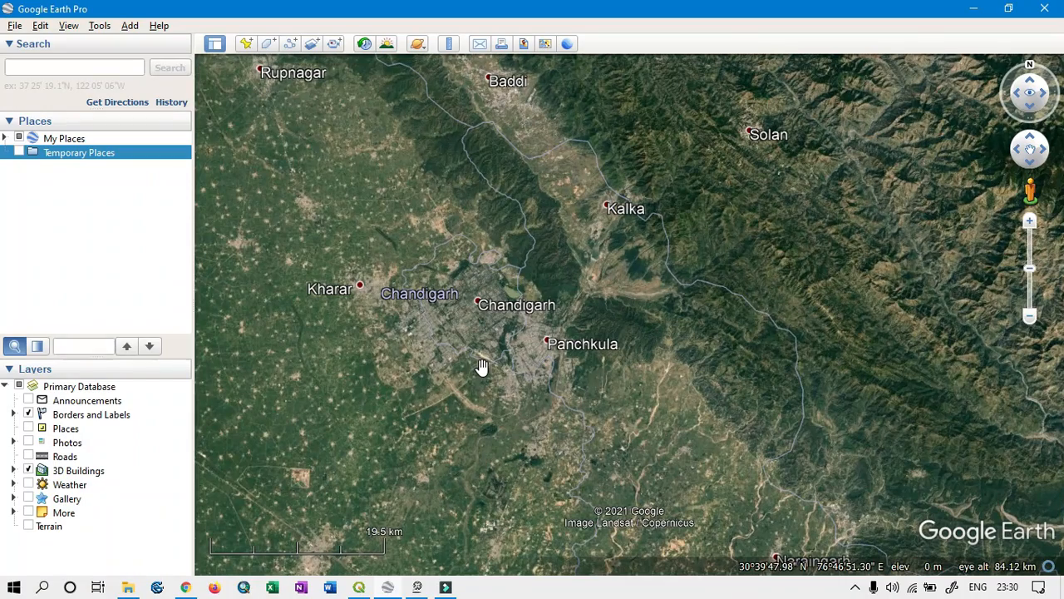
scroll(481, 366, "down", 2)
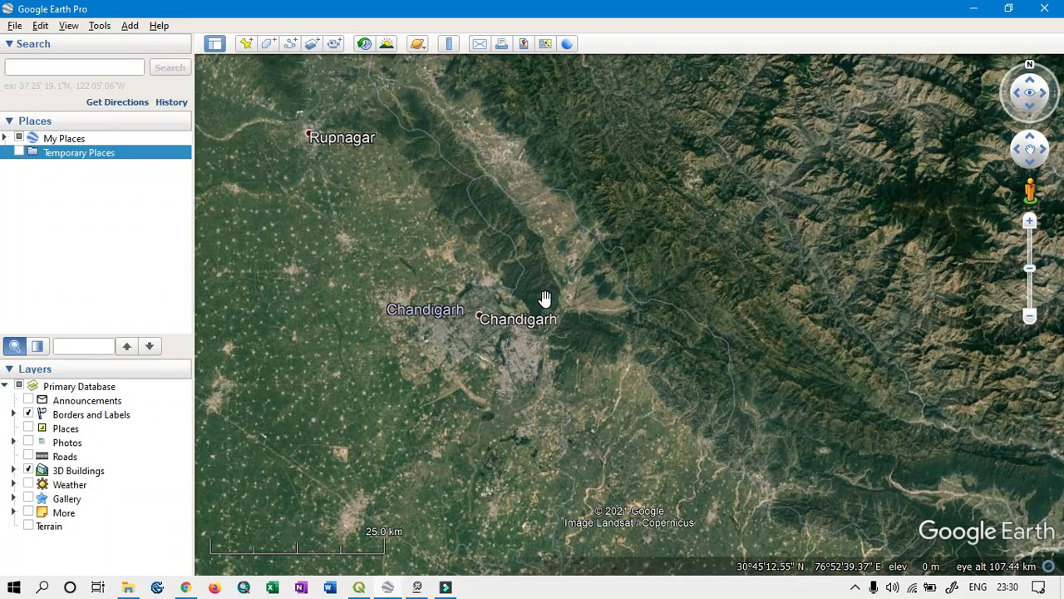
scroll(539, 299, "down", 2)
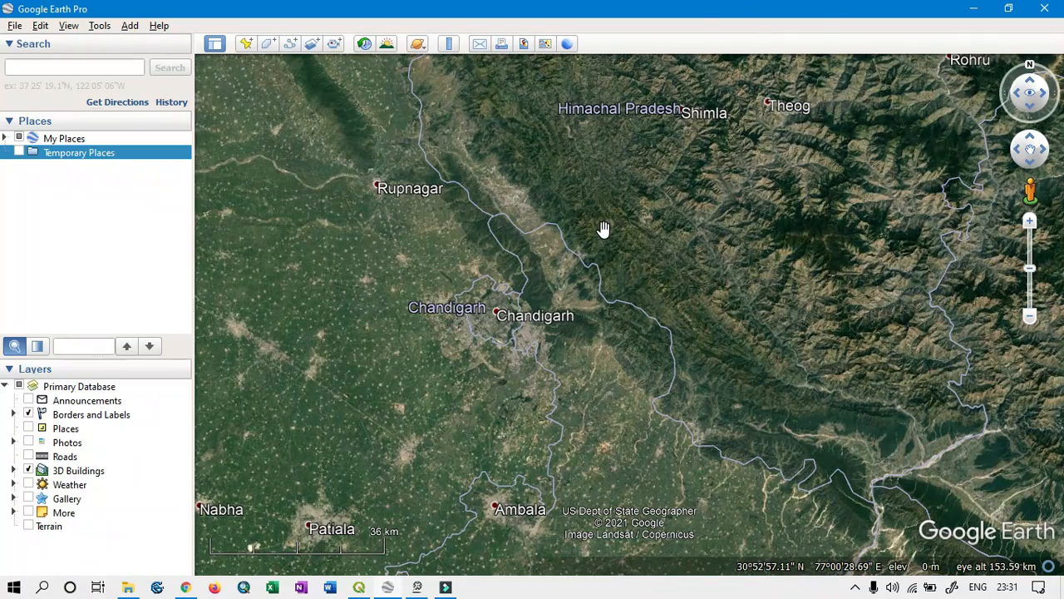
left_click_drag(737, 222, 658, 218)
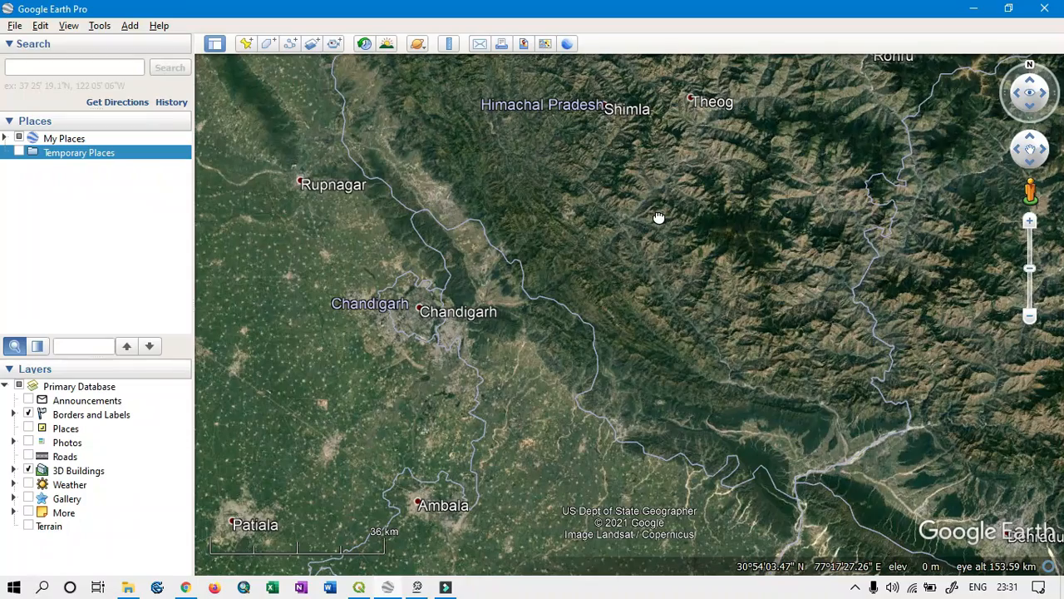
mouse_move(617, 268)
left_mouse_down()
mouse_move(622, 248)
mouse_move(620, 266)
left_mouse_up()
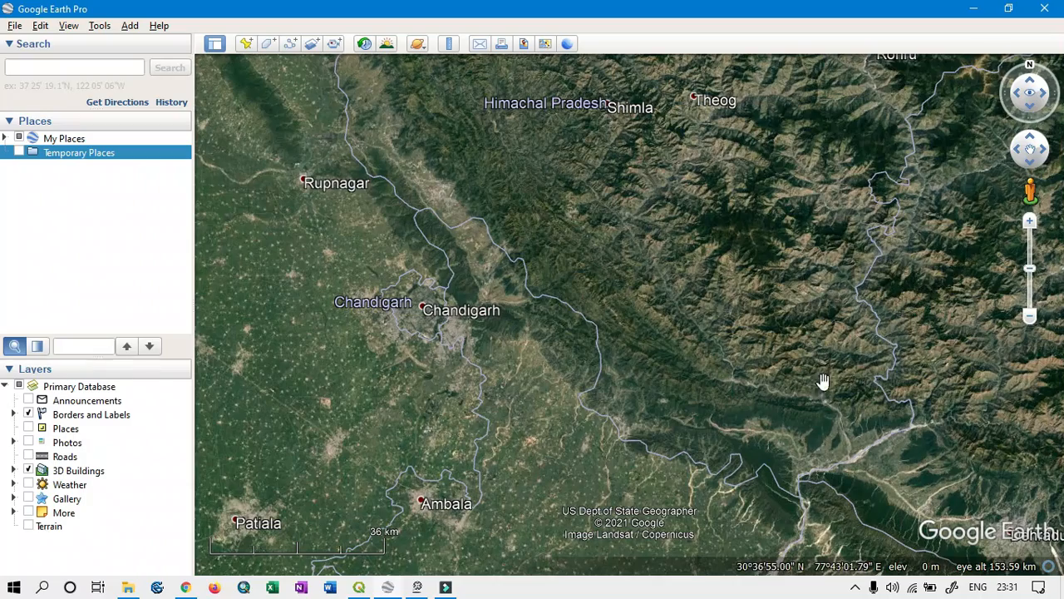
left_click_drag(475, 404, 509, 390)
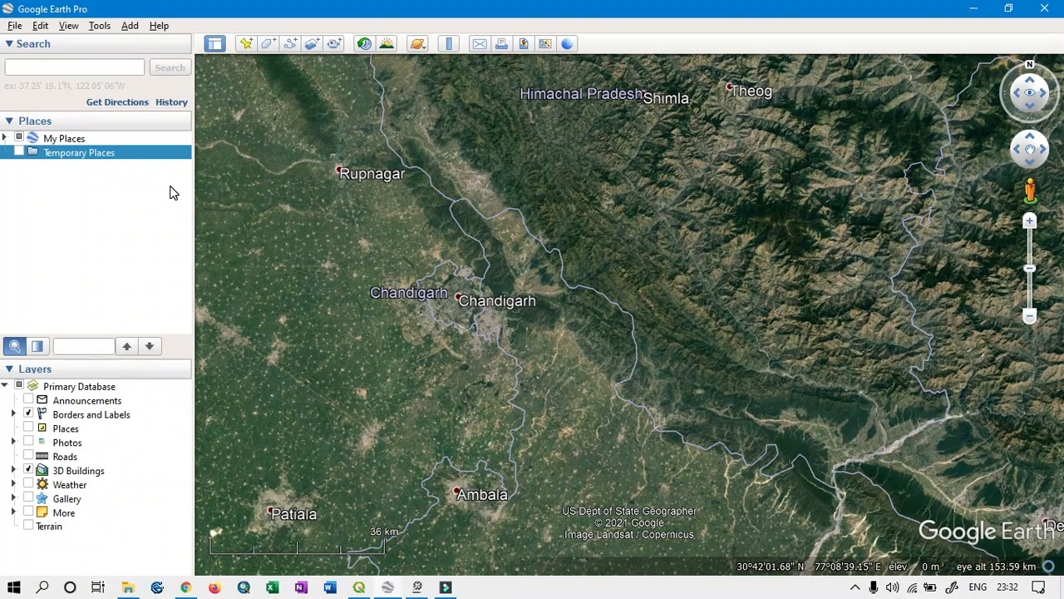
Step: Create a new path and draw it freehand as dense crisscrossing lines covering the area between Chandigarh, Shimla, Theog and Ambala
left_click(291, 44)
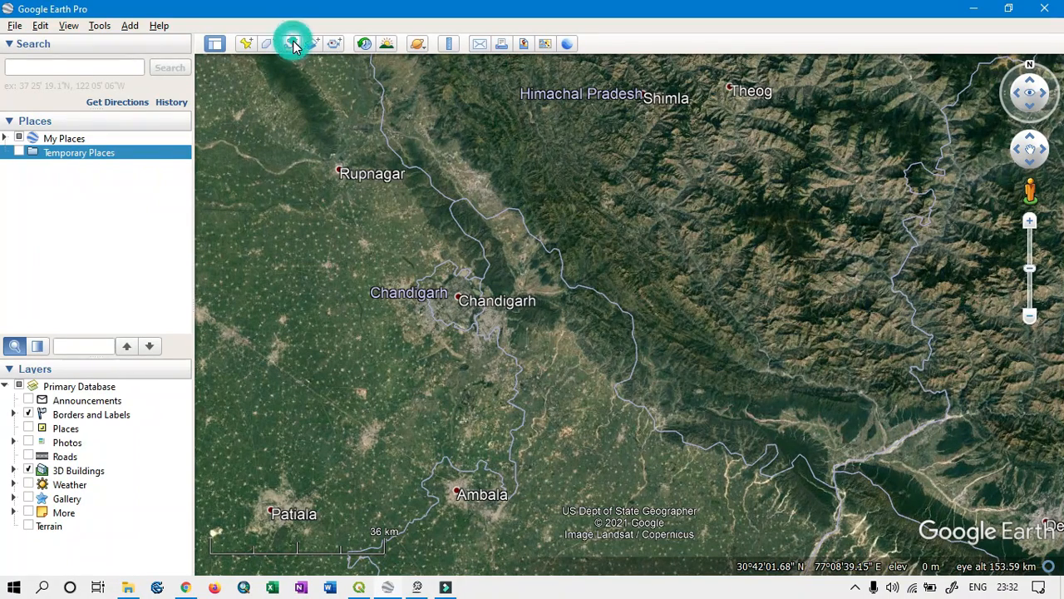
left_click_drag(523, 75, 151, 94)
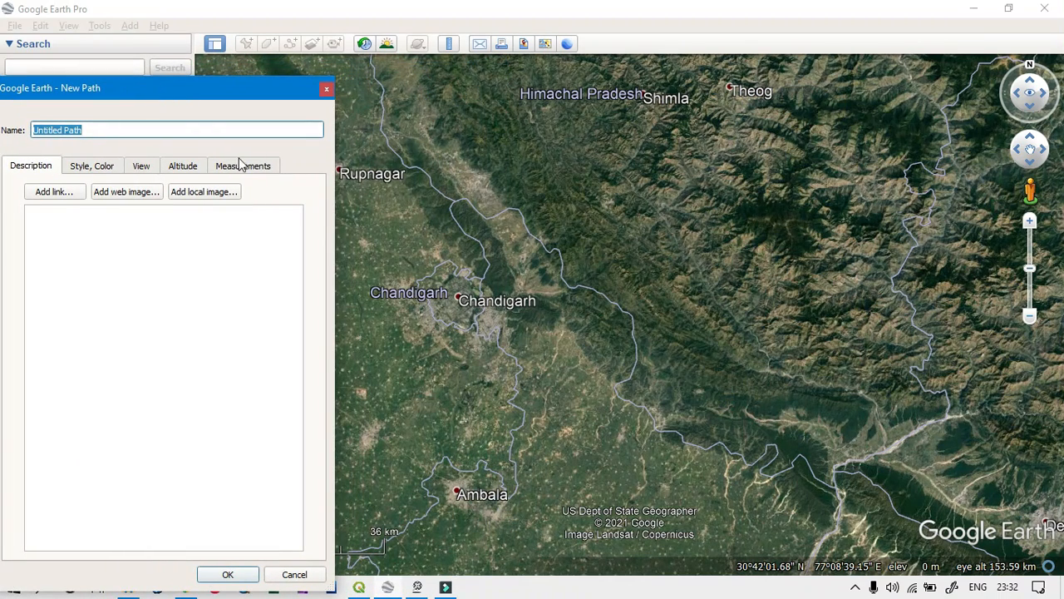
left_click_drag(335, 184, 293, 184)
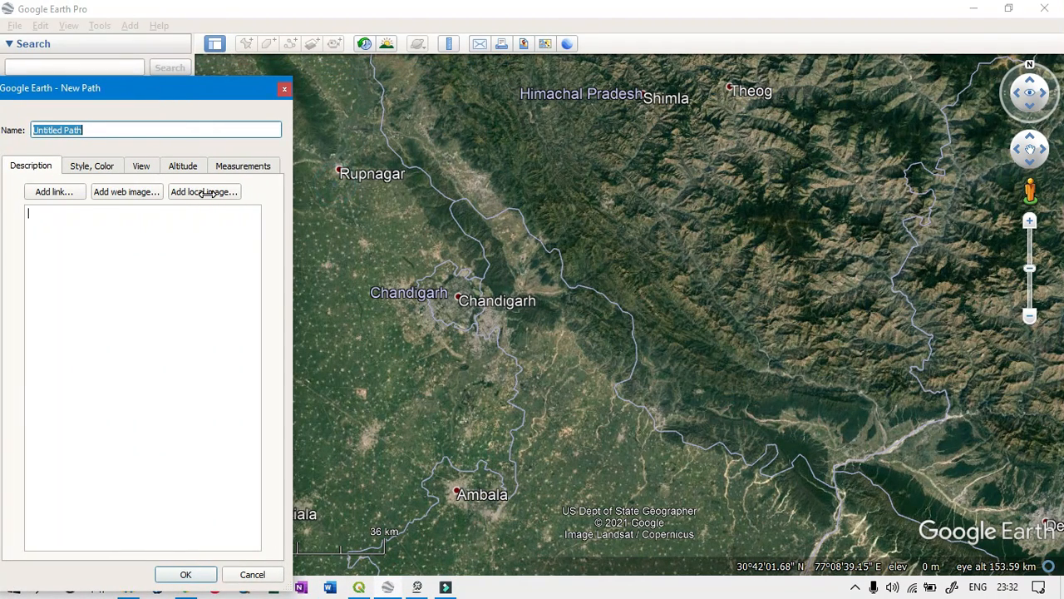
mouse_move(418, 181)
left_mouse_down()
mouse_move(632, 113)
mouse_move(455, 226)
mouse_move(703, 195)
mouse_move(790, 258)
mouse_move(598, 391)
mouse_move(620, 457)
mouse_move(757, 470)
mouse_move(595, 466)
mouse_move(507, 449)
mouse_move(467, 426)
mouse_move(416, 208)
mouse_move(474, 175)
mouse_move(532, 112)
mouse_move(750, 153)
mouse_move(620, 199)
mouse_move(578, 337)
mouse_move(591, 391)
mouse_move(774, 433)
mouse_move(810, 316)
mouse_move(698, 283)
mouse_move(659, 166)
mouse_move(611, 137)
mouse_move(532, 174)
mouse_move(598, 242)
mouse_move(697, 129)
mouse_move(740, 125)
mouse_move(819, 191)
mouse_move(838, 382)
left_mouse_up()
left_click_drag(867, 416, 807, 503)
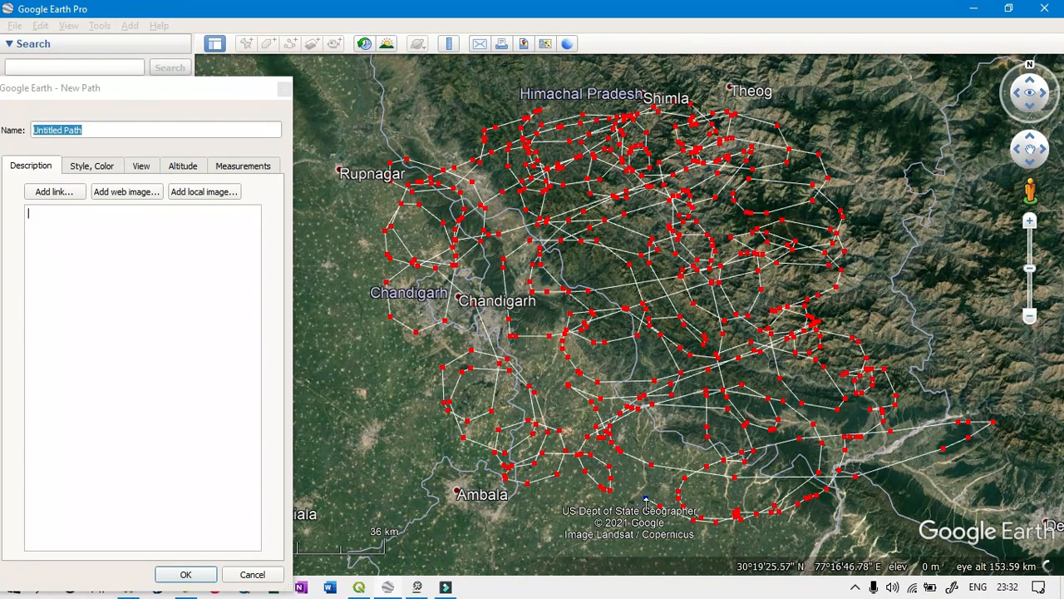
left_click_drag(513, 519, 451, 472)
mouse_move(456, 422)
left_mouse_down()
mouse_move(389, 341)
mouse_move(409, 243)
mouse_move(453, 212)
mouse_move(503, 116)
mouse_move(511, 262)
mouse_move(582, 420)
mouse_move(542, 389)
mouse_move(565, 497)
left_mouse_up()
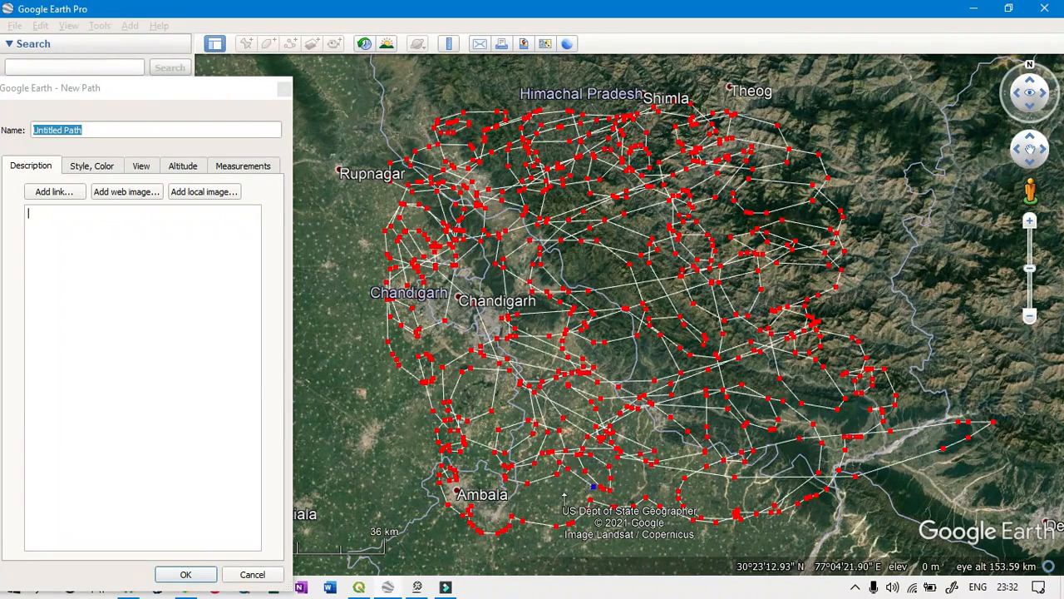
mouse_move(665, 515)
left_mouse_down()
mouse_move(823, 424)
mouse_move(781, 148)
mouse_move(716, 80)
mouse_move(435, 112)
mouse_move(453, 70)
mouse_move(911, 70)
mouse_move(941, 208)
mouse_move(954, 514)
mouse_move(479, 541)
left_mouse_up()
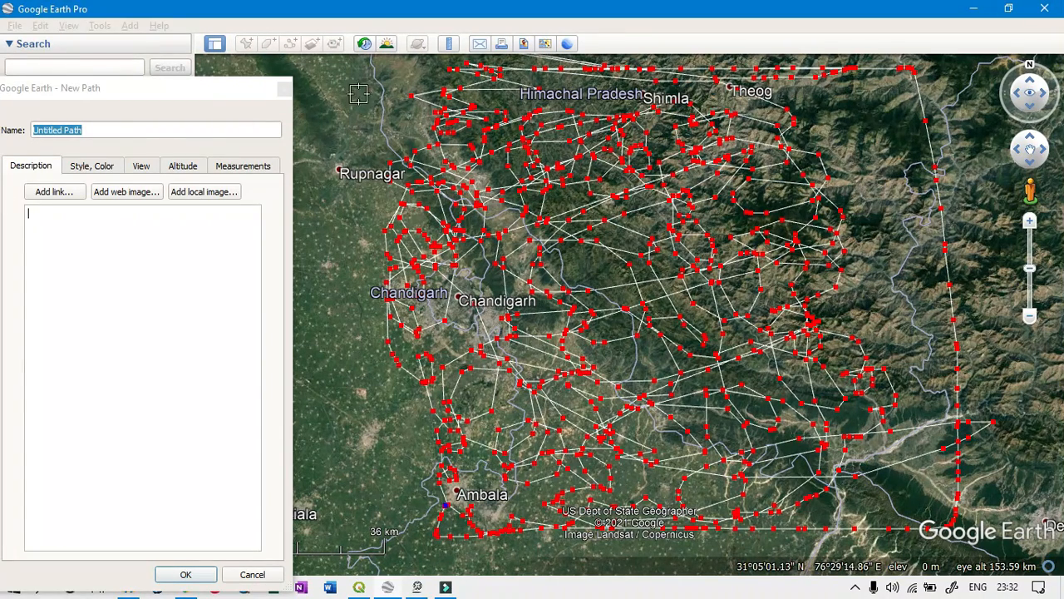
mouse_move(416, 510)
left_mouse_down()
mouse_move(429, 416)
mouse_move(405, 209)
left_mouse_up()
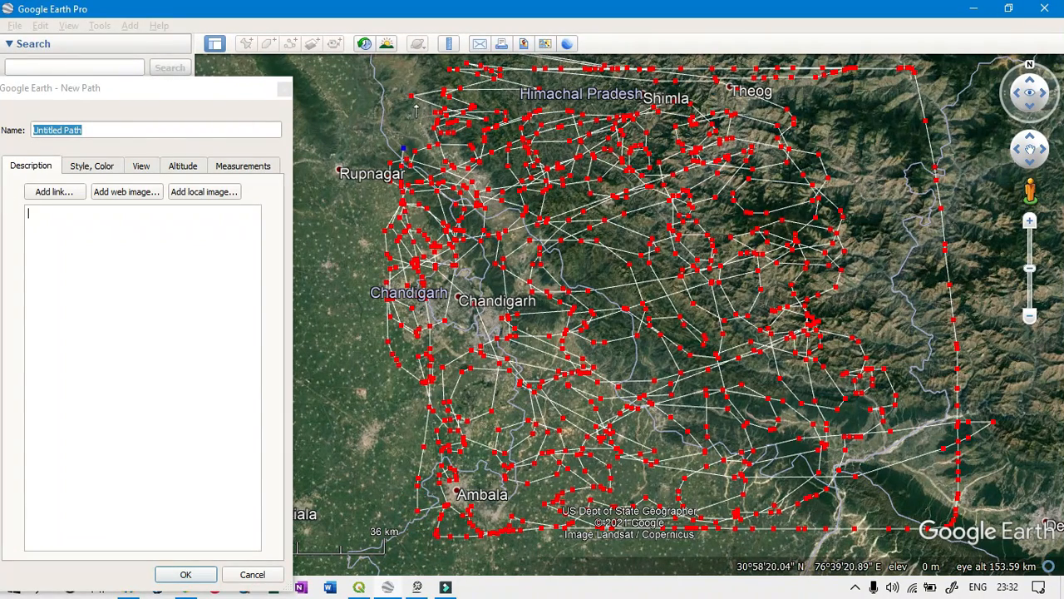
mouse_move(422, 60)
left_mouse_down()
mouse_move(607, 67)
mouse_move(615, 142)
mouse_move(881, 162)
mouse_move(819, 91)
mouse_move(873, 129)
mouse_move(857, 266)
mouse_move(894, 341)
mouse_move(879, 486)
mouse_move(901, 503)
mouse_move(831, 519)
mouse_move(863, 530)
left_mouse_up()
left_click_drag(923, 361, 939, 295)
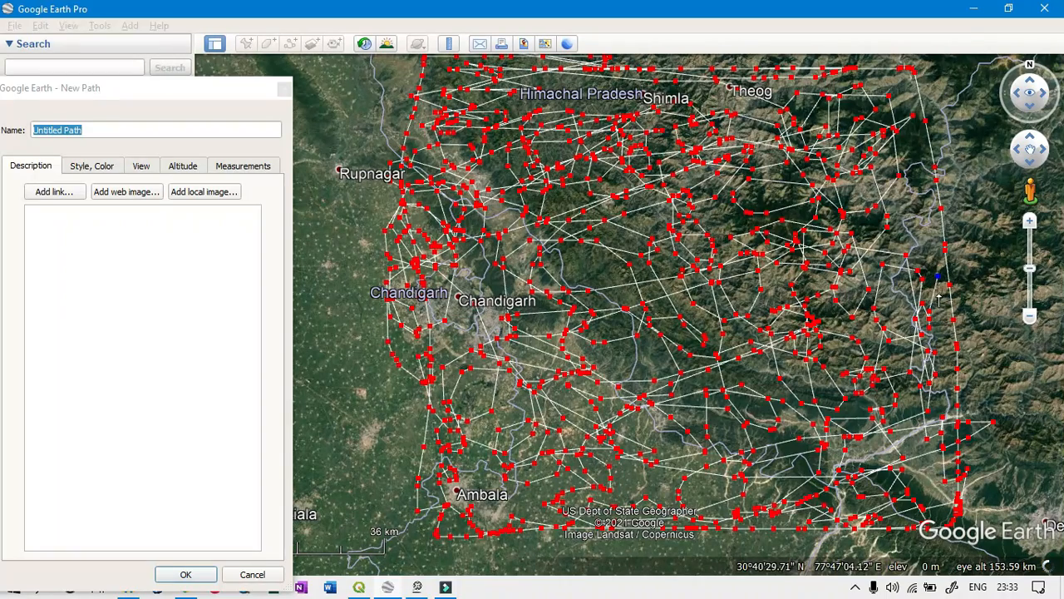
mouse_move(921, 185)
left_mouse_down()
mouse_move(856, 95)
mouse_move(532, 316)
mouse_move(589, 362)
left_mouse_up()
mouse_move(591, 409)
left_mouse_down()
mouse_move(665, 449)
mouse_move(482, 433)
mouse_move(672, 172)
mouse_move(814, 453)
mouse_move(567, 471)
mouse_move(594, 416)
mouse_move(549, 236)
mouse_move(449, 146)
mouse_move(596, 75)
mouse_move(774, 133)
mouse_move(706, 91)
mouse_move(469, 125)
mouse_move(773, 112)
mouse_move(910, 520)
mouse_move(819, 345)
mouse_move(852, 236)
mouse_move(860, 96)
mouse_move(931, 370)
mouse_move(823, 320)
mouse_move(873, 449)
mouse_move(539, 445)
mouse_move(648, 383)
mouse_move(519, 449)
mouse_move(547, 212)
mouse_move(461, 124)
mouse_move(482, 83)
mouse_move(657, 187)
mouse_move(608, 268)
left_mouse_up()
mouse_move(569, 364)
left_mouse_down()
mouse_move(707, 411)
mouse_move(798, 391)
mouse_move(819, 498)
mouse_move(496, 547)
left_mouse_up()
left_click_drag(579, 520, 979, 507)
mouse_move(931, 344)
left_mouse_down()
mouse_move(839, 220)
mouse_move(773, 192)
mouse_move(829, 143)
mouse_move(928, 173)
mouse_move(549, 229)
mouse_move(561, 386)
mouse_move(482, 207)
mouse_move(540, 233)
mouse_move(440, 203)
mouse_move(437, 214)
left_mouse_up()
Step: Name the new path Dem_kml and save it to the temporary places
left_click_drag(208, 88, 494, 68)
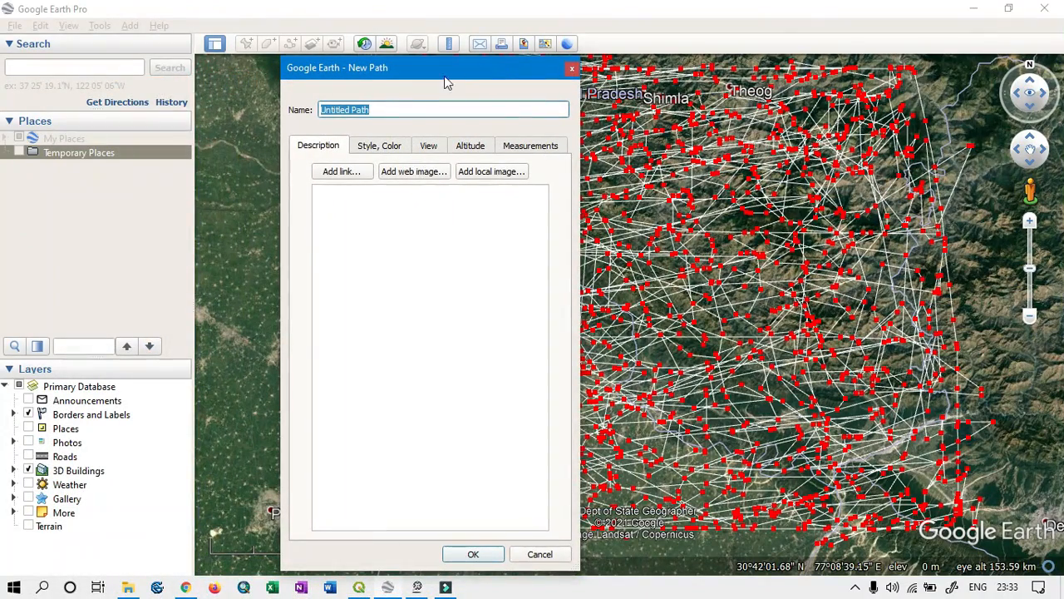
left_click_drag(432, 79, 519, 76)
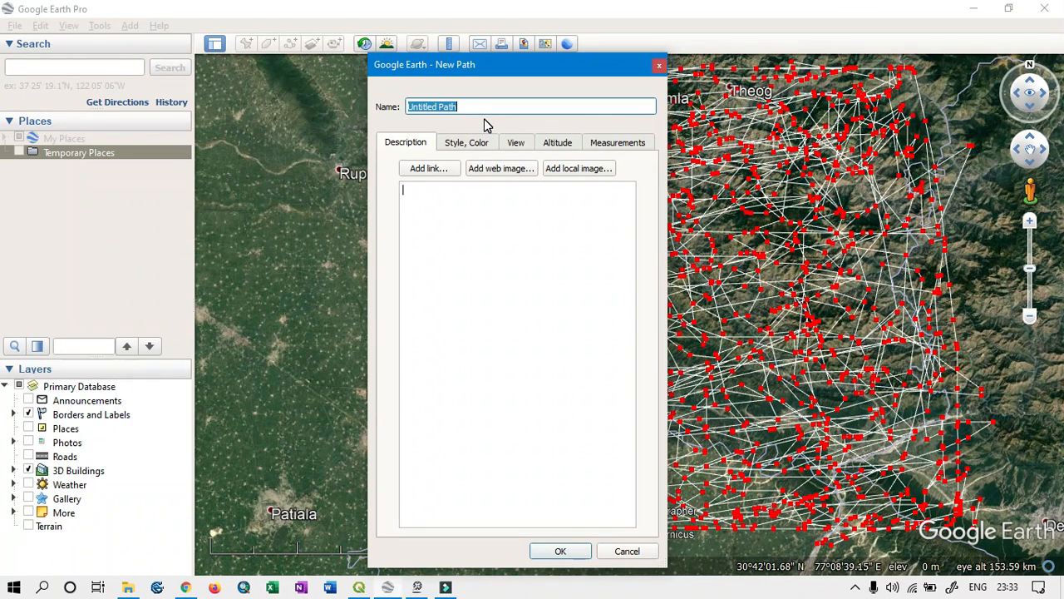
type("Dem_kml")
key("Return")
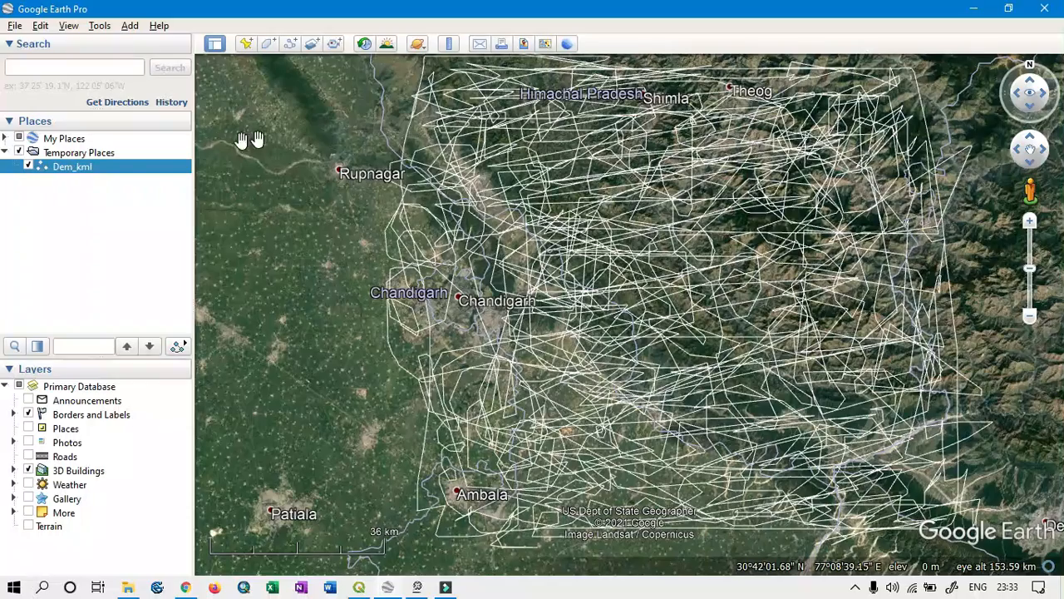
Step: Start saving the Dem_kml path to a file and set the file type to Kml (*.kml)
right_click(82, 173)
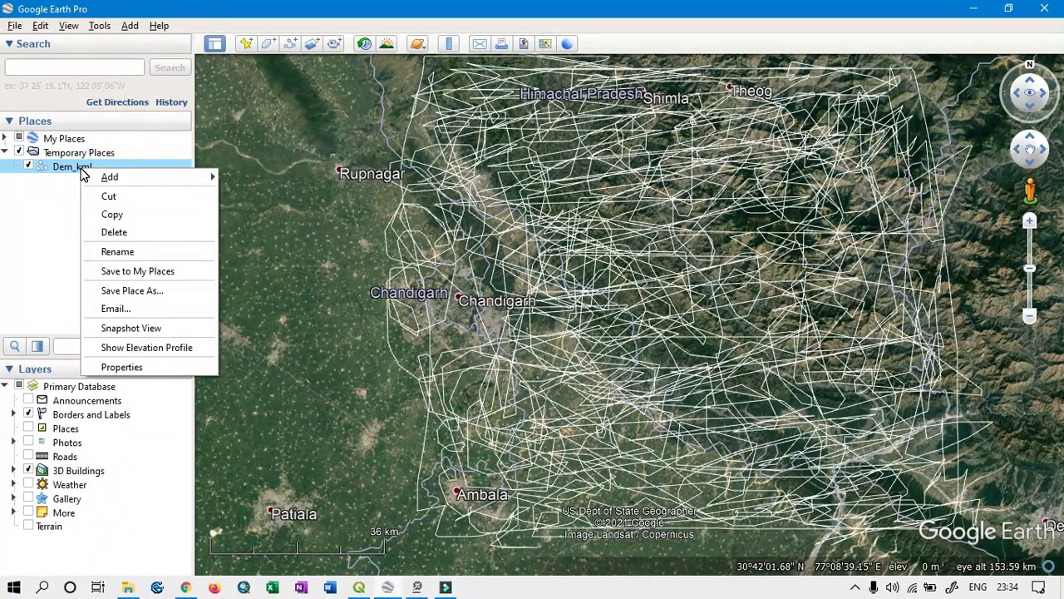
left_click(129, 291)
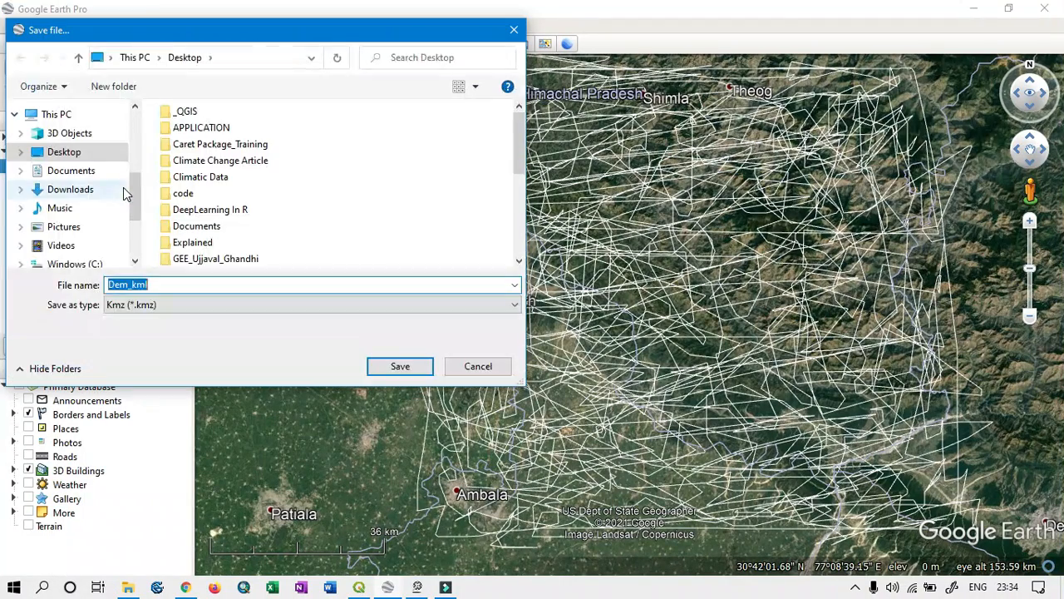
left_click(202, 307)
left_click(200, 332)
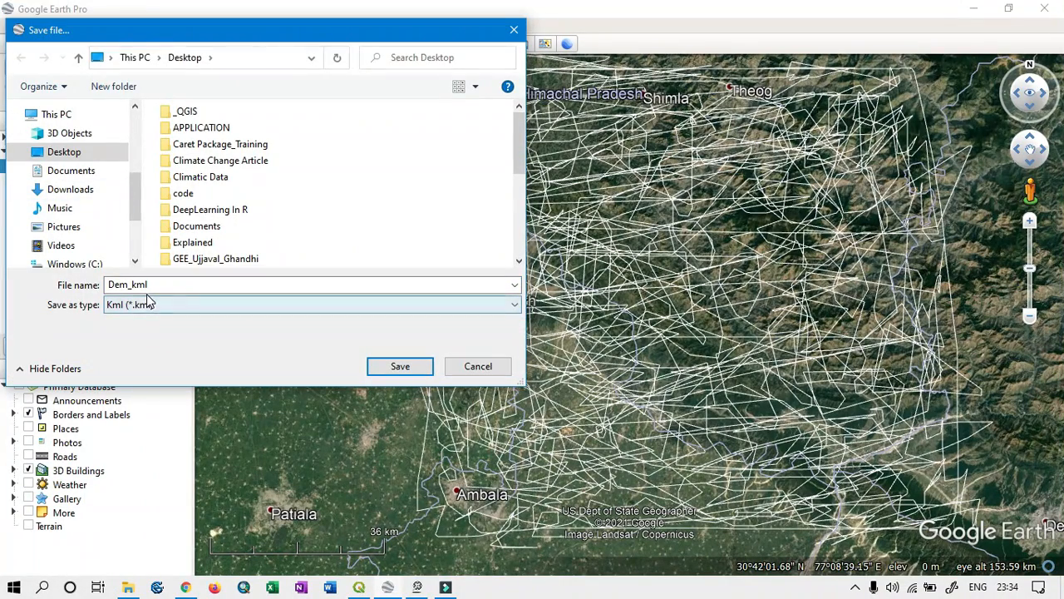
left_click(184, 307)
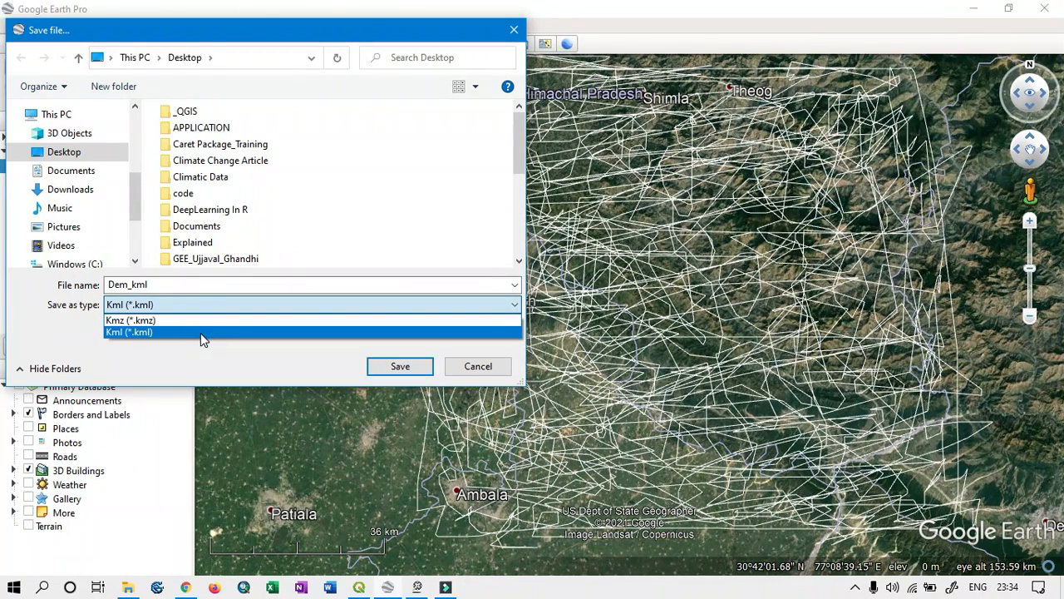
left_click(195, 332)
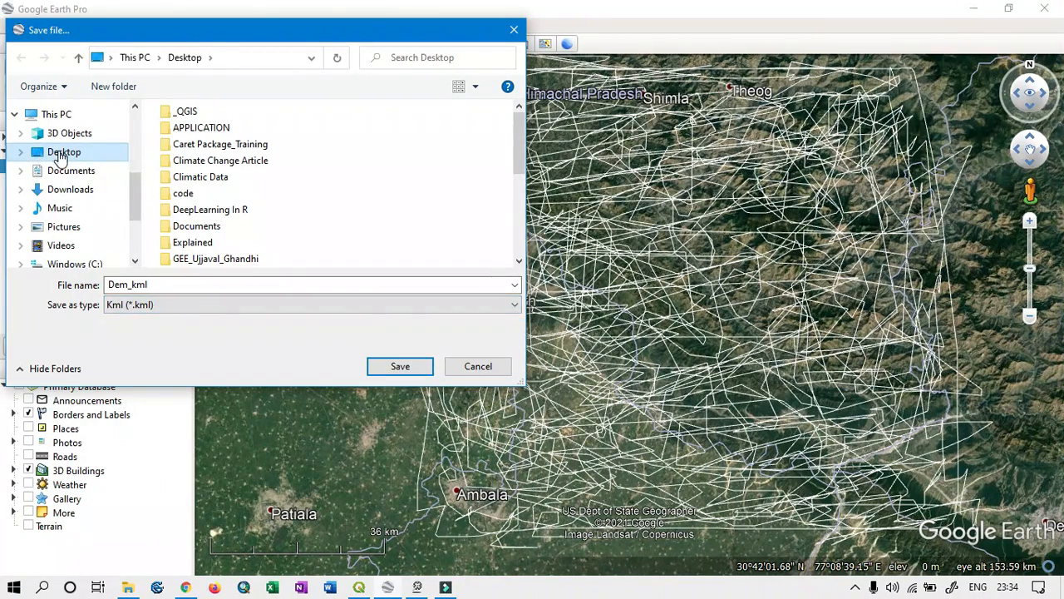
Step: Create a folder named Dem on the Desktop and save the Dem_kml file in it
left_click(111, 84)
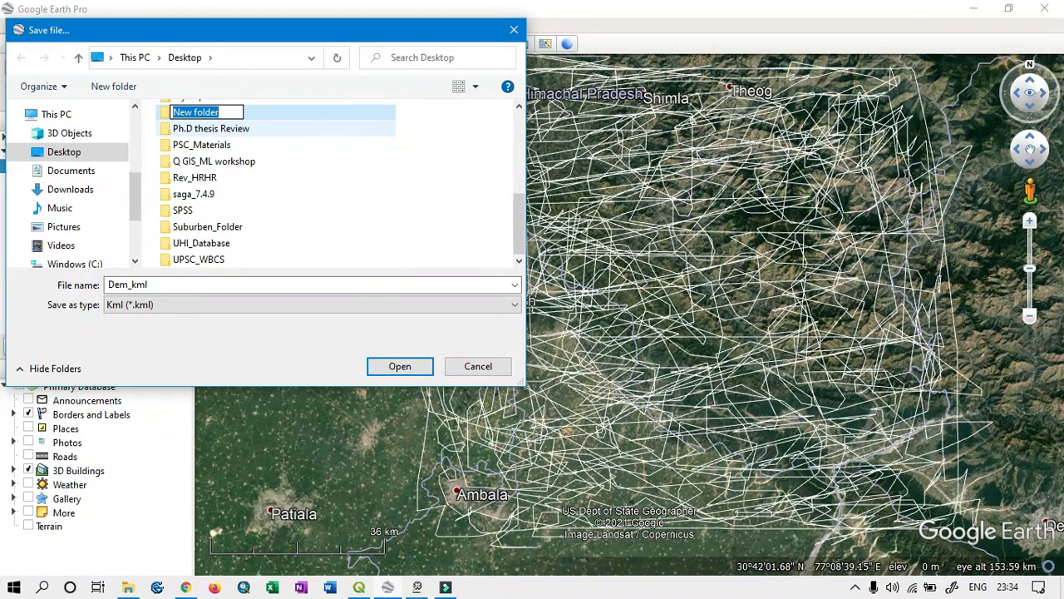
type("Dem")
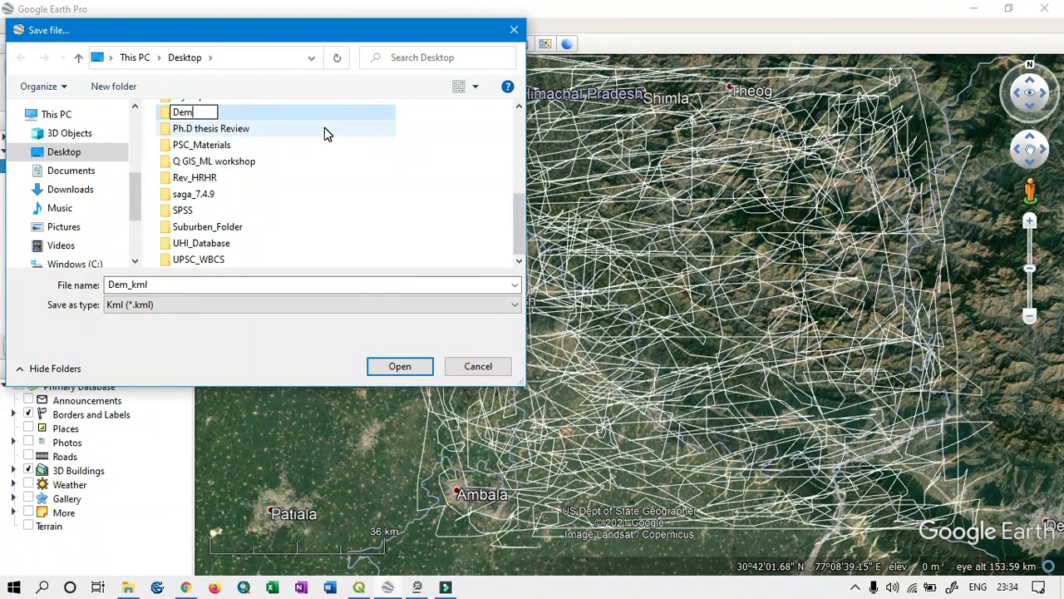
double_click(261, 112)
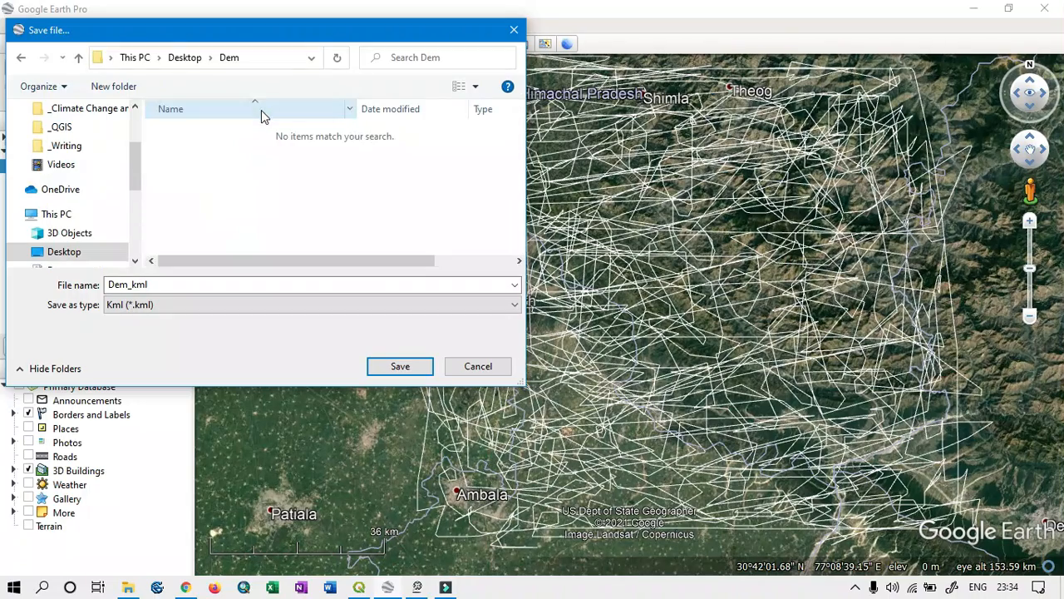
left_click(399, 368)
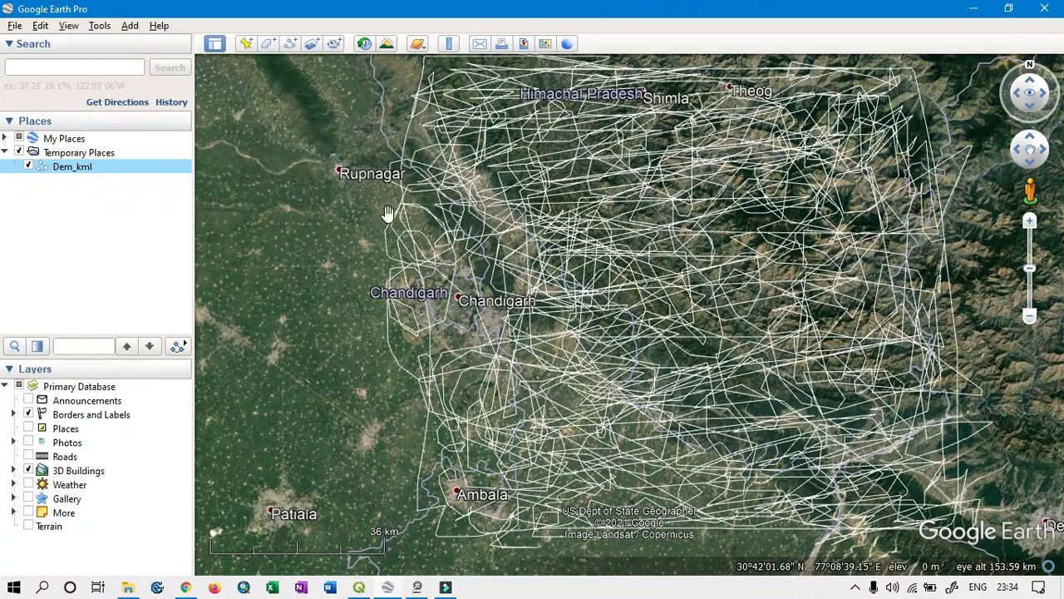
Step: Switch to Chrome and review the GPS Visualizer elevation page, including the file upload form in the DEM database section
left_click(733, 233)
mouse_move(734, 233)
left_mouse_down()
mouse_move(732, 248)
mouse_move(729, 237)
left_mouse_up()
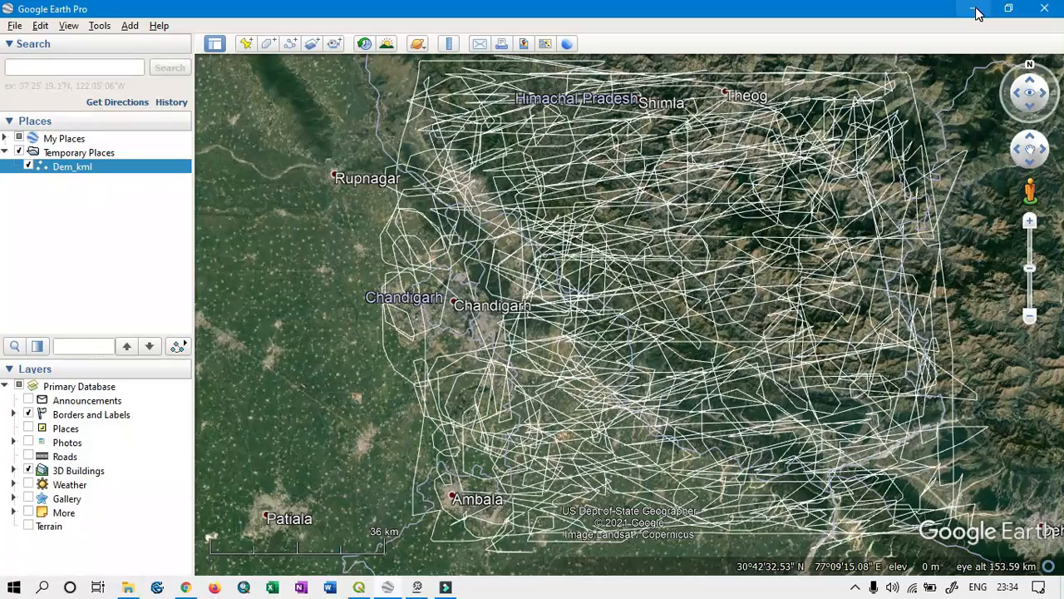
left_click(186, 588)
scroll(353, 233, "up", 3)
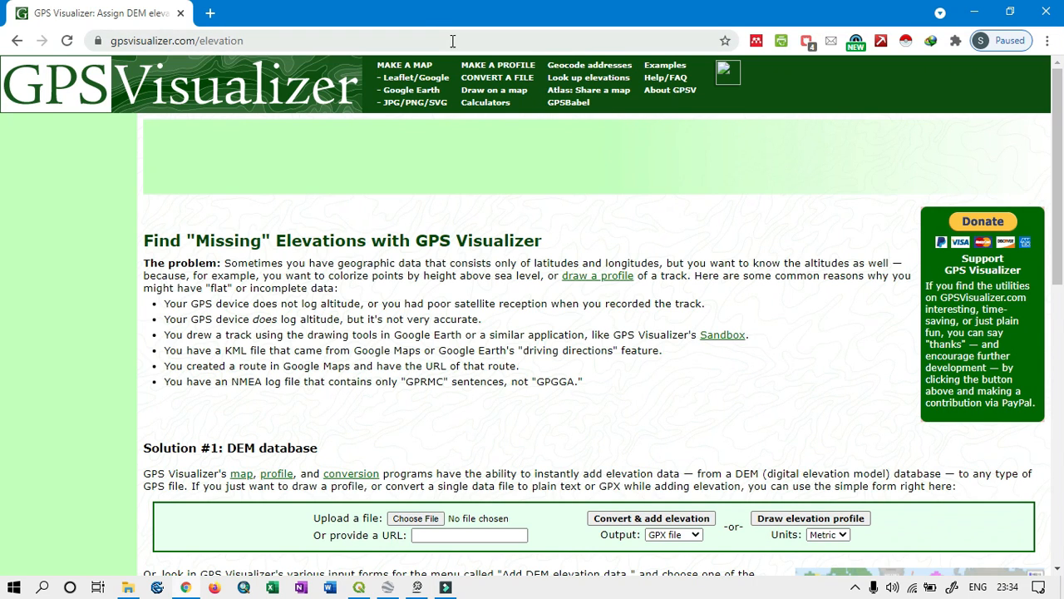
scroll(467, 289, "down", 2)
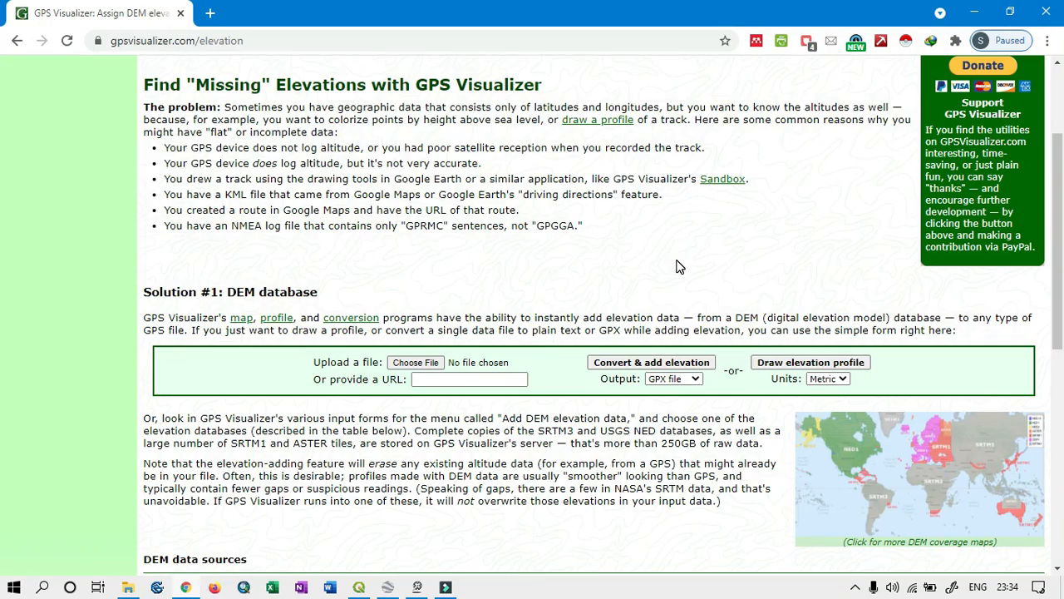
left_click(386, 587)
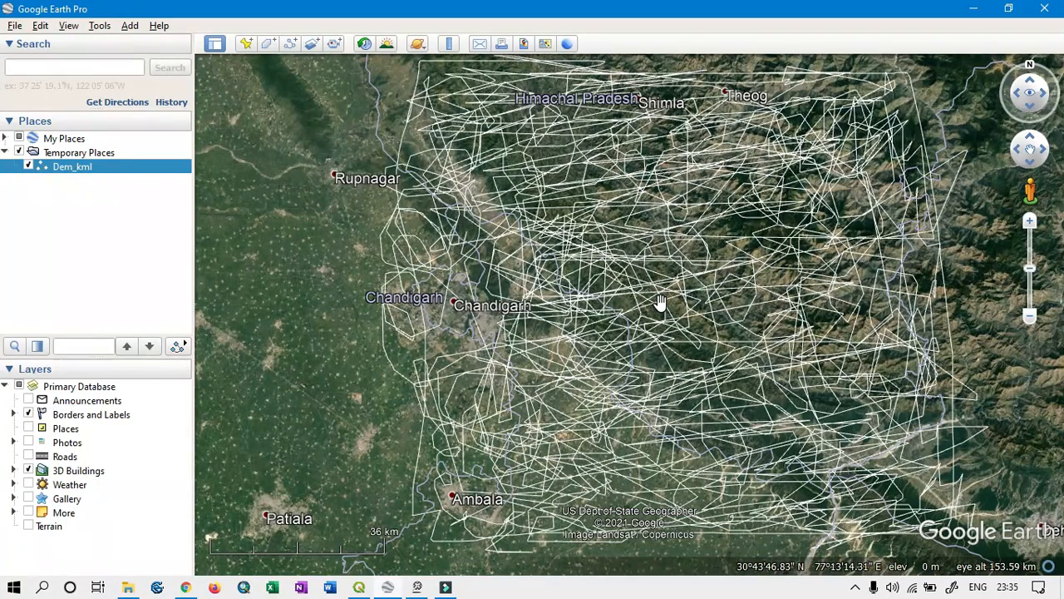
left_click(188, 587)
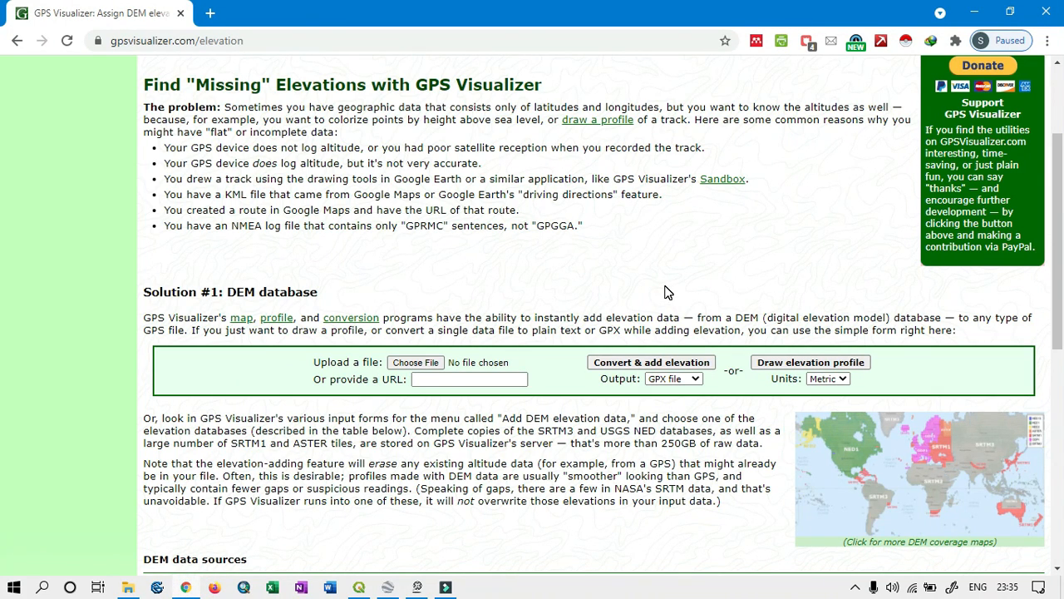
scroll(353, 191, "up", 3)
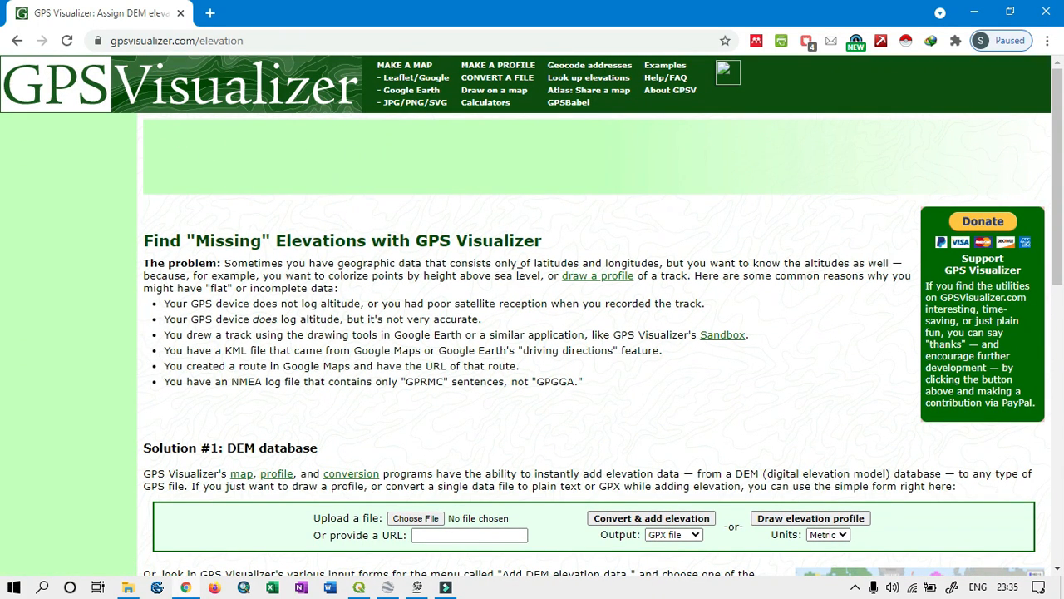
scroll(520, 273, "down", 2)
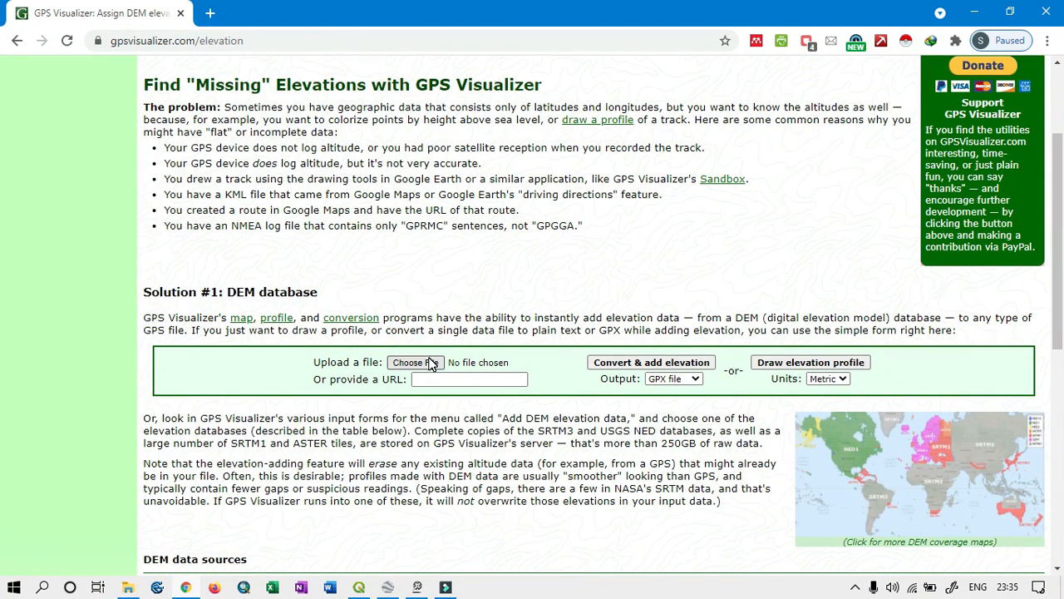
Step: Upload the Dem_kml file from the Dem folder on the Desktop and convert it to a GPX file with elevation added
left_click(434, 363)
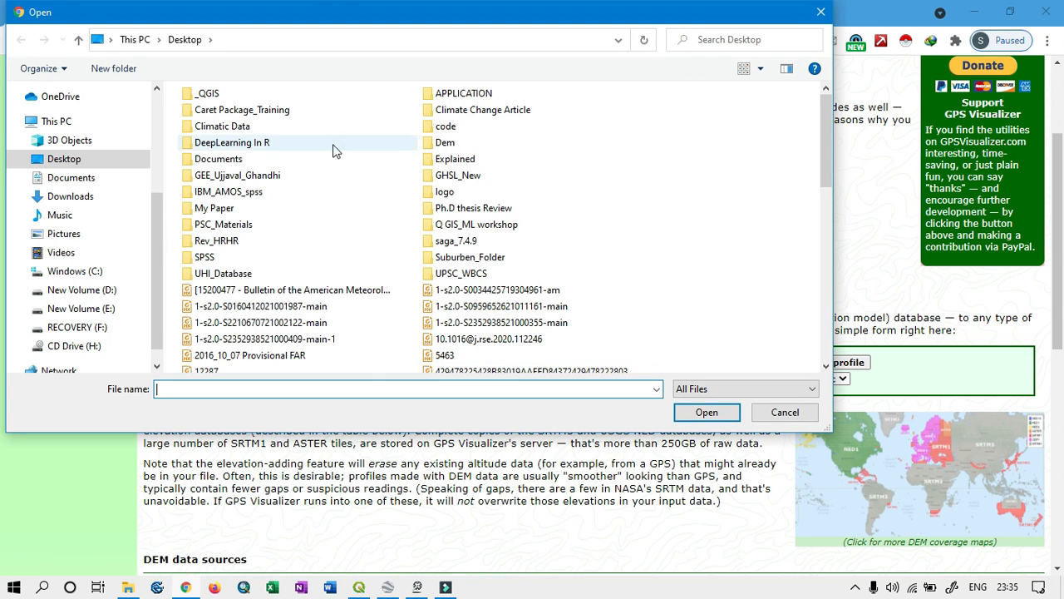
double_click(428, 142)
left_click(318, 117)
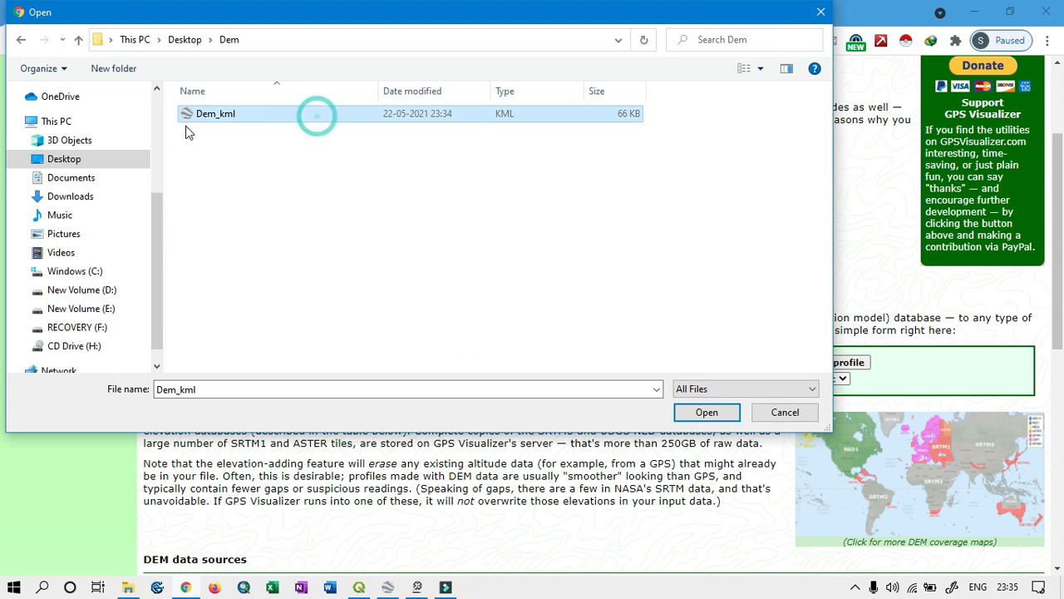
left_click(690, 415)
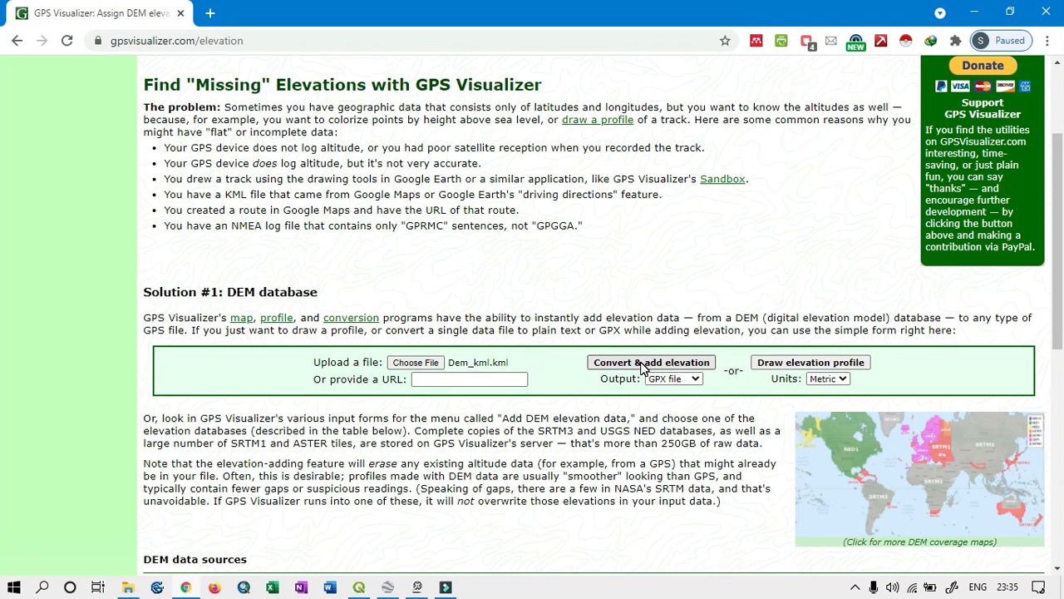
scroll(641, 369, "down", 1)
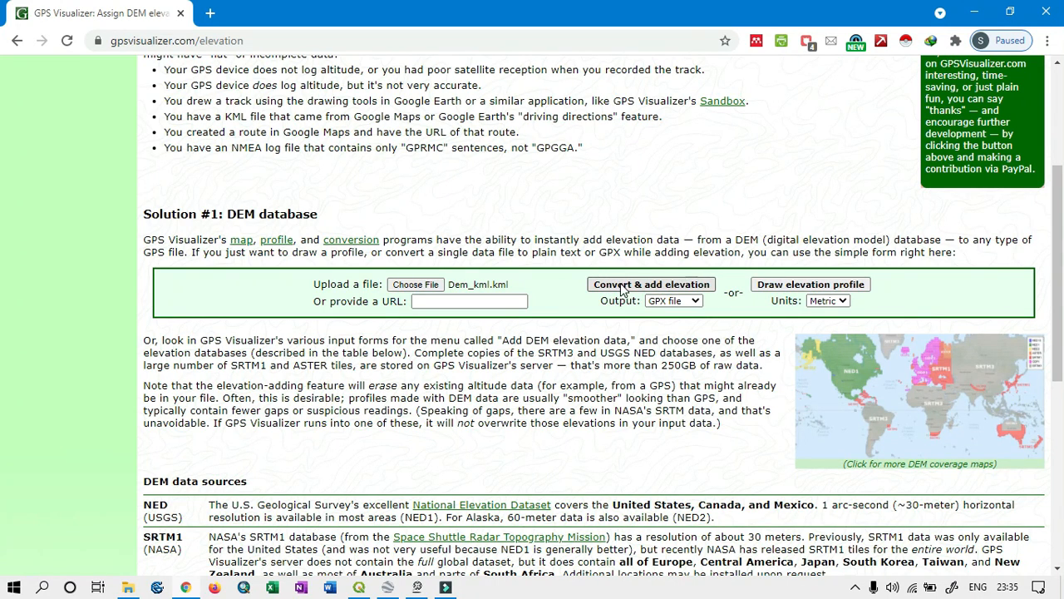
left_click(686, 287)
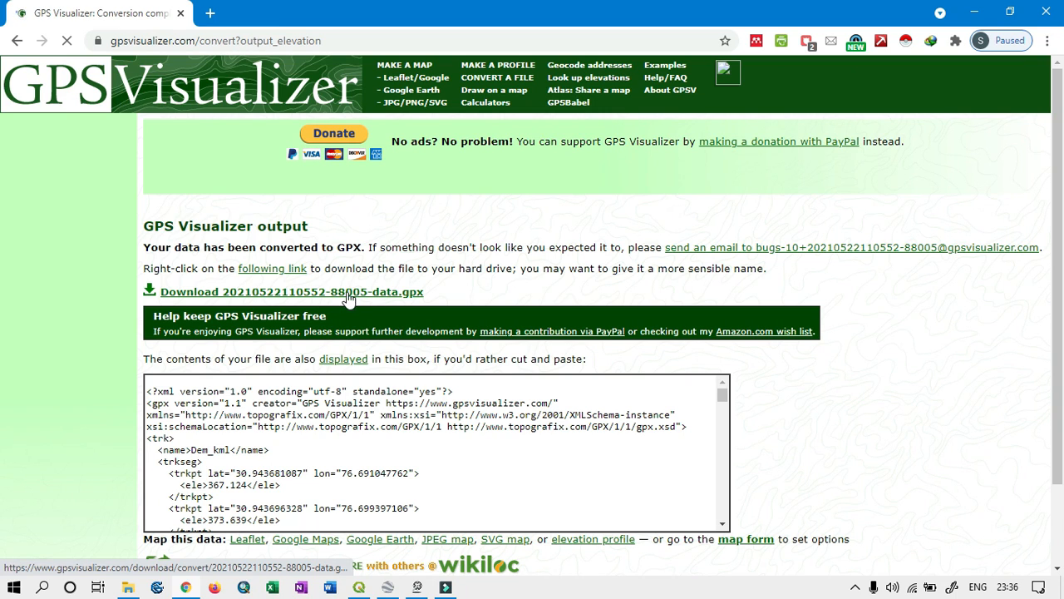
Step: Save the converted GPX file from its download link into the Dem folder, keeping the suggested file name
right_click(355, 298)
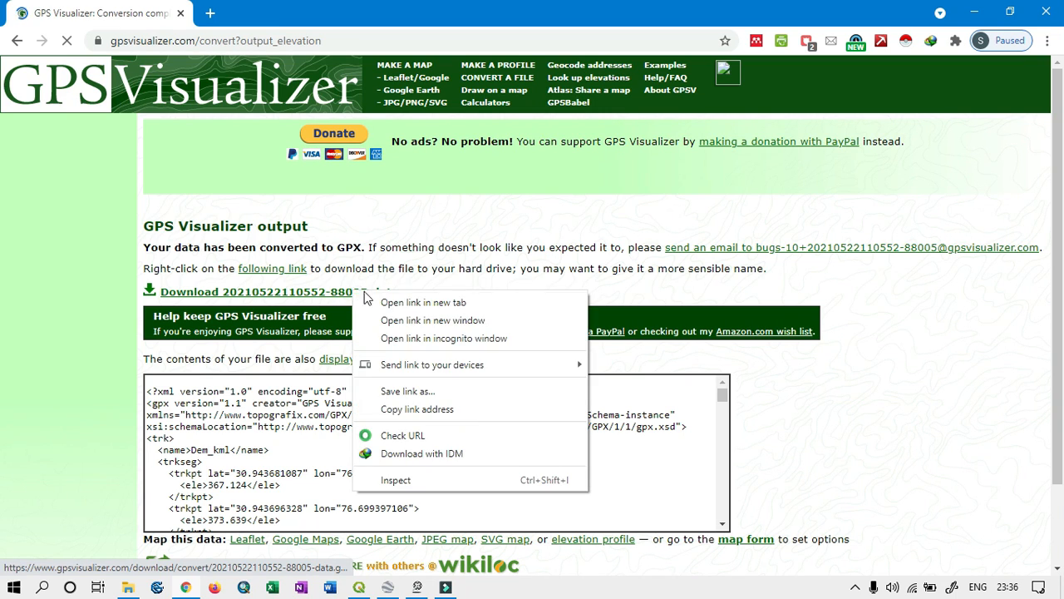
left_click(419, 306)
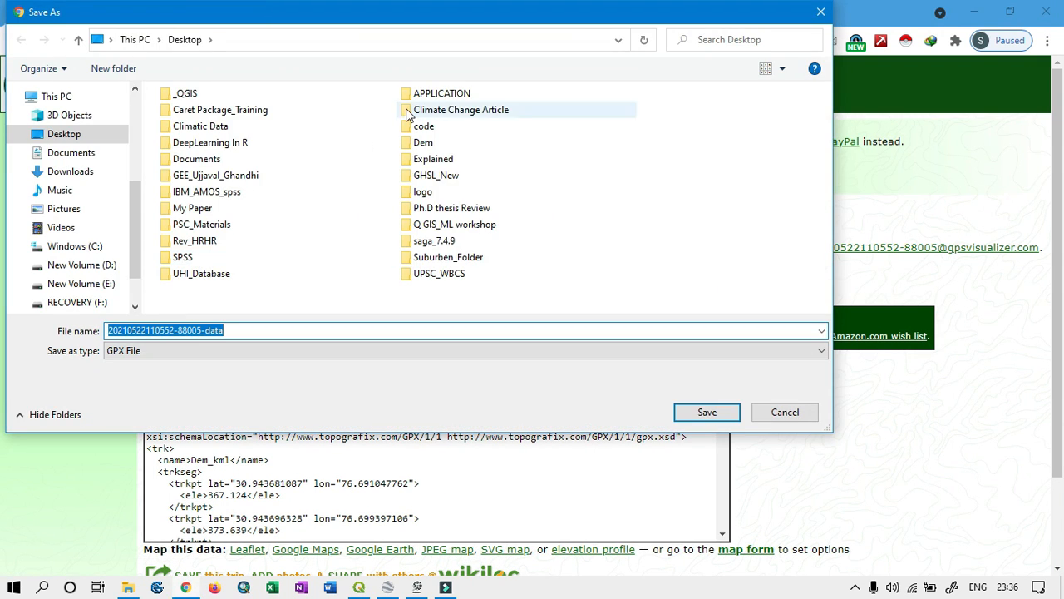
left_click(425, 144)
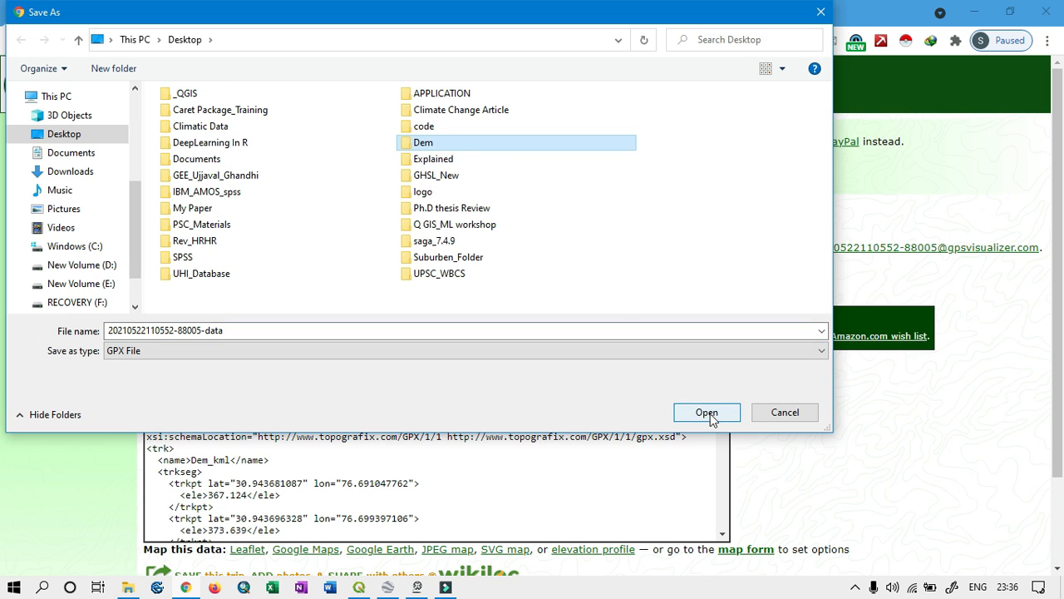
double_click(443, 139)
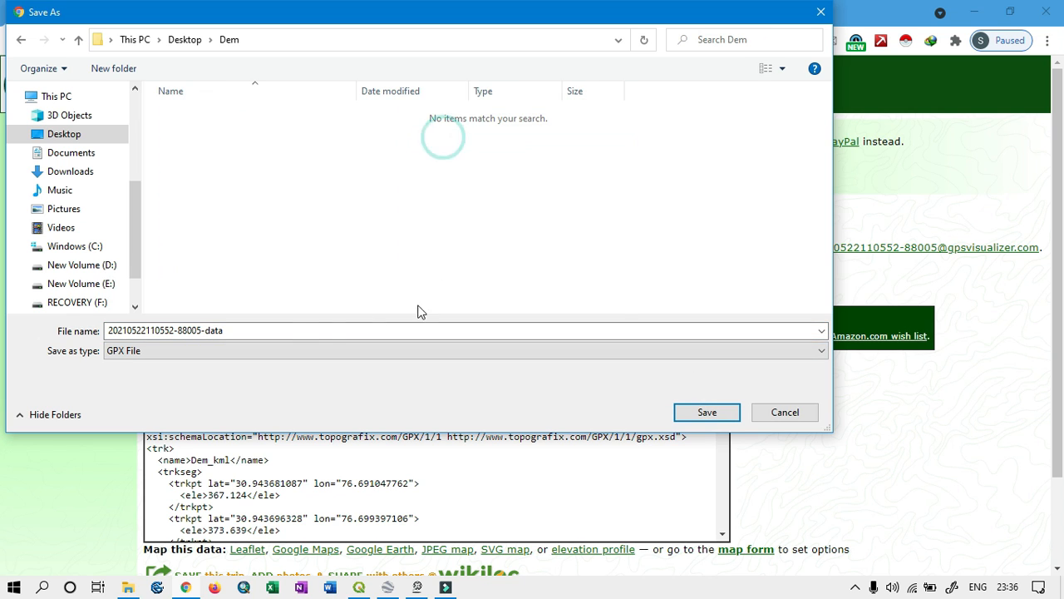
left_click(697, 417)
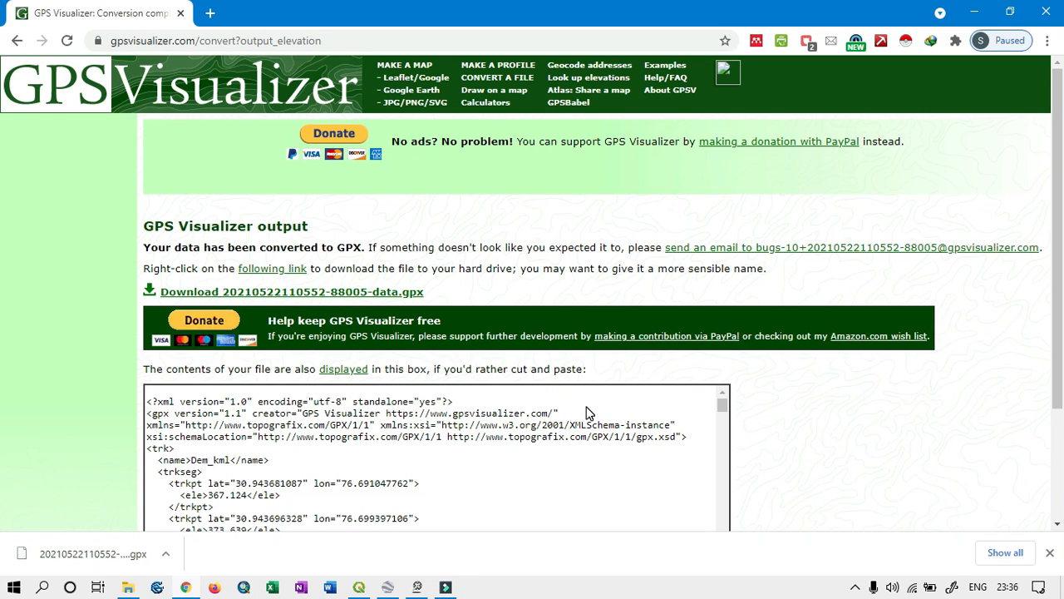
left_click(415, 588)
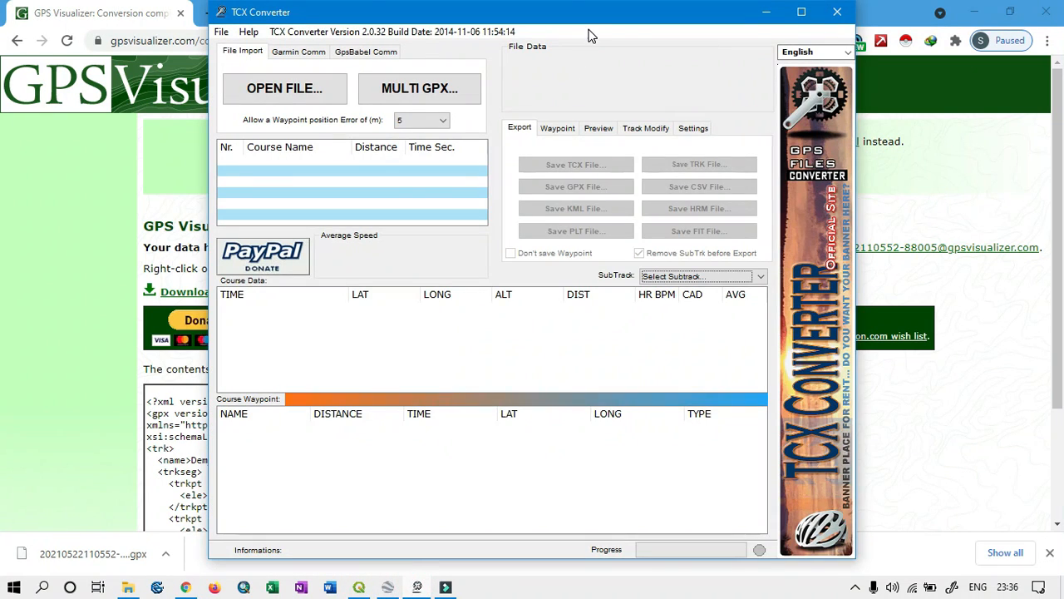
mouse_move(584, 23)
left_mouse_down()
mouse_move(585, 49)
mouse_move(584, 32)
left_mouse_up()
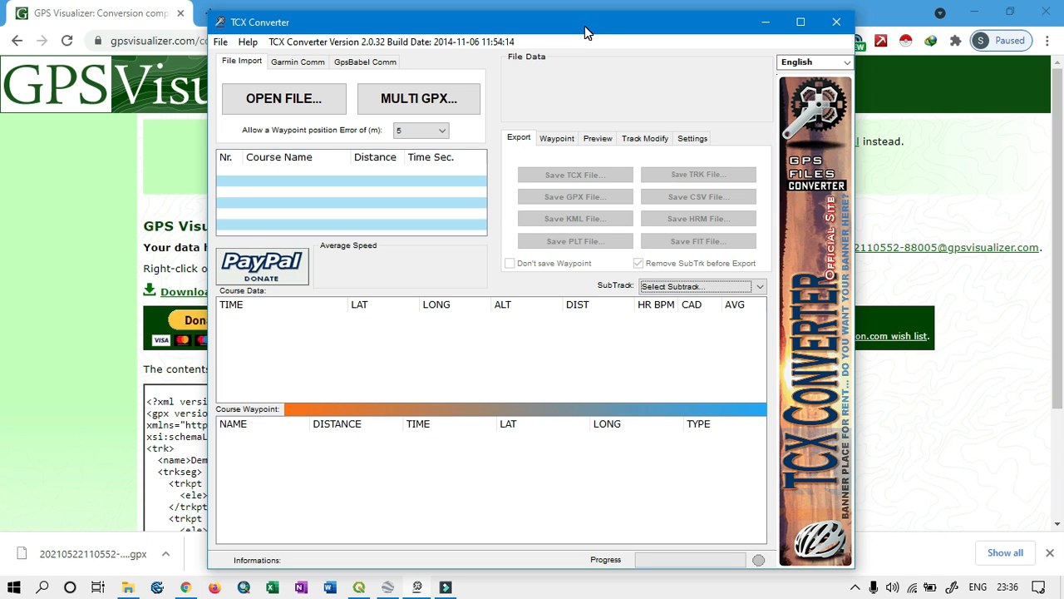
mouse_move(584, 27)
left_mouse_down()
mouse_move(636, 36)
mouse_move(597, 25)
left_mouse_up()
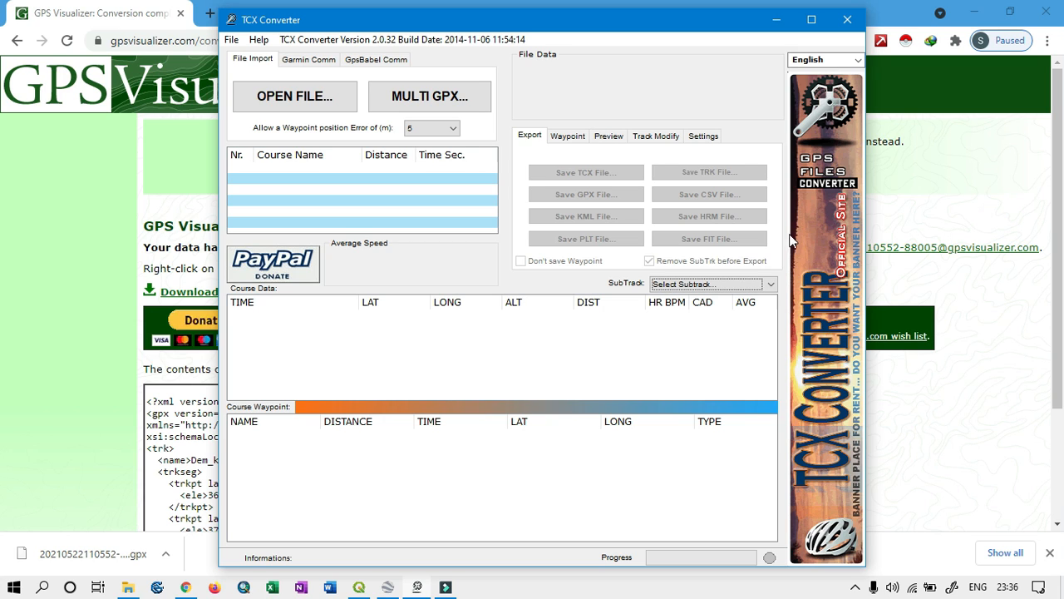
left_click(299, 98)
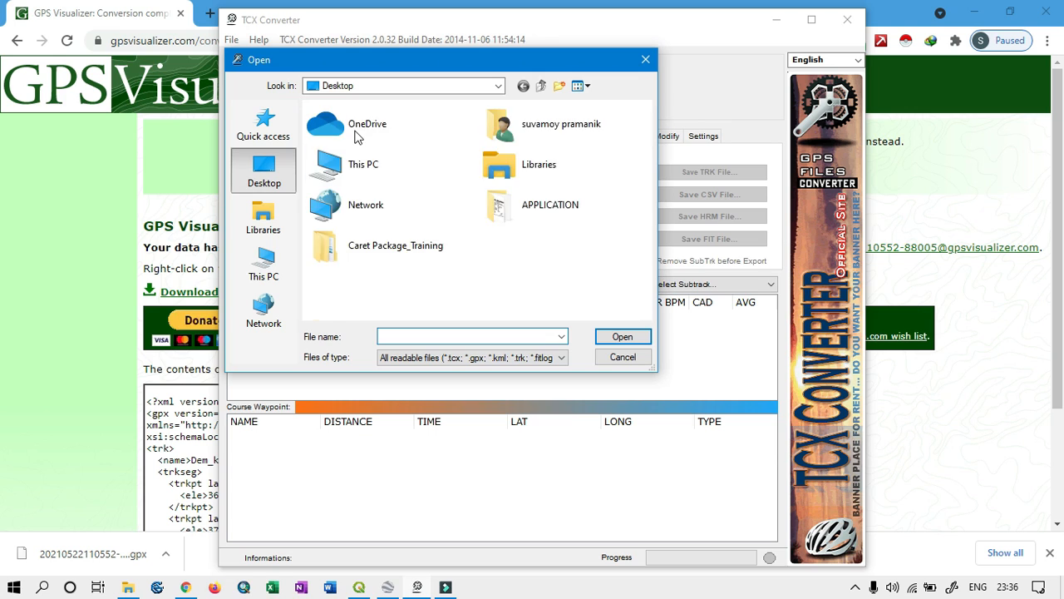
scroll(371, 245, "down", 5)
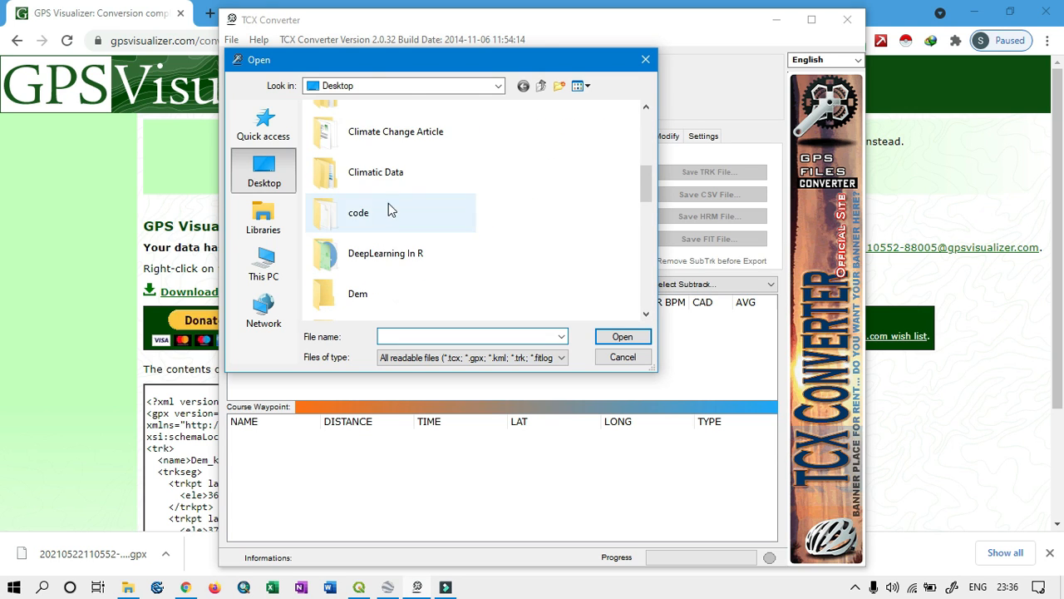
scroll(401, 197, "up", 3)
scroll(402, 175, "up", 1)
scroll(399, 214, "down", 5)
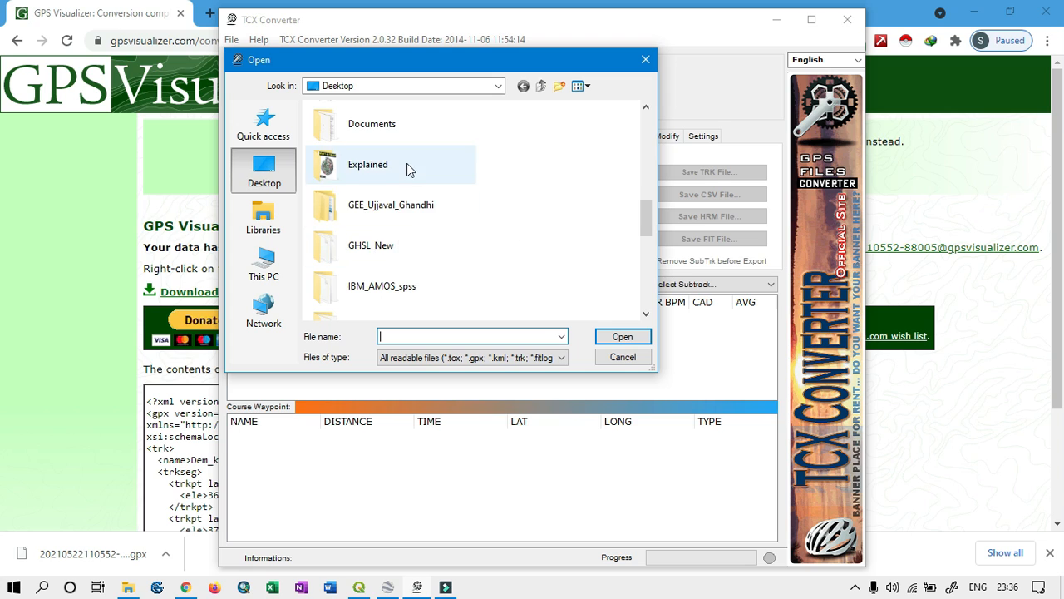
scroll(406, 167, "up", 1)
left_click(378, 198)
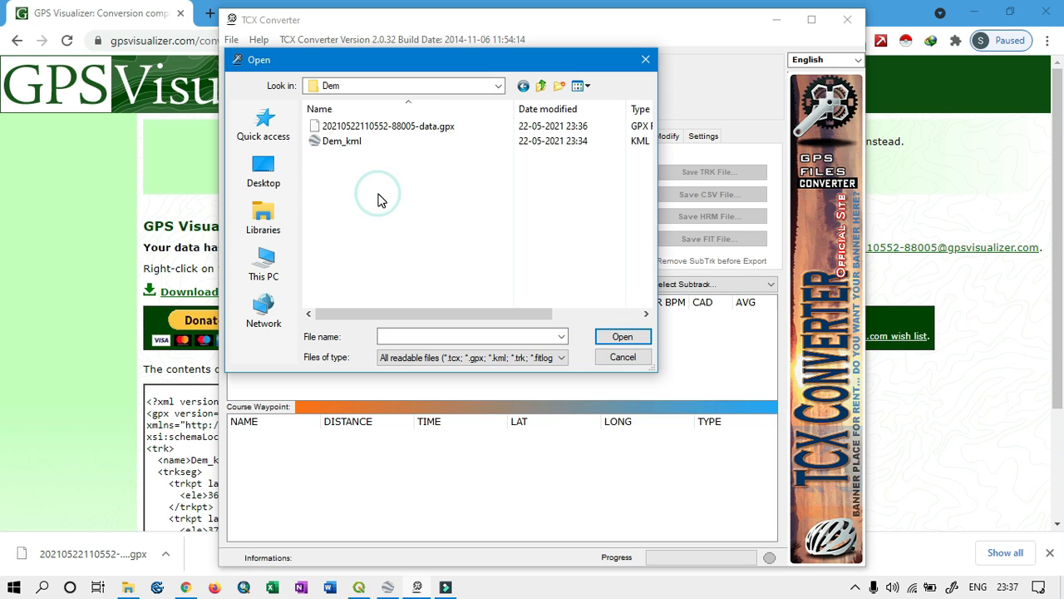
left_click(457, 127)
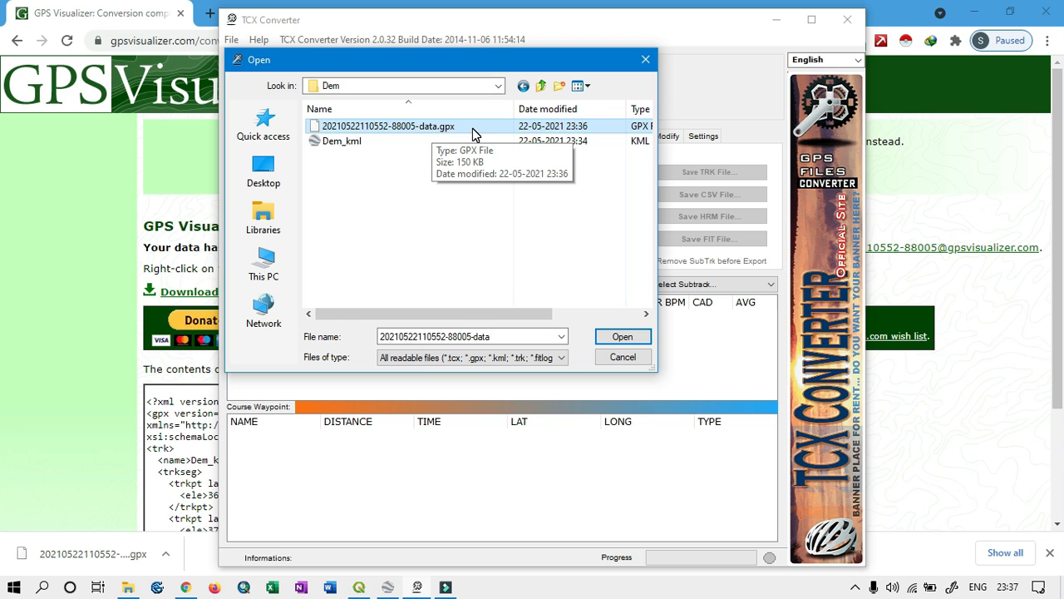
left_click(624, 338)
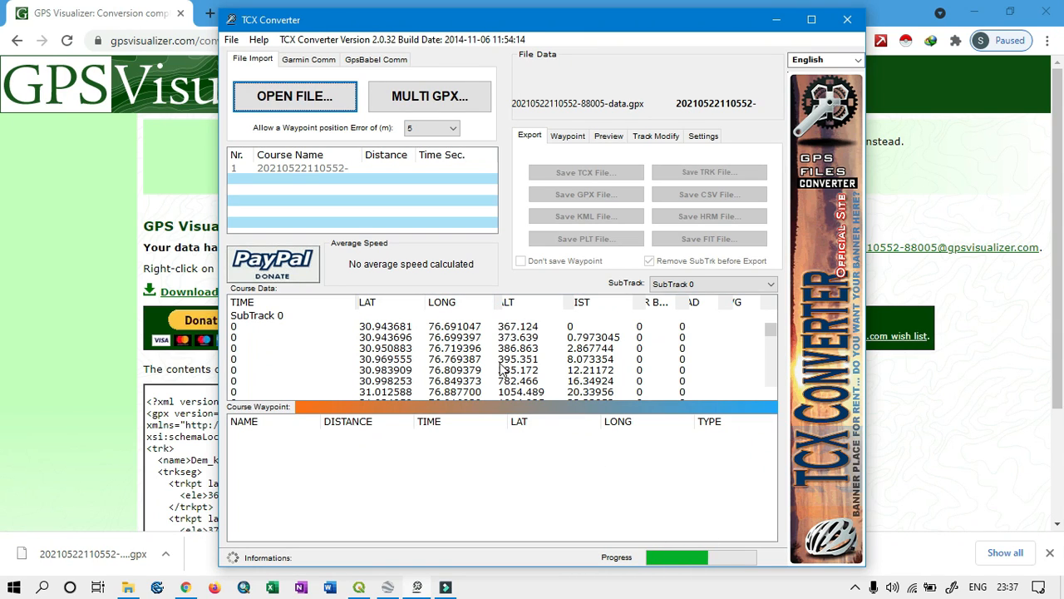
scroll(504, 365, "down", 2)
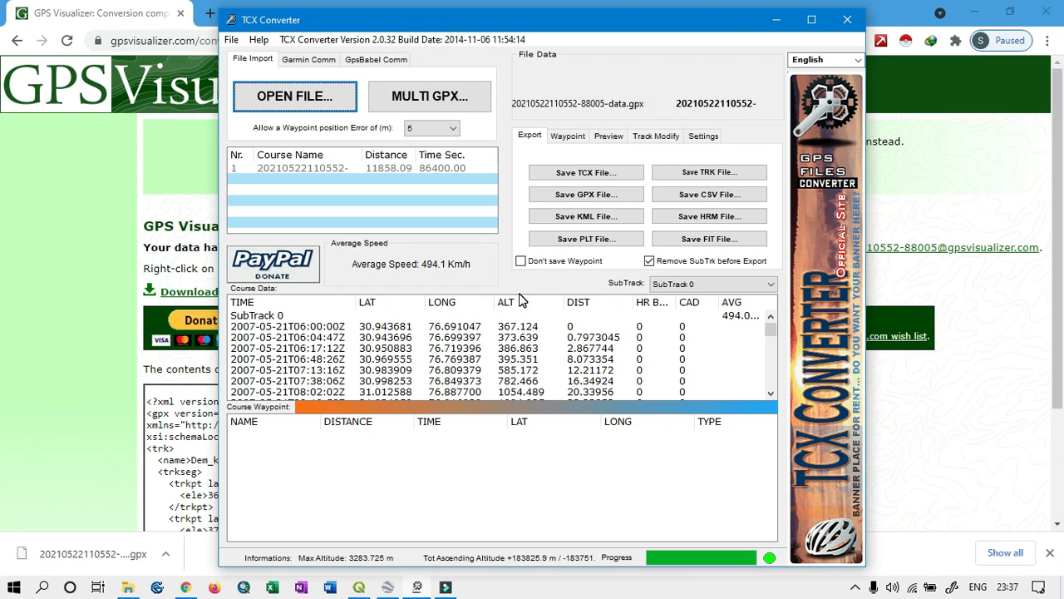
Step: Export the track data as a CSV file named Den_Csv in the Dem folder, using commas as cell separators
left_click(705, 196)
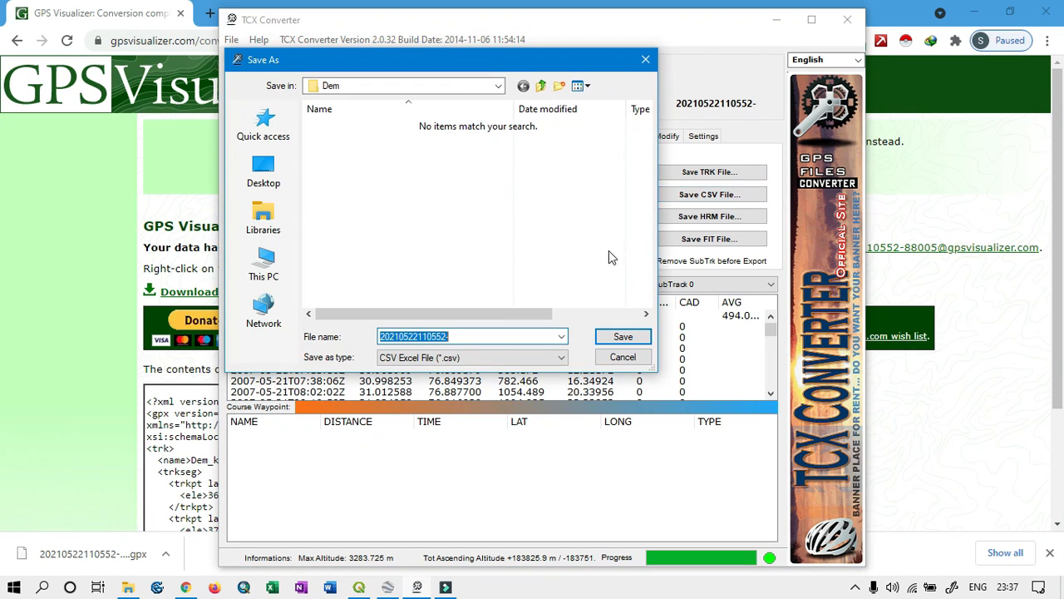
left_click(470, 337)
key("BackSpace")
key("BackSpace")
key("BackSpace")
key("BackSpace")
key("BackSpace")
key("BackSpace")
key("BackSpace")
key("BackSpace")
key("BackSpace")
key("BackSpace")
key("BackSpace")
key("BackSpace")
key("BackSpace")
key("BackSpace")
key("BackSpace")
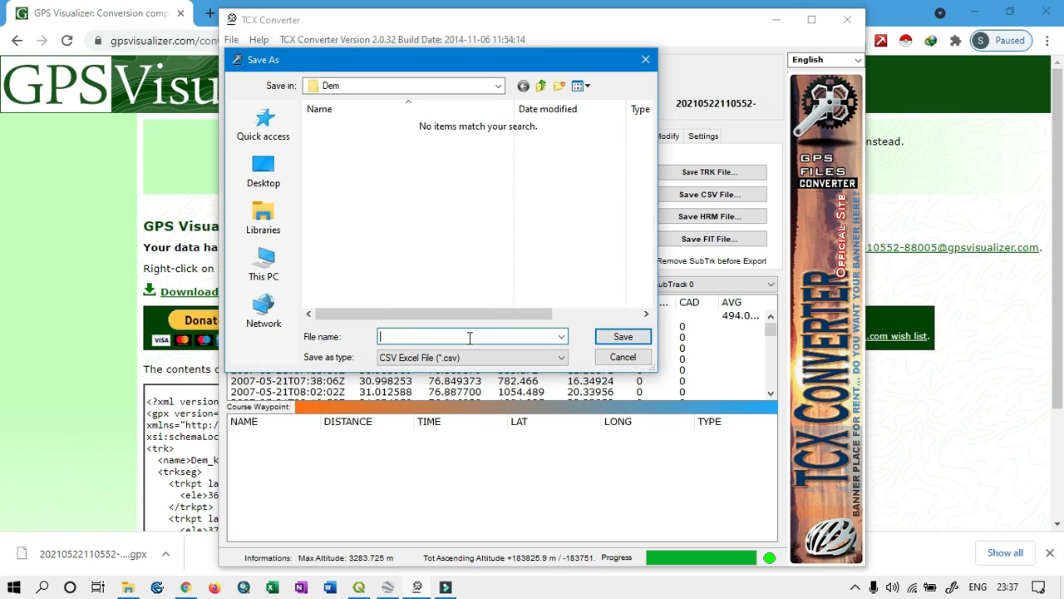
type("De")
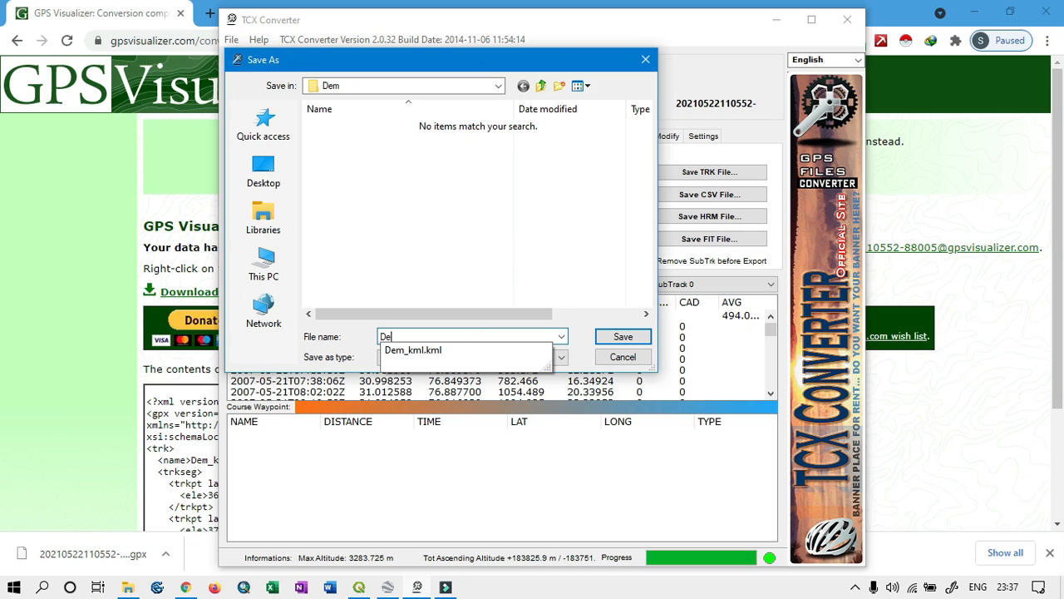
type("n_Cs")
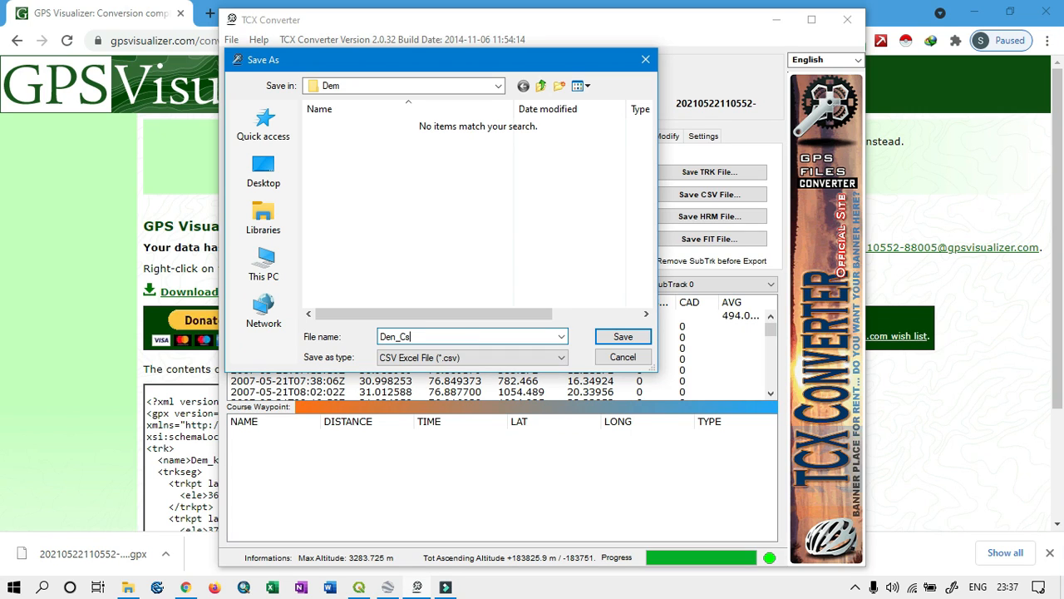
type("v")
left_click(622, 336)
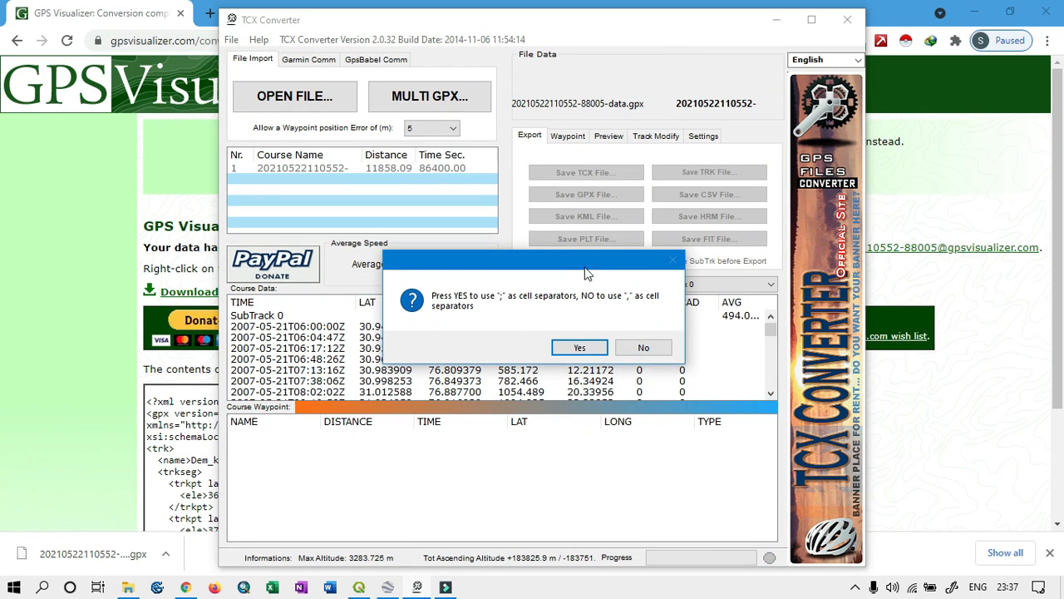
left_click_drag(581, 265, 619, 247)
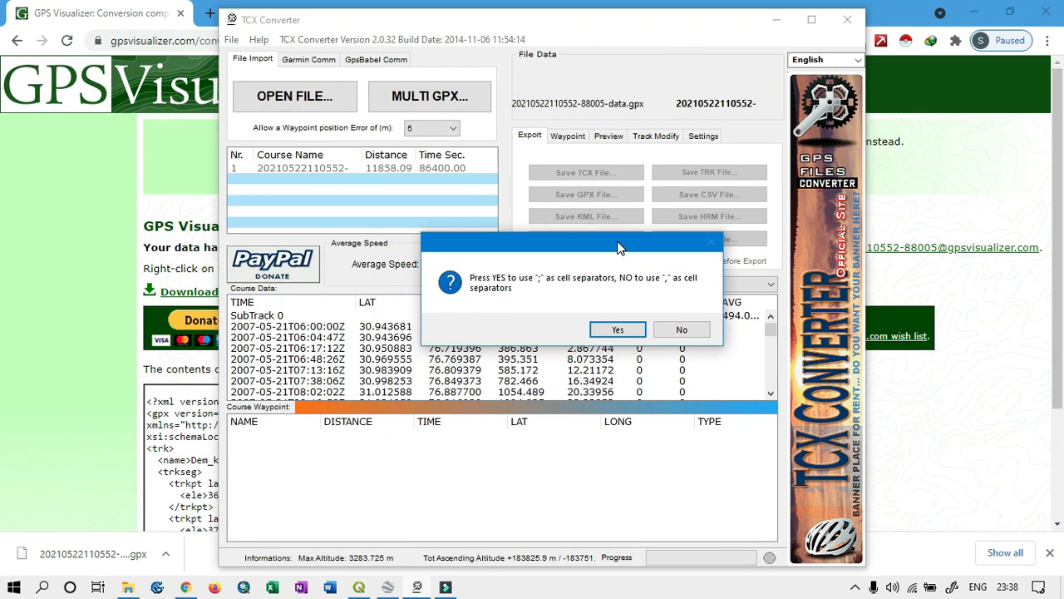
left_click(681, 330)
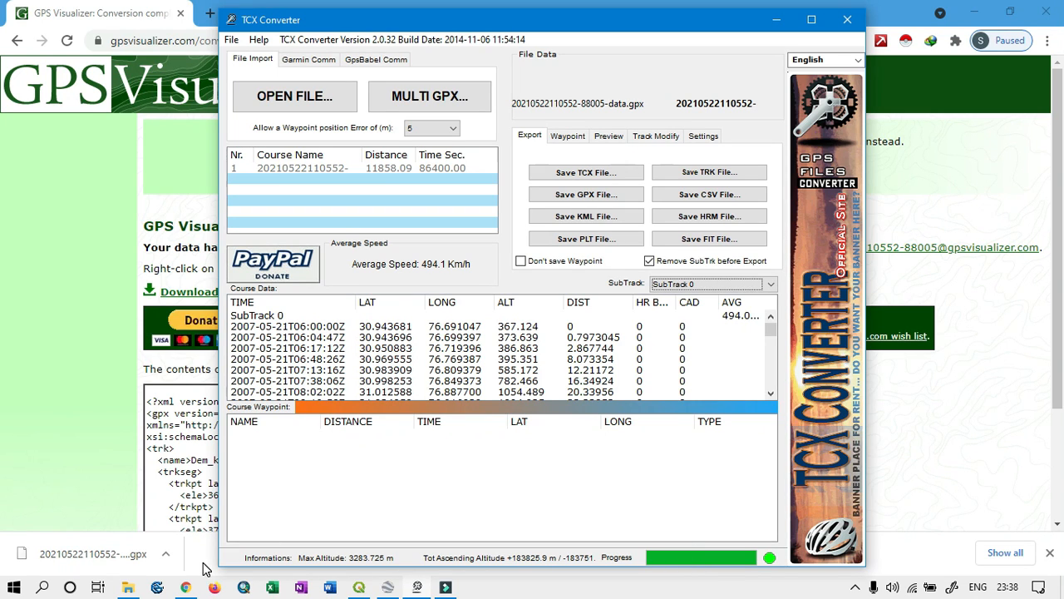
Step: Minimize TCX Converter, switch to QGIS and start adding a delimited text layer
left_click(776, 19)
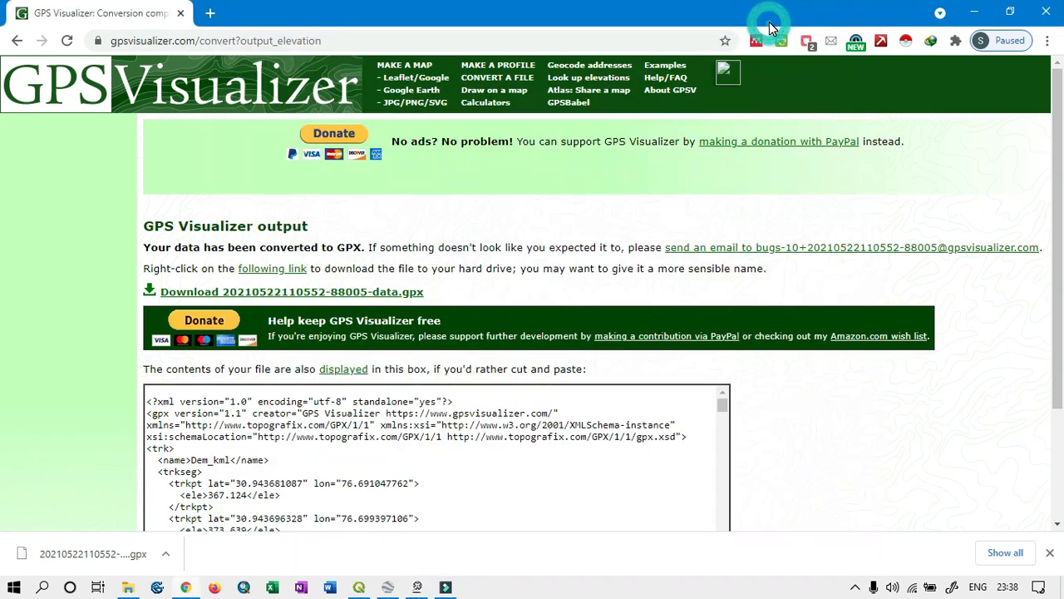
left_click(359, 587)
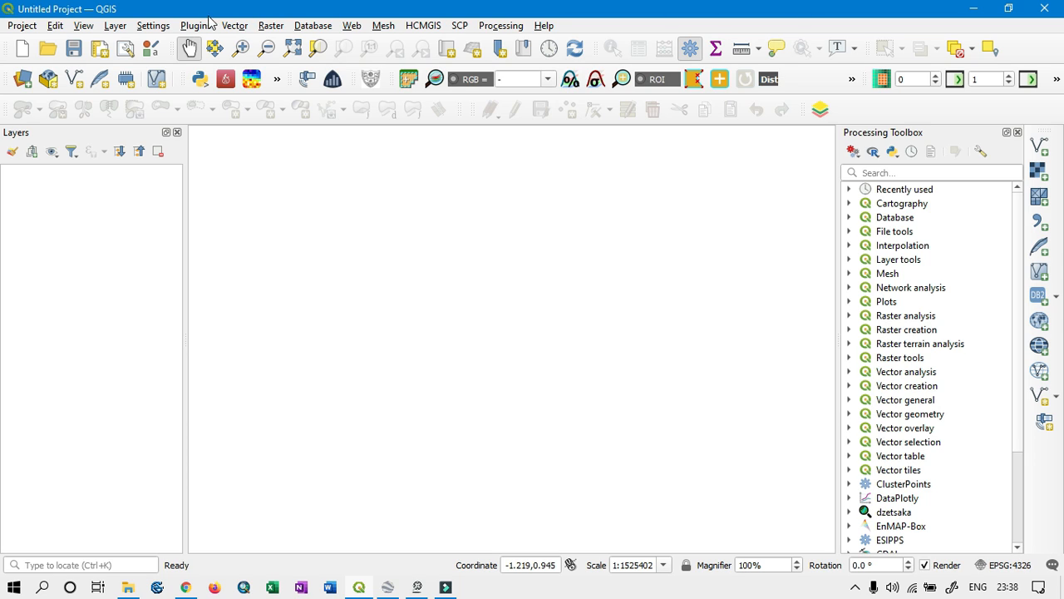
left_click(113, 26)
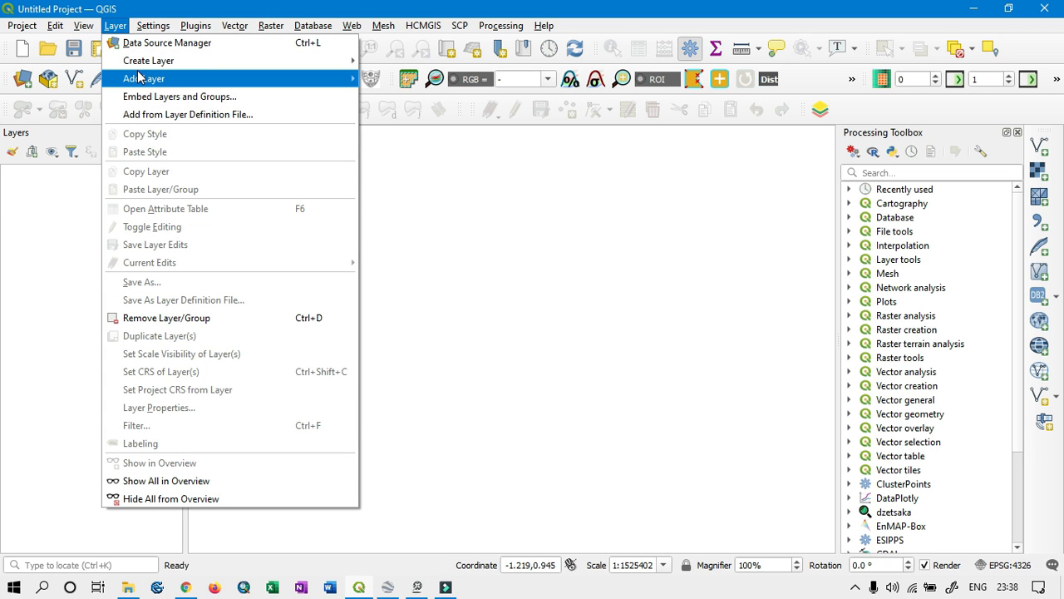
mouse_move(141, 77)
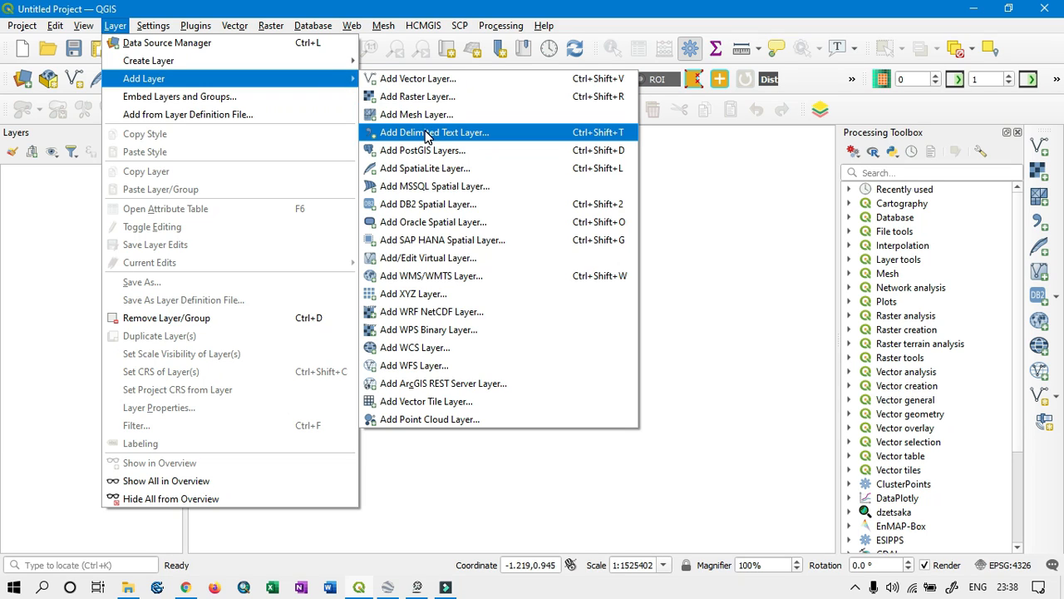
left_click(503, 133)
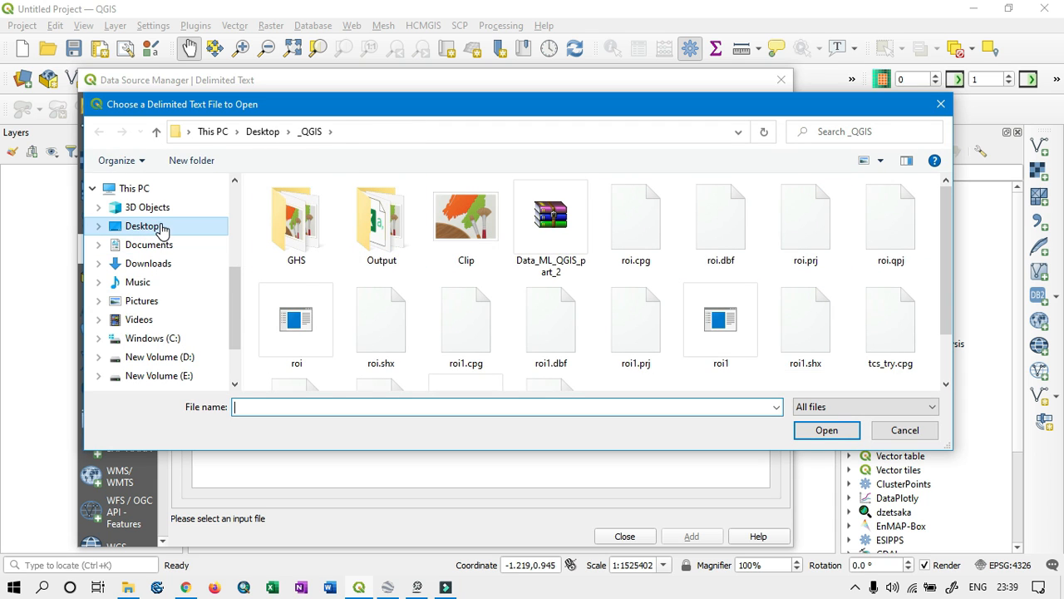
Step: Choose the Den_Csv file from the Dem folder on the Desktop as the source of the delimited text layer
left_click(162, 228)
left_click(526, 235)
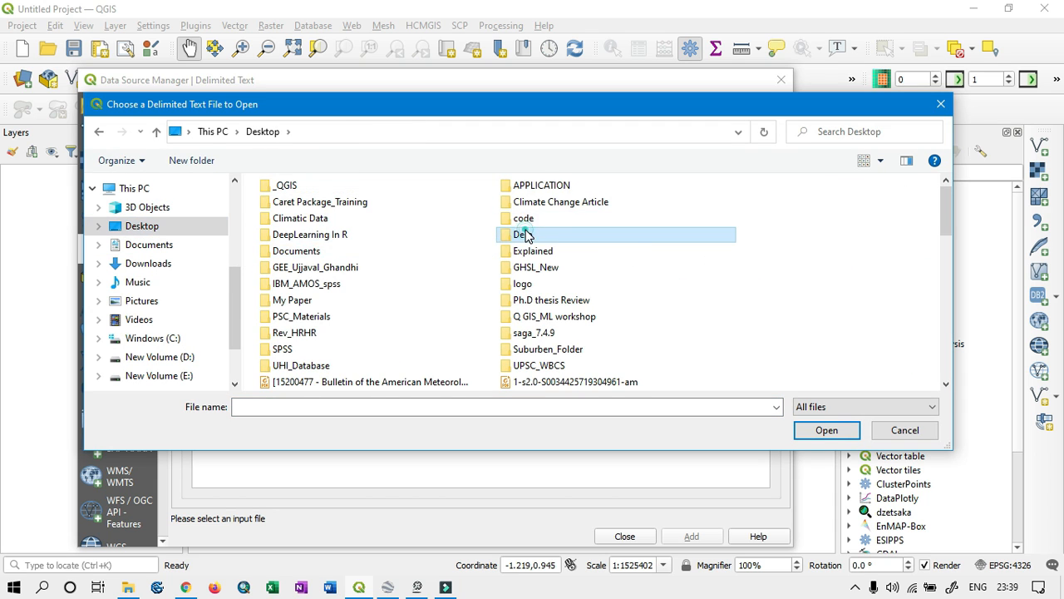
double_click(526, 235)
left_click(293, 239)
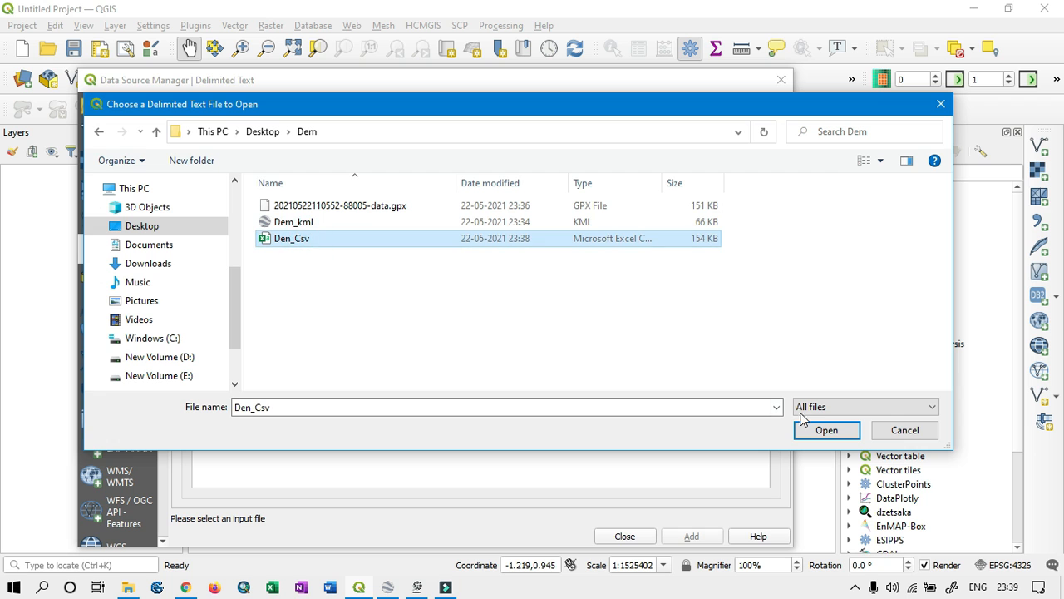
left_click(826, 429)
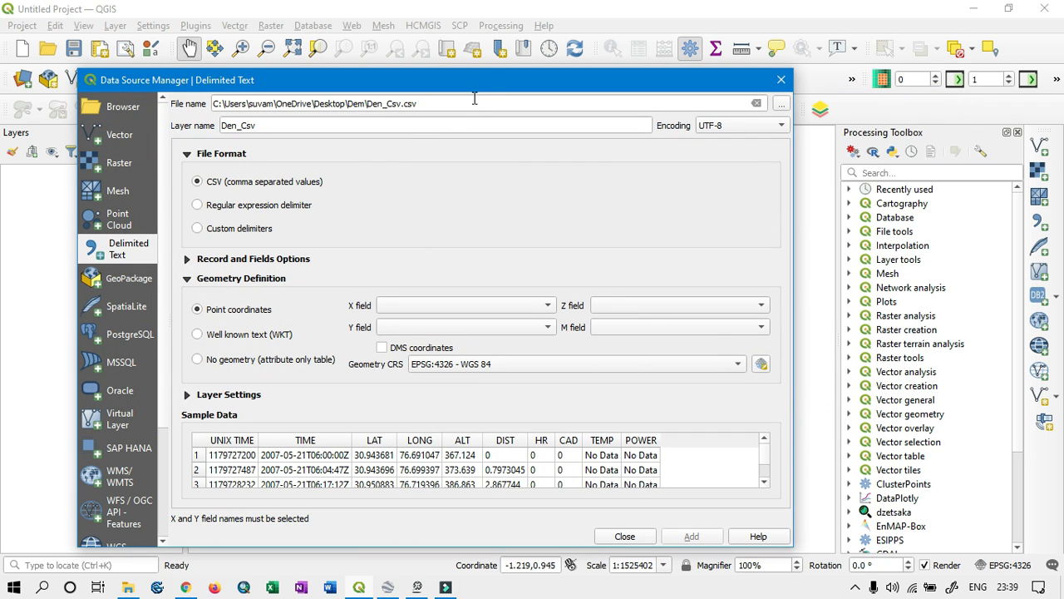
Step: Define the point geometry with LONG as the X field, LAT as the Y field and ALT as the Z field
left_click_drag(483, 80, 504, 42)
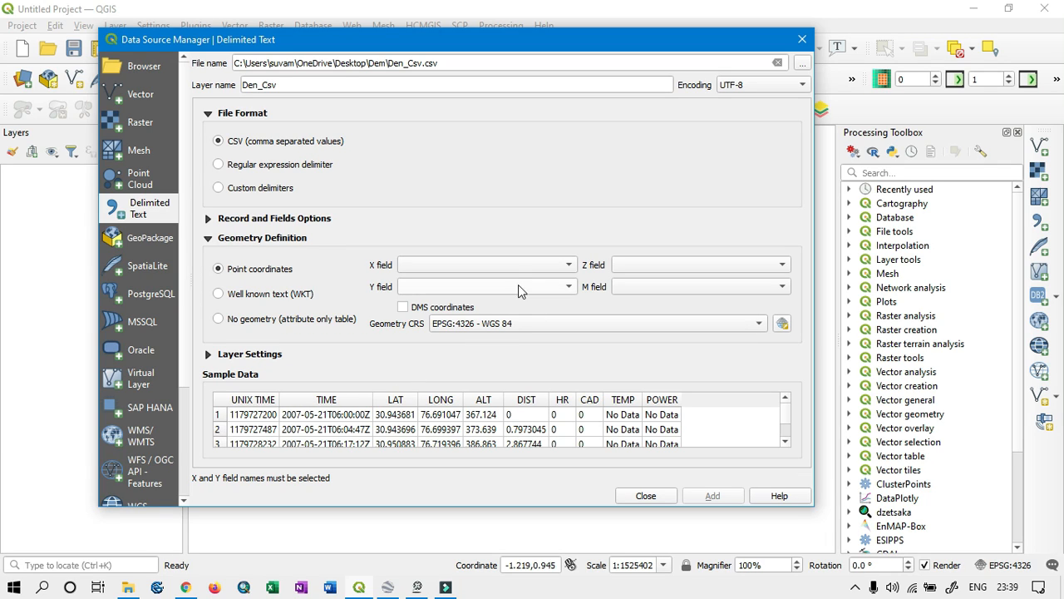
left_click(521, 263)
left_click(601, 207)
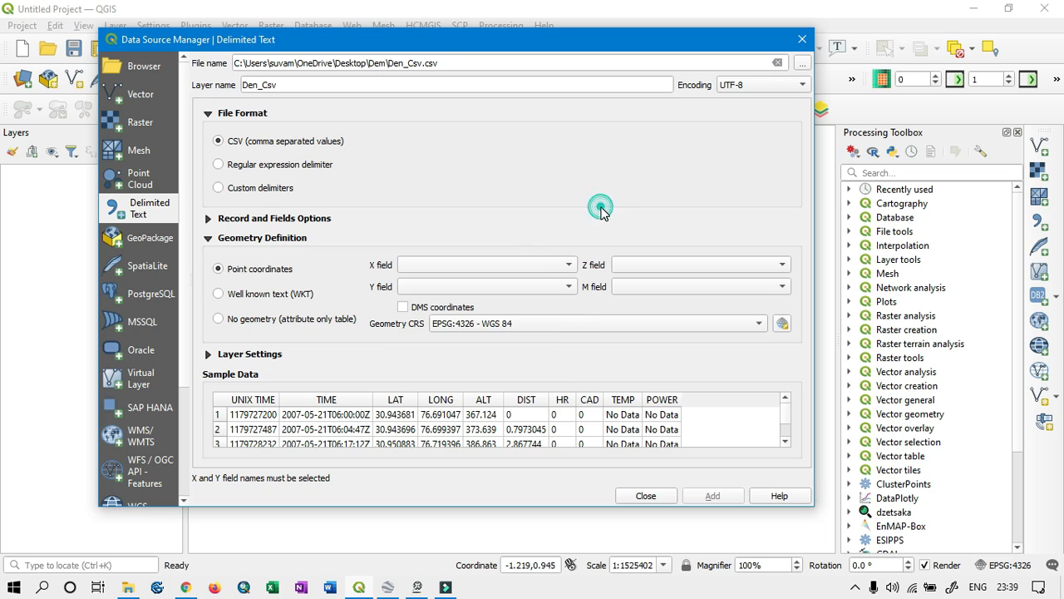
left_click(548, 287)
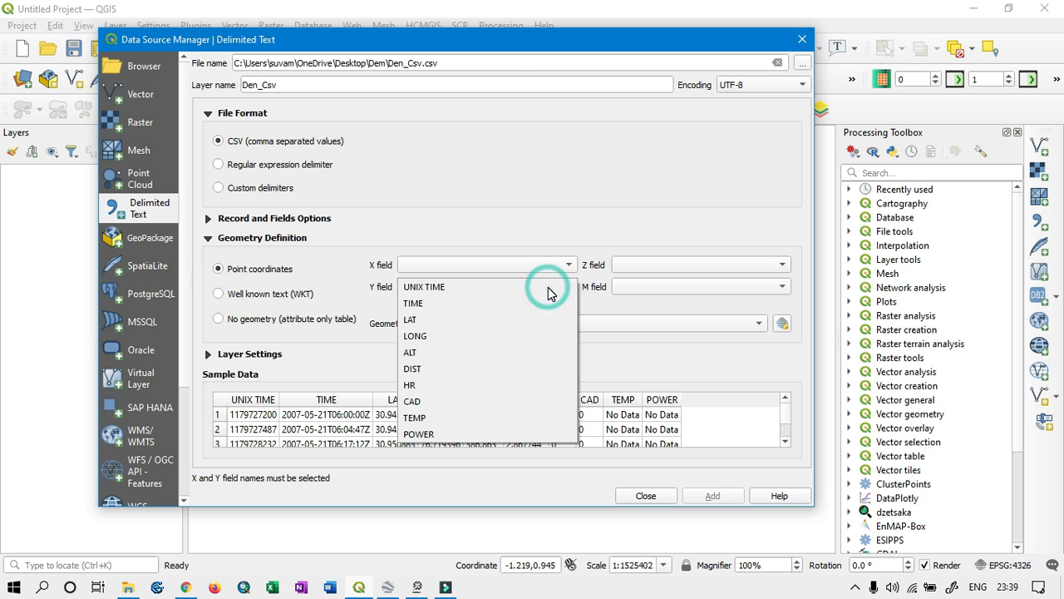
left_click(490, 320)
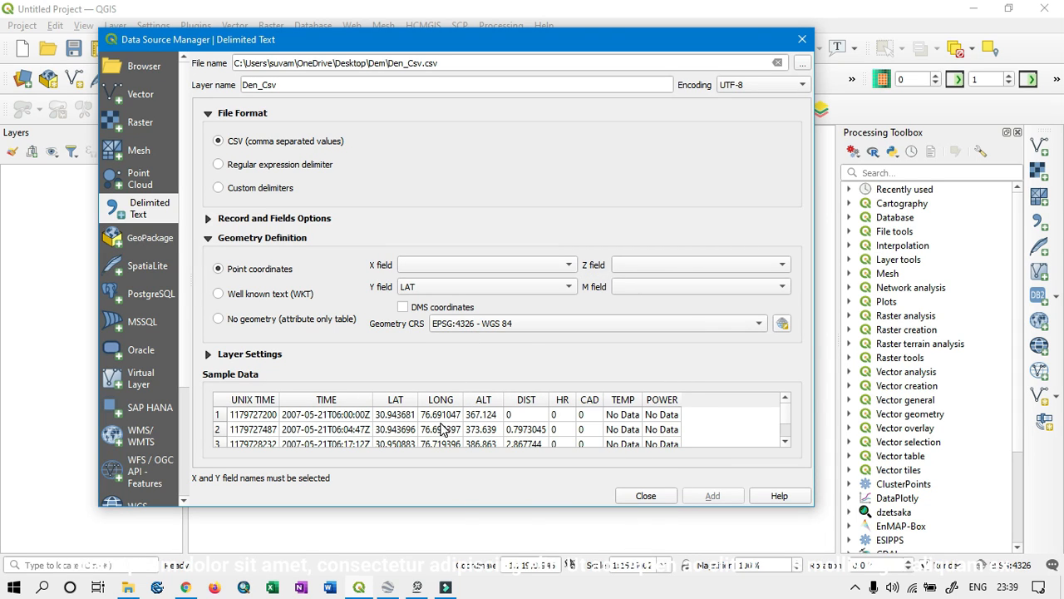
left_click(453, 266)
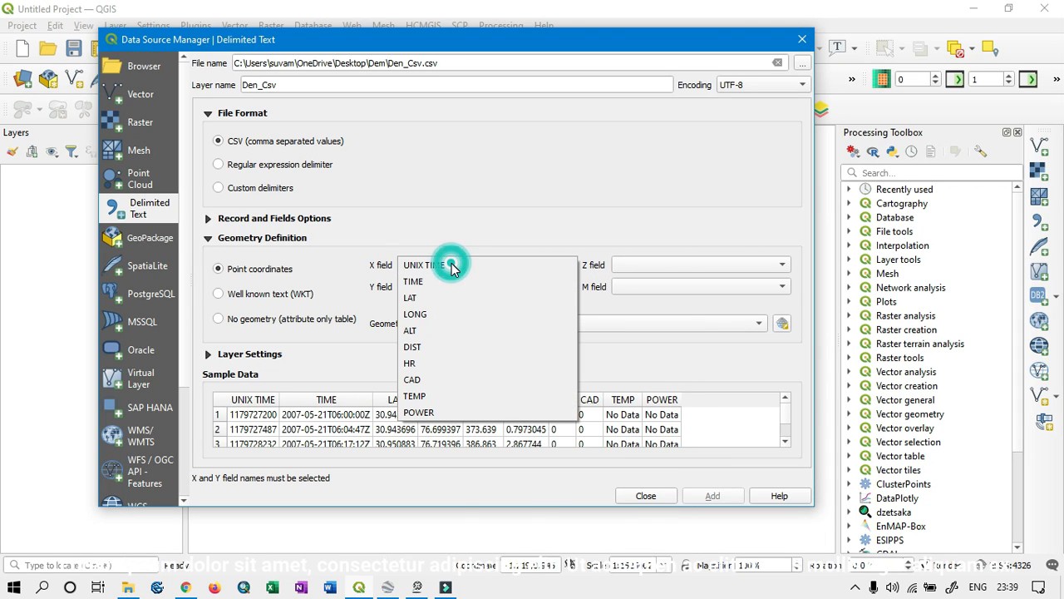
left_click(453, 315)
left_click(738, 266)
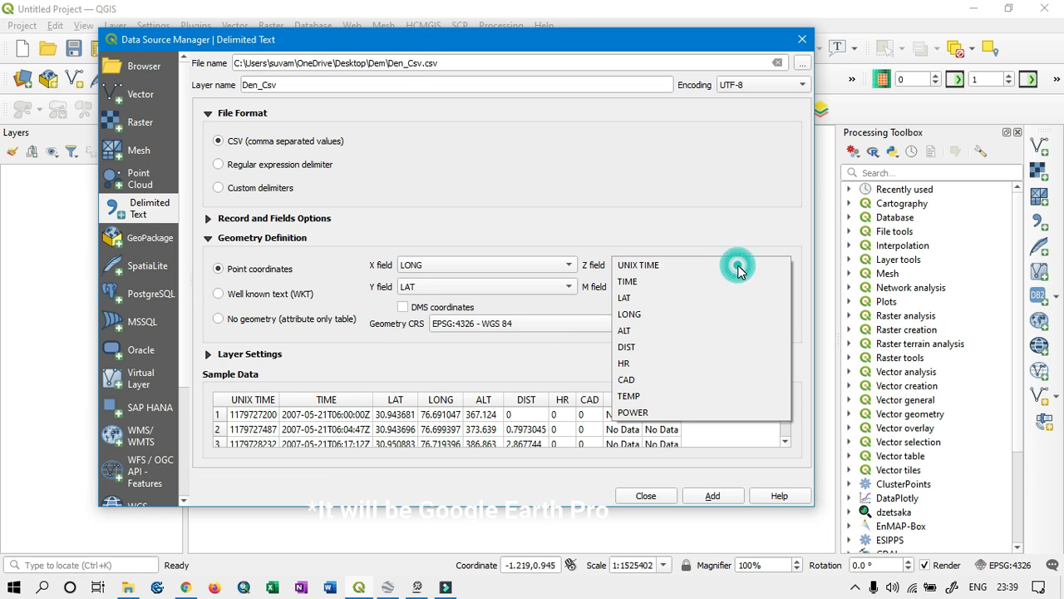
left_click(716, 327)
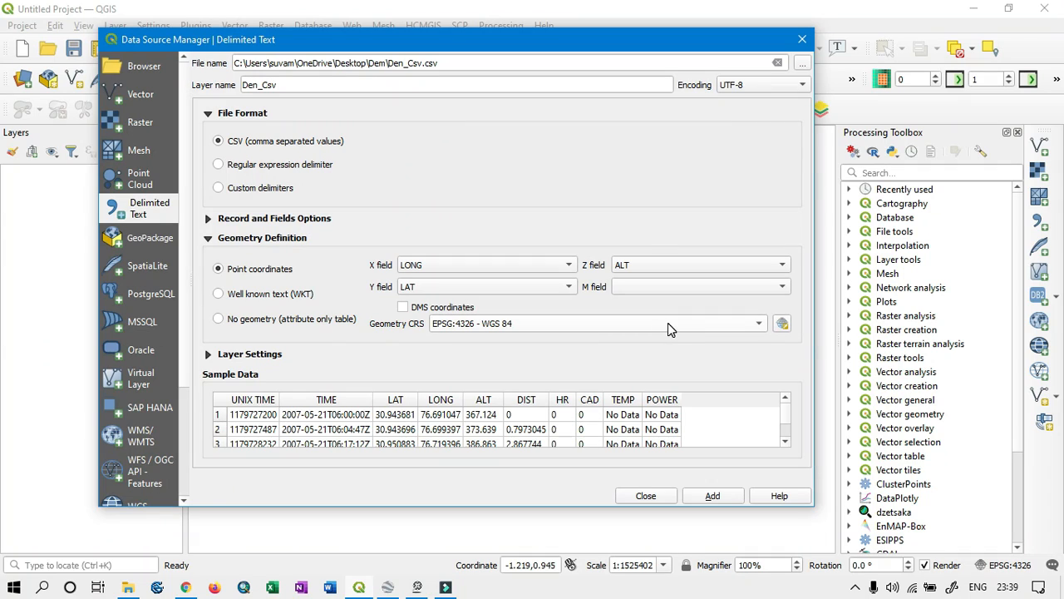
Step: Keep EPSG:4326 - WGS 84 as the geometry CRS, add the Den_Csv point layer to the map and close the data source manager
left_click(760, 324)
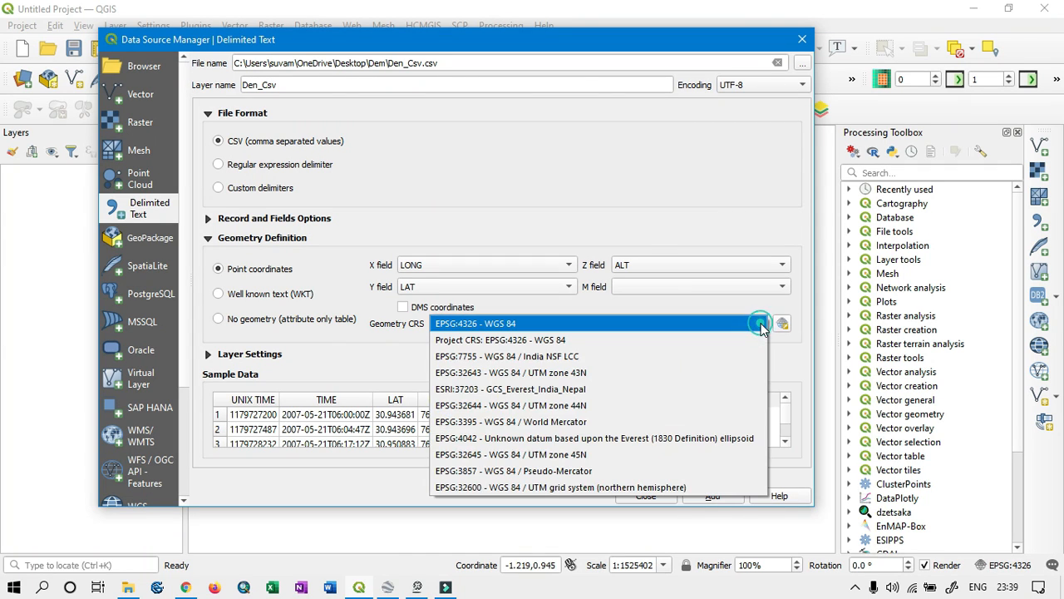
left_click(621, 326)
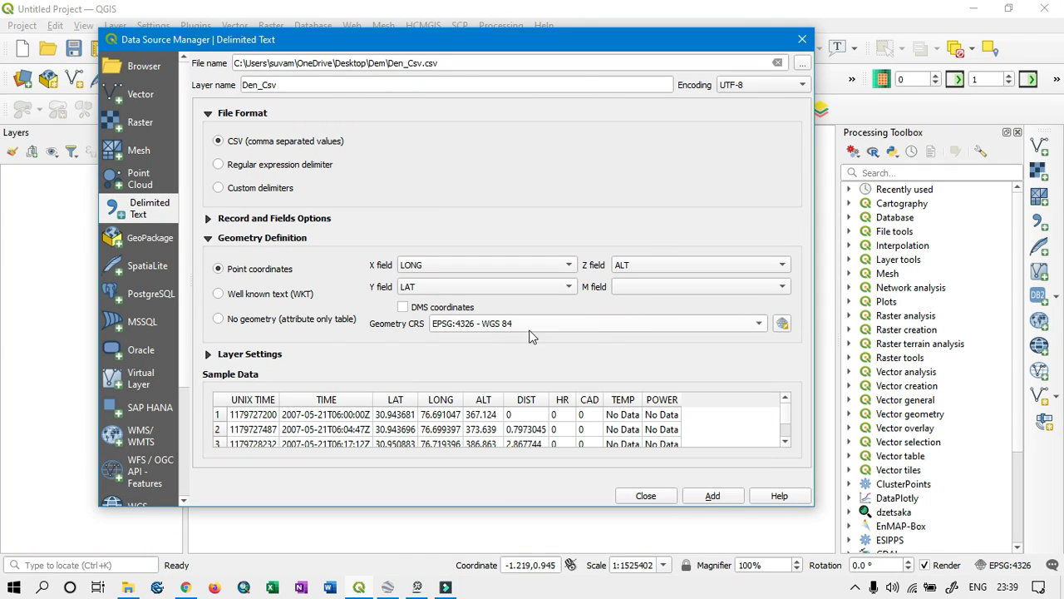
left_click(641, 193)
left_click(719, 495)
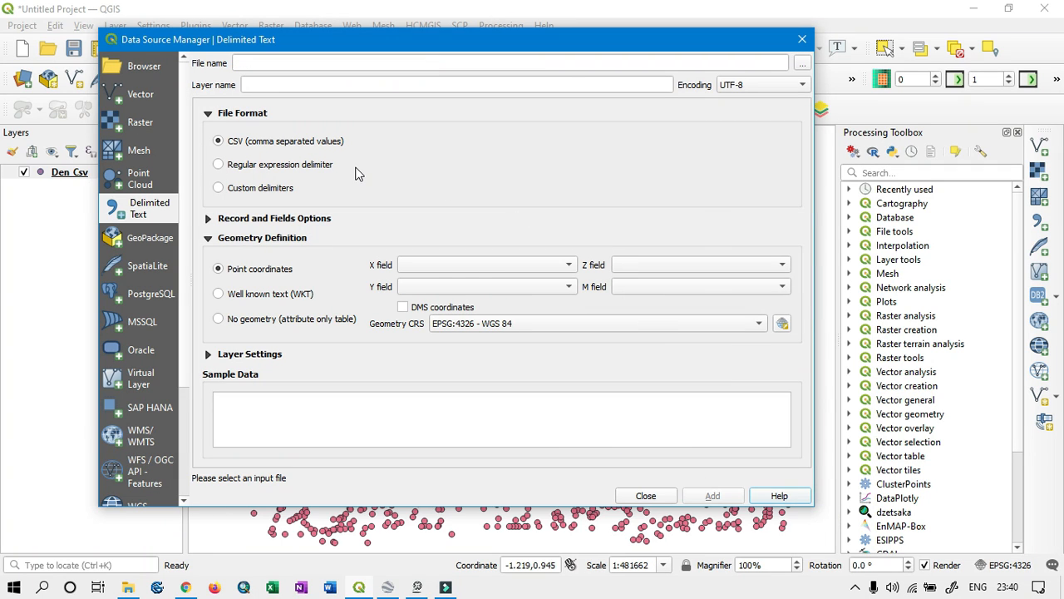
left_click(800, 41)
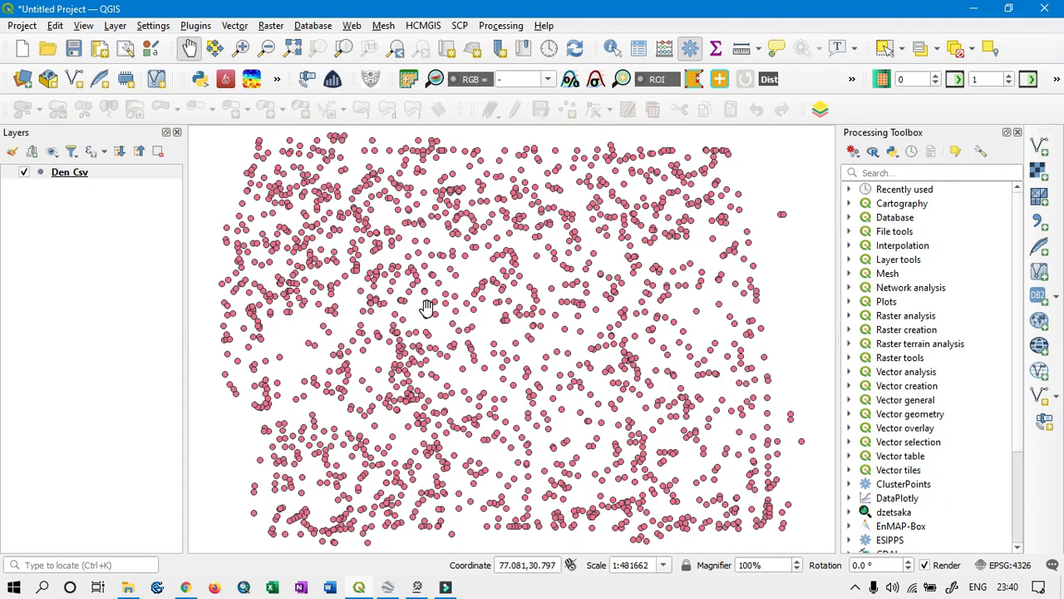
left_click_drag(541, 360, 539, 358)
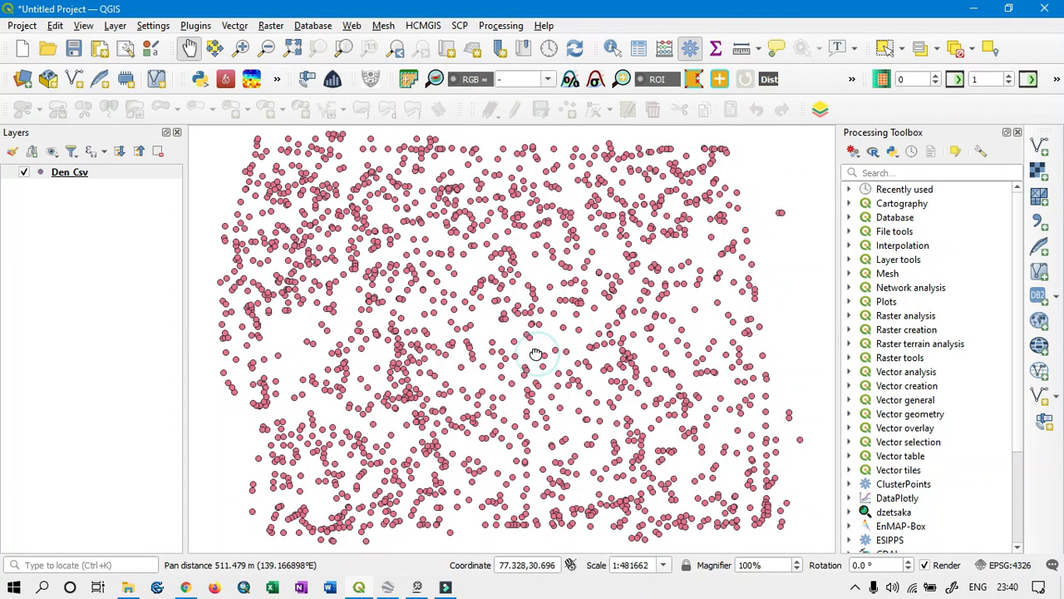
Step: Start exporting the Den_Csv layer as an ESRI Shapefile named point_dem in the Dem folder
left_click(83, 174)
right_click(106, 178)
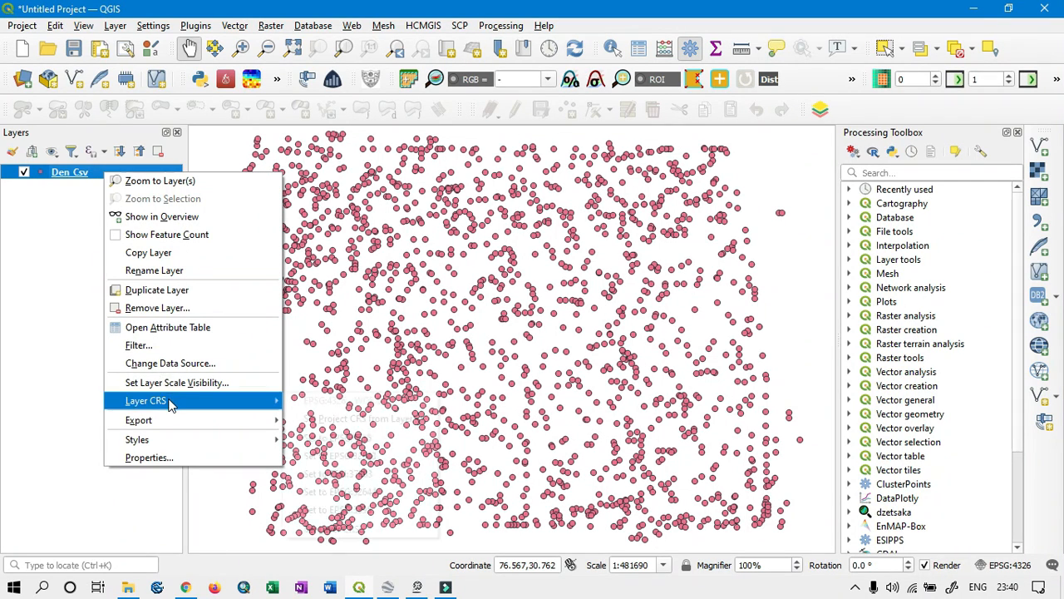
left_click(79, 289)
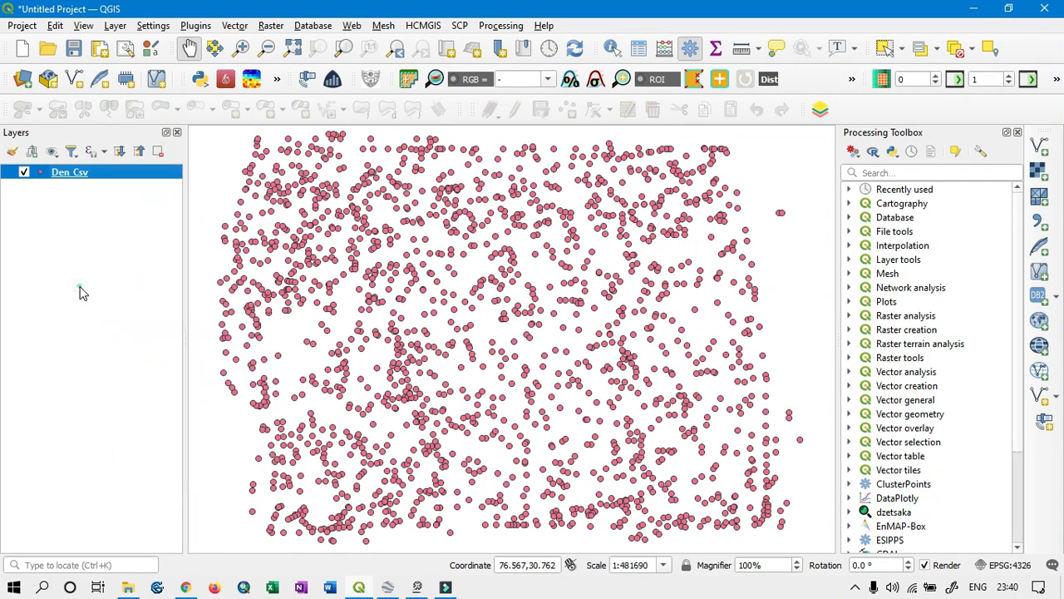
right_click(106, 175)
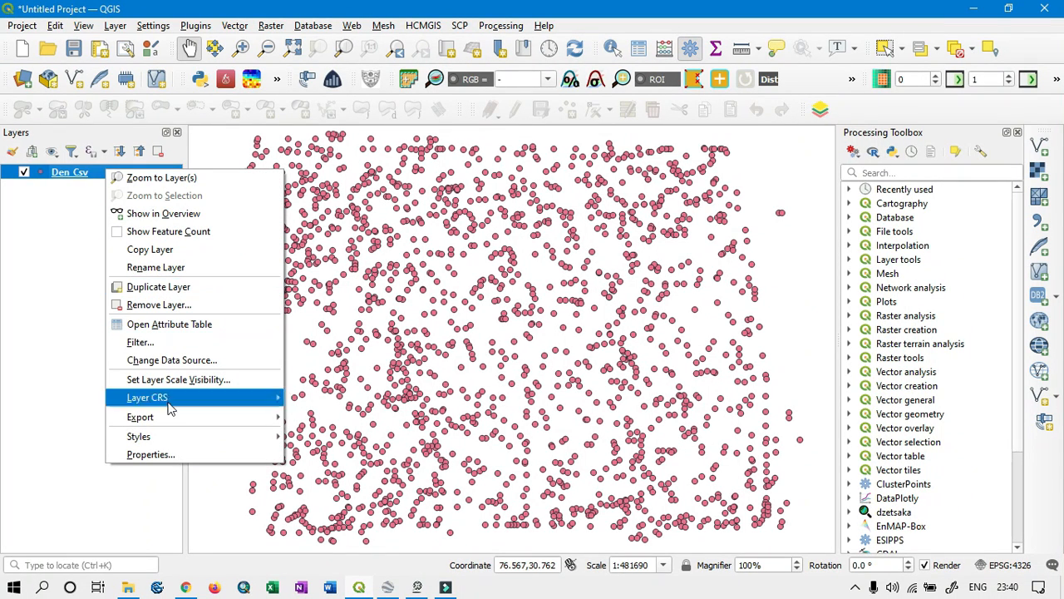
mouse_move(171, 418)
left_click(355, 416)
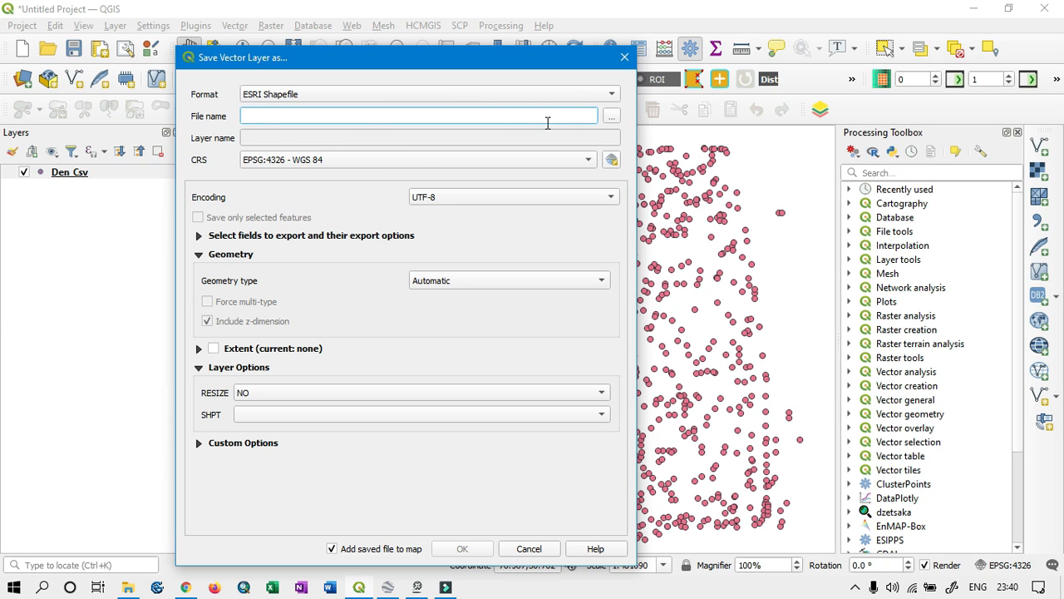
left_click(611, 116)
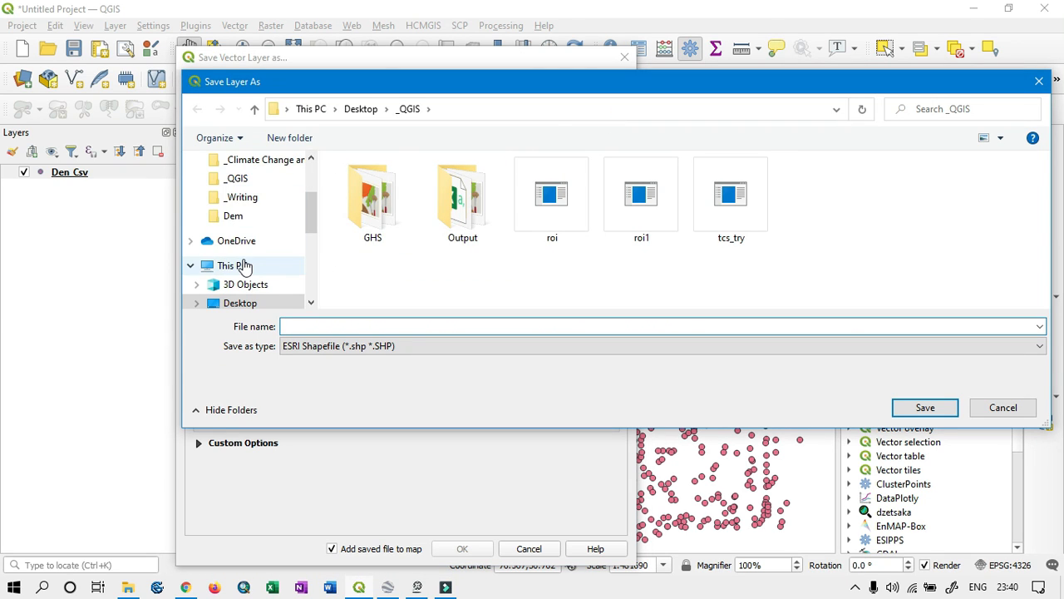
left_click(241, 218)
left_click(442, 325)
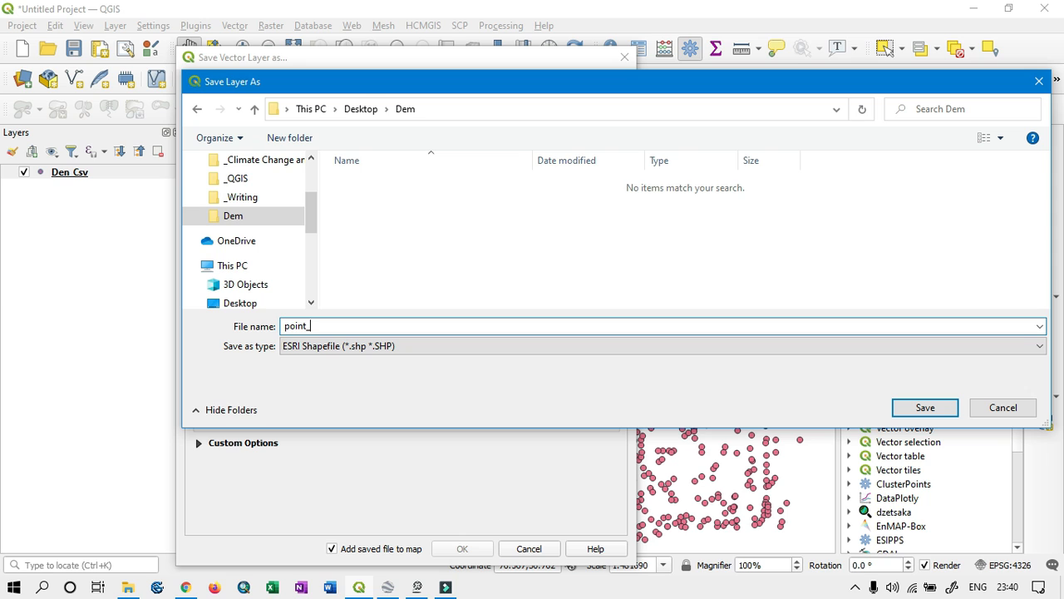
key("Return")
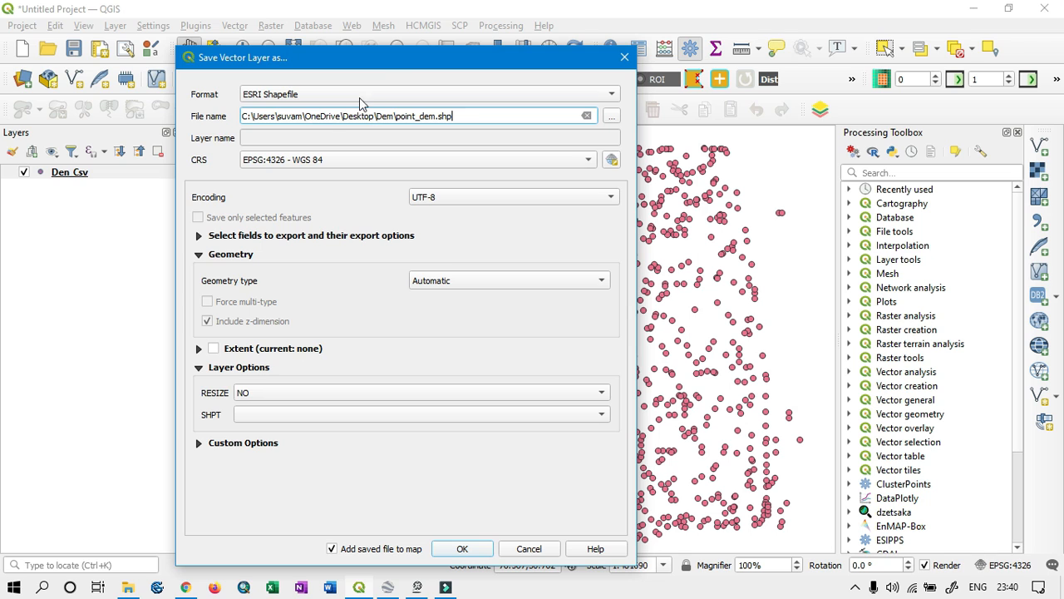
Step: Export the shapefile with the CRS EPSG:32643 - WGS 84 / UTM zone 43N and hide the Den_Csv layer
left_click_drag(395, 63, 368, 42)
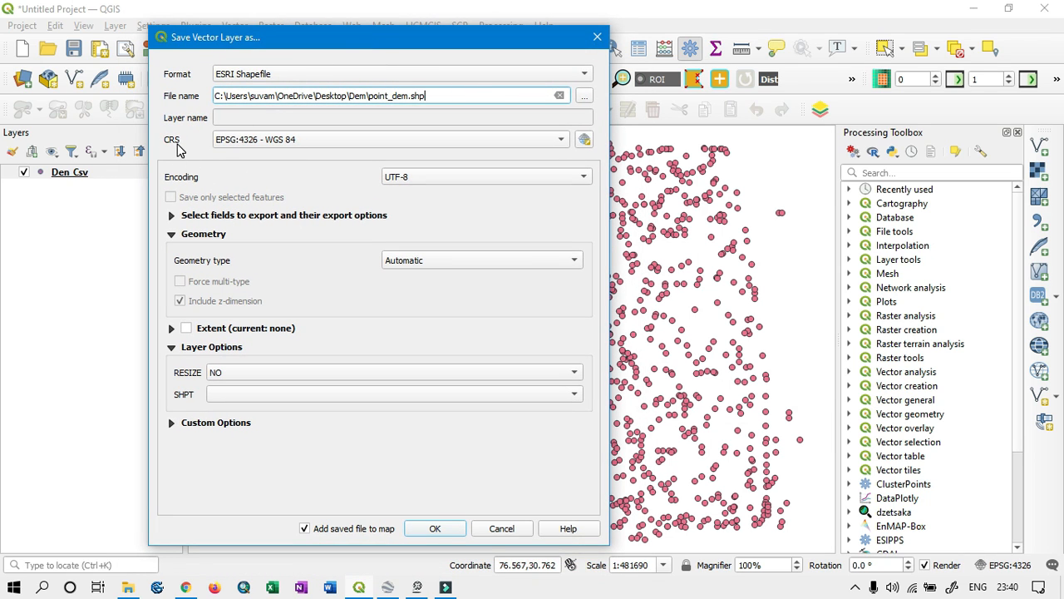
left_click(555, 146)
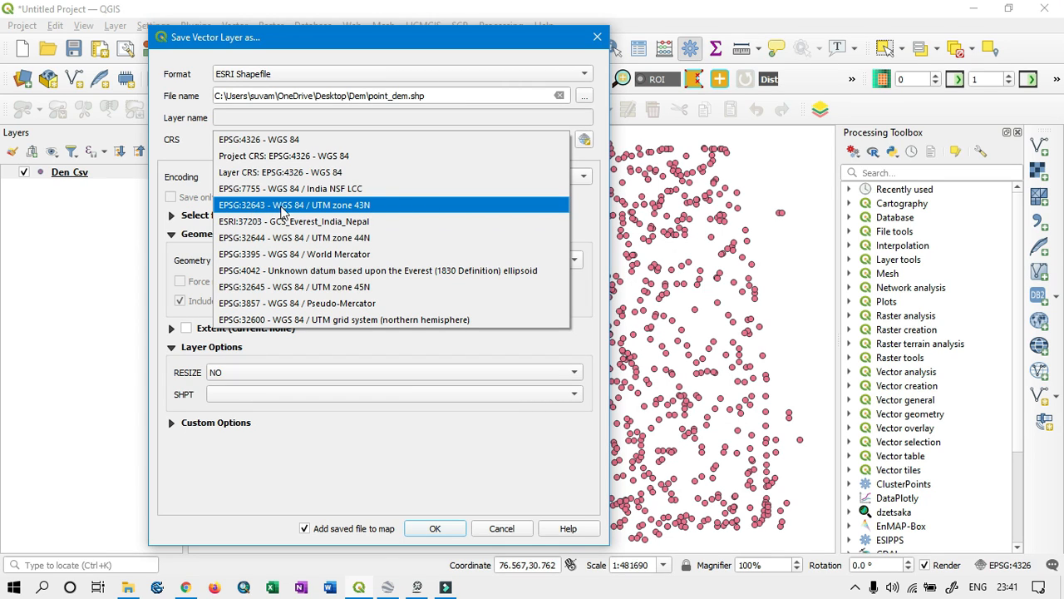
left_click(332, 208)
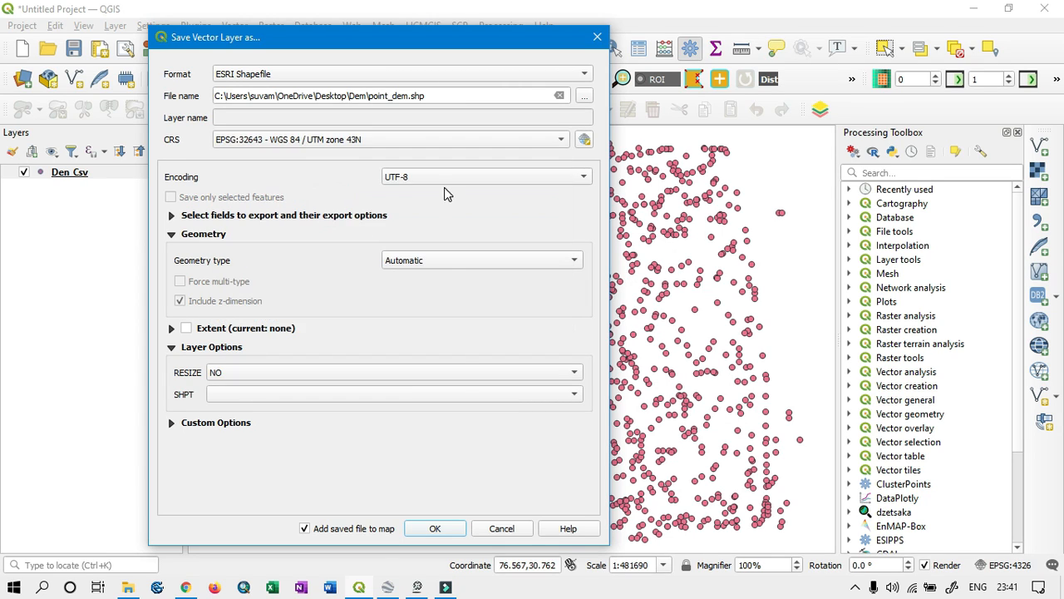
left_click(431, 530)
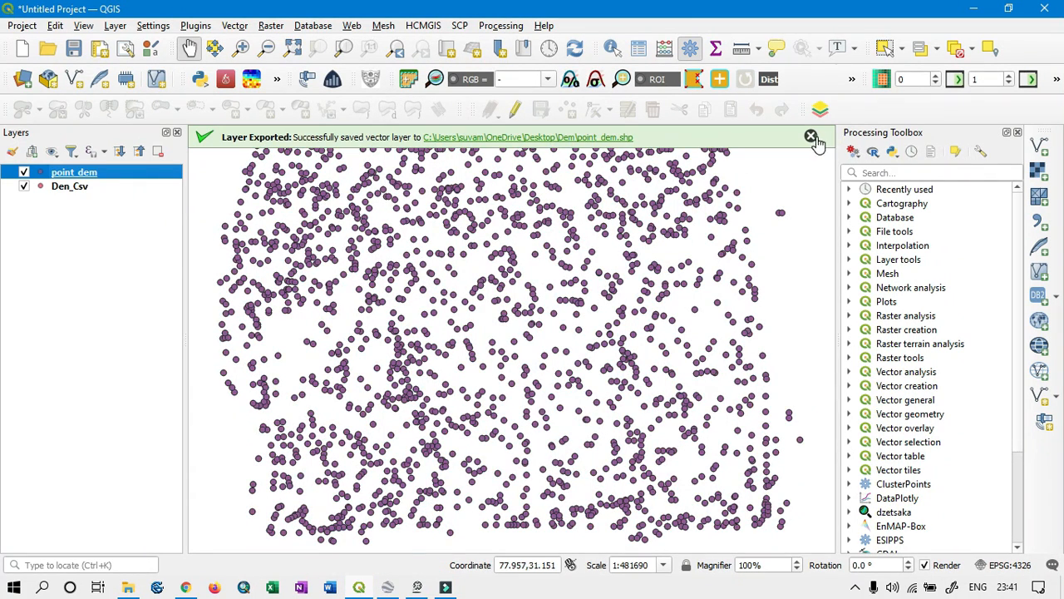
left_click(811, 137)
left_click(23, 186)
Step: Examine the CRS and unit of the point_dem layer in its layer properties
right_click(67, 176)
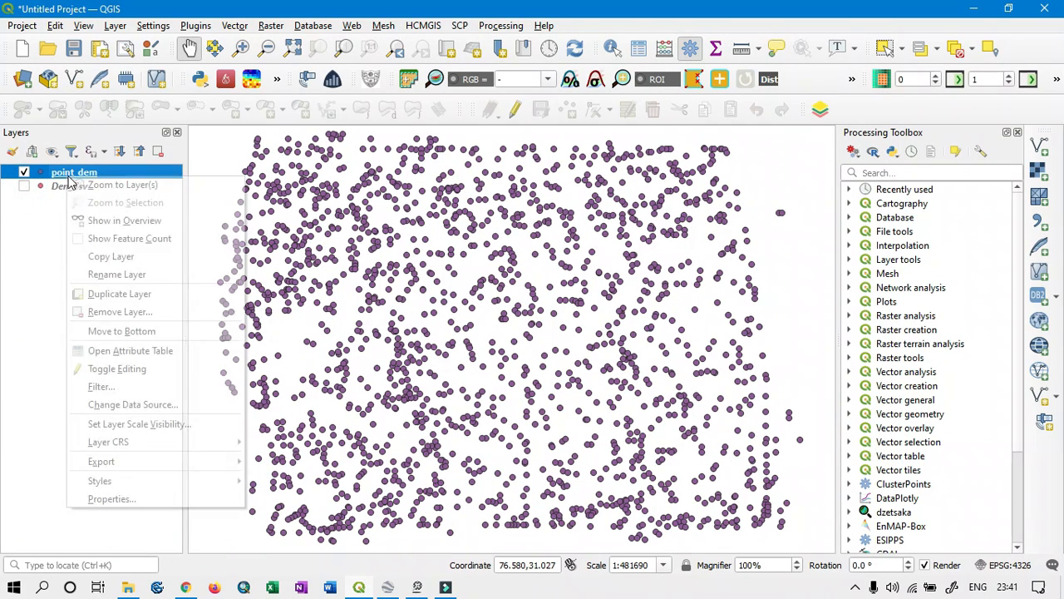
left_click(130, 501)
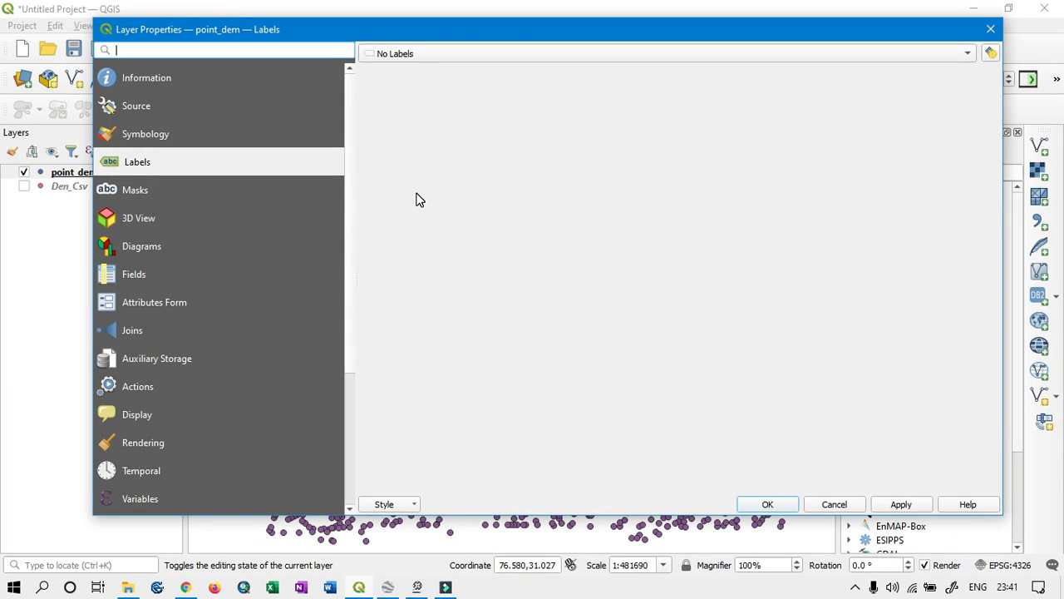
left_click(140, 105)
left_click(158, 80)
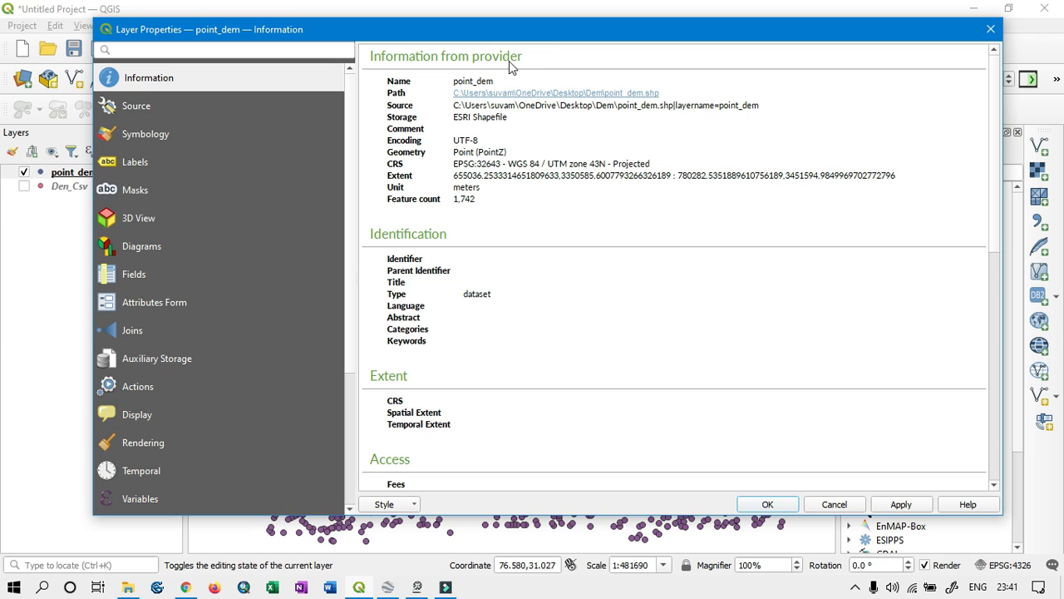
left_click_drag(539, 35, 504, 35)
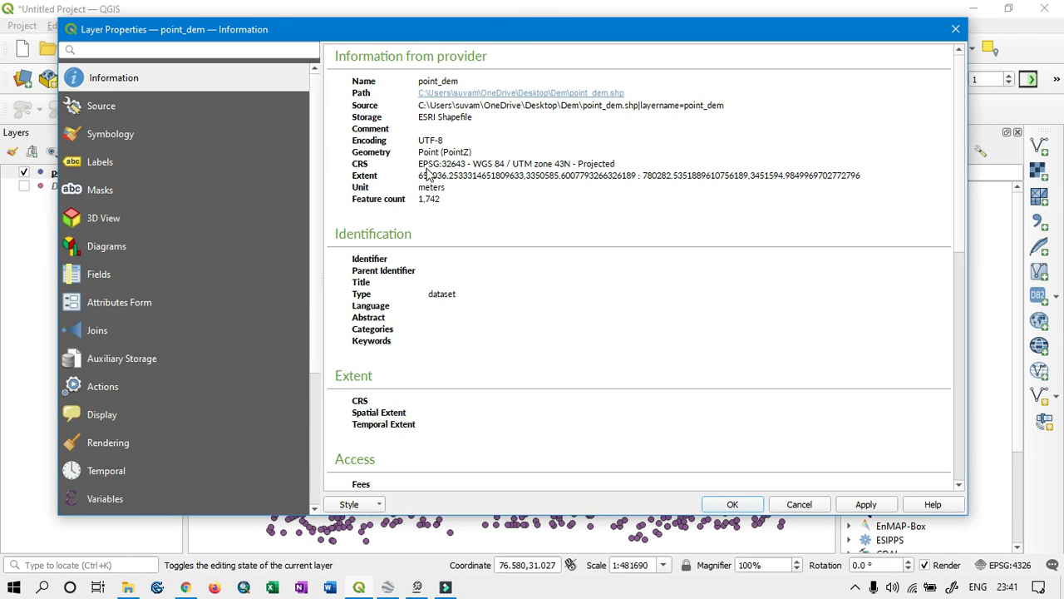
left_click_drag(427, 166, 616, 167)
left_click_drag(417, 185, 447, 191)
left_click(447, 188)
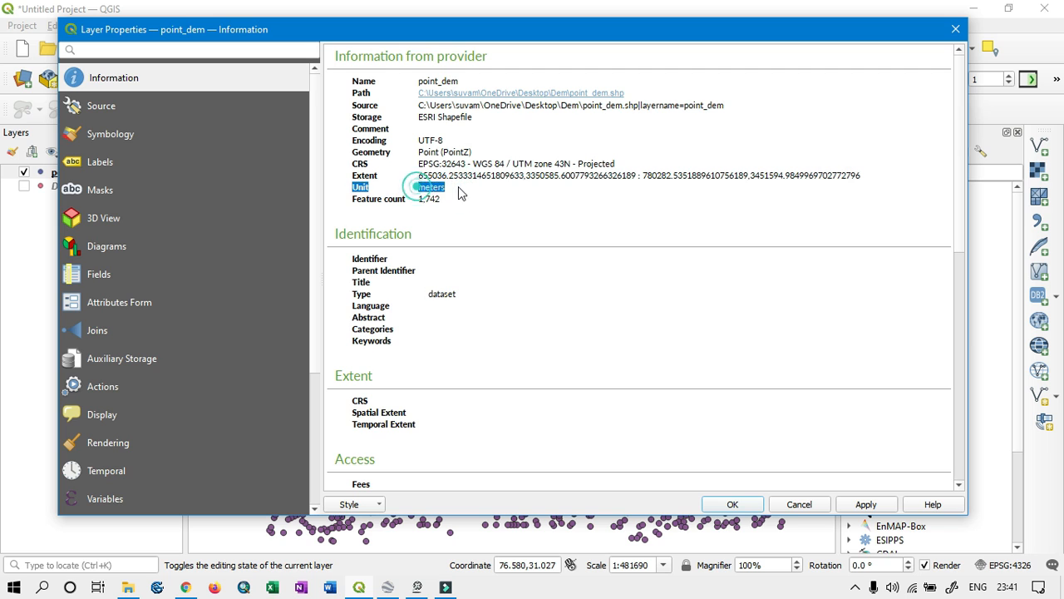
left_click(425, 188)
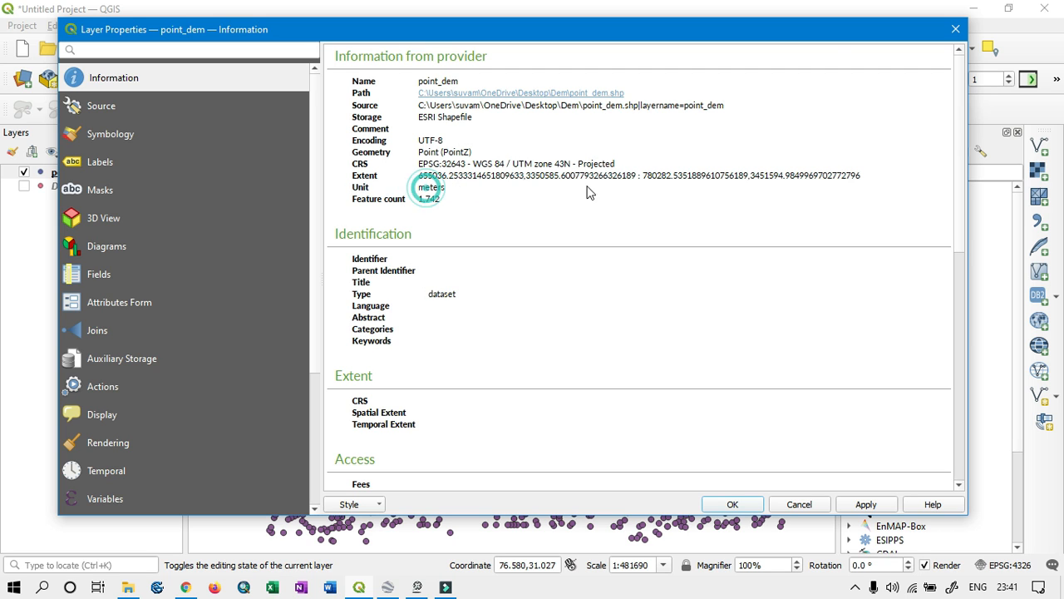
left_click(956, 29)
Step: Check the coordinate unit of the Den_Csv layer in its layer properties for comparison with point_dem
left_click(58, 190)
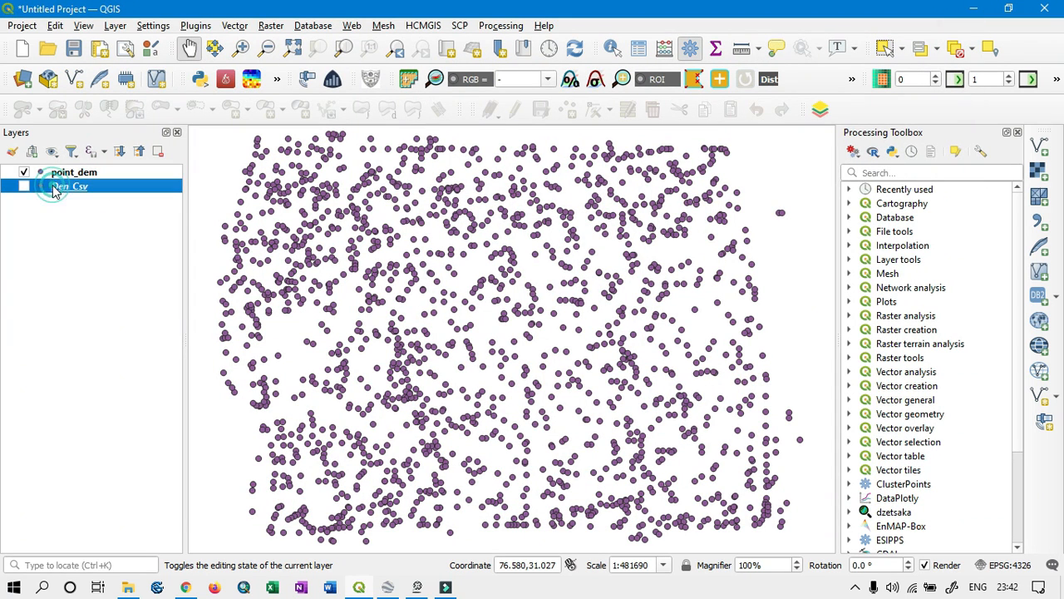
right_click(67, 190)
left_click(124, 505)
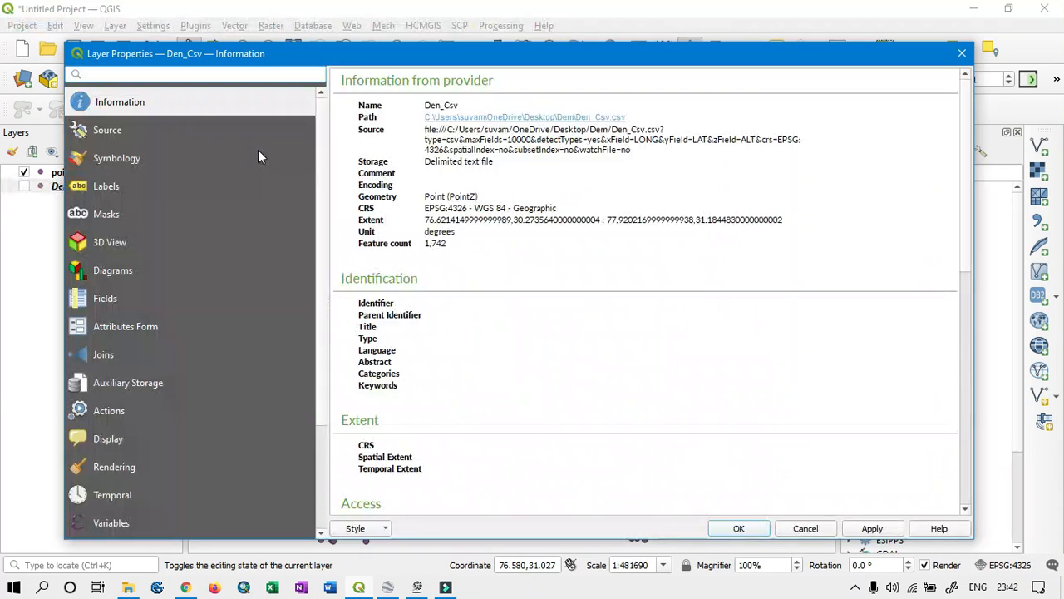
left_click_drag(422, 231, 458, 232)
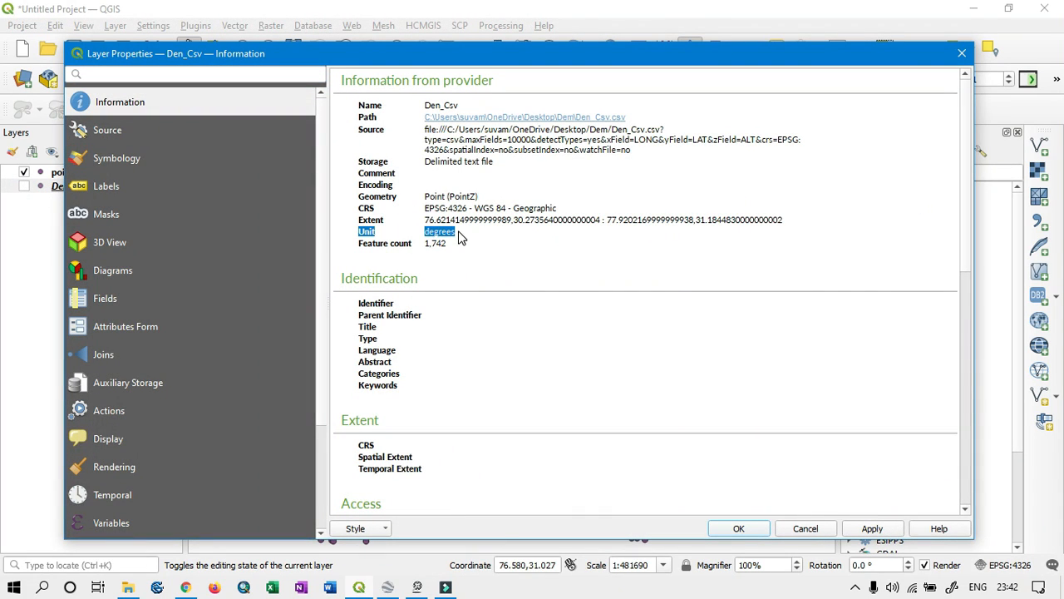
left_click(501, 239)
double_click(430, 233)
left_click(500, 244)
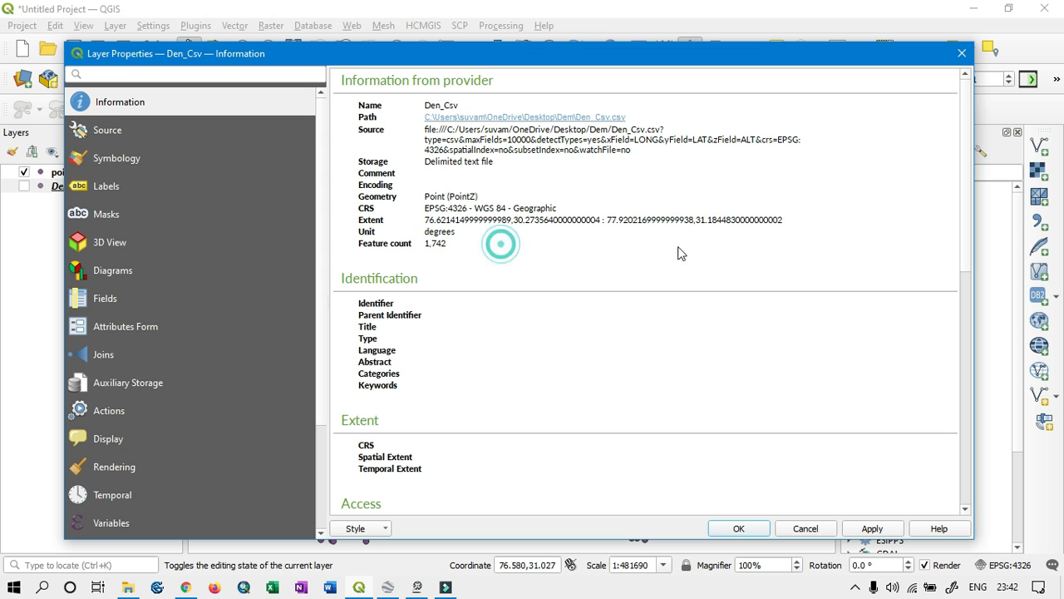
left_click(962, 53)
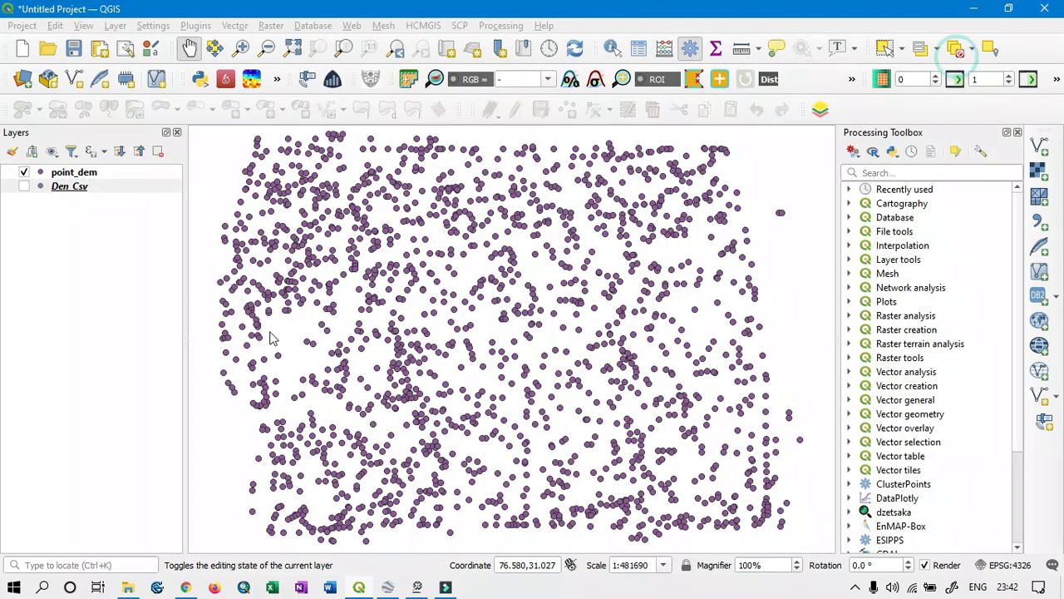
left_click(7, 184)
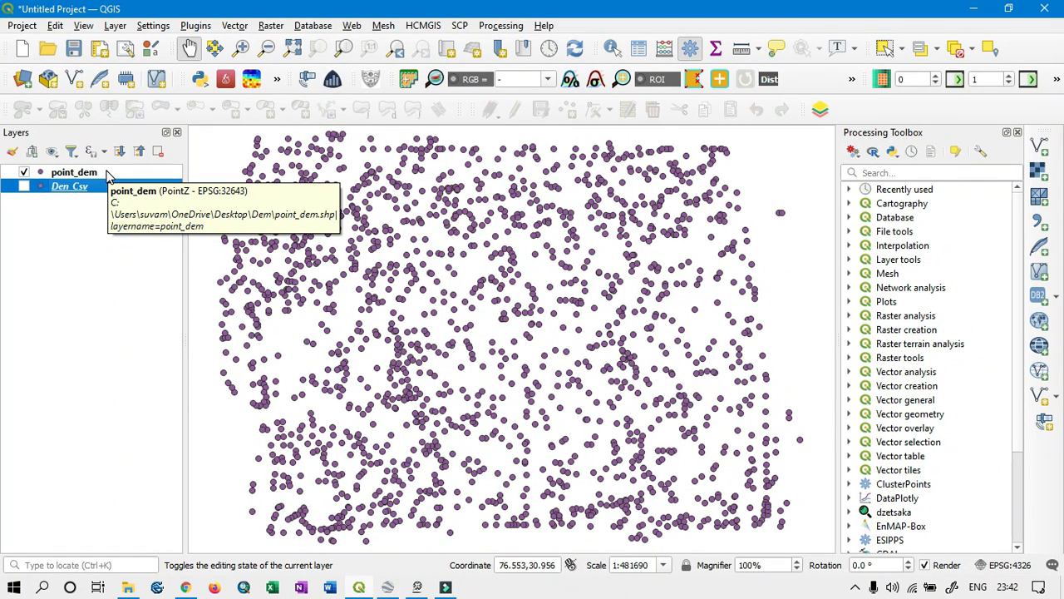
Step: Open the attribute table of the point_dem layer, sort it by ALT in ascending order and examine the range of altitude values
left_click(75, 172)
right_click(106, 172)
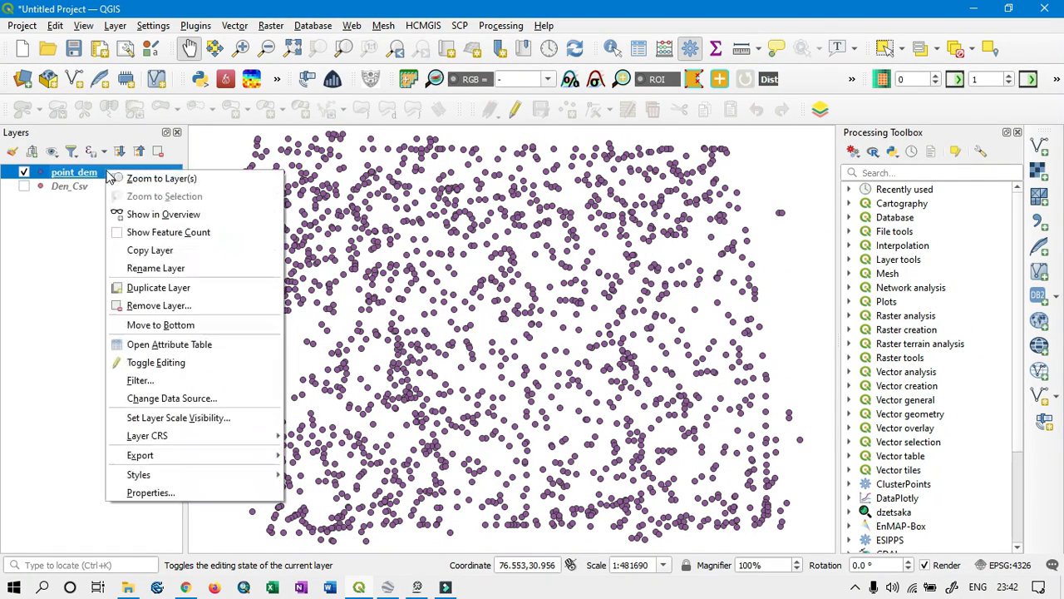
left_click(142, 343)
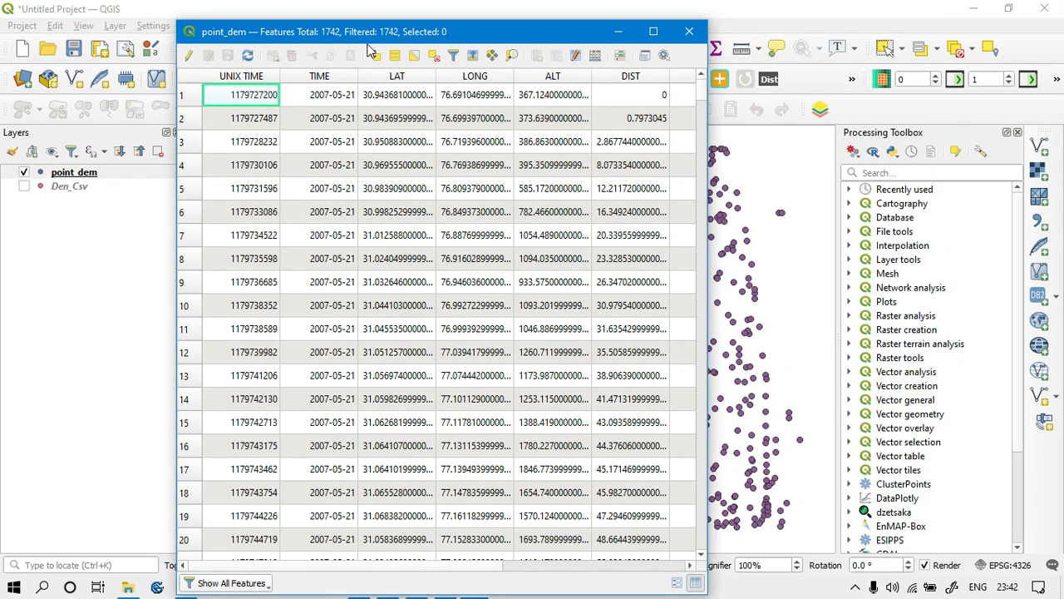
left_click_drag(412, 33, 367, 28)
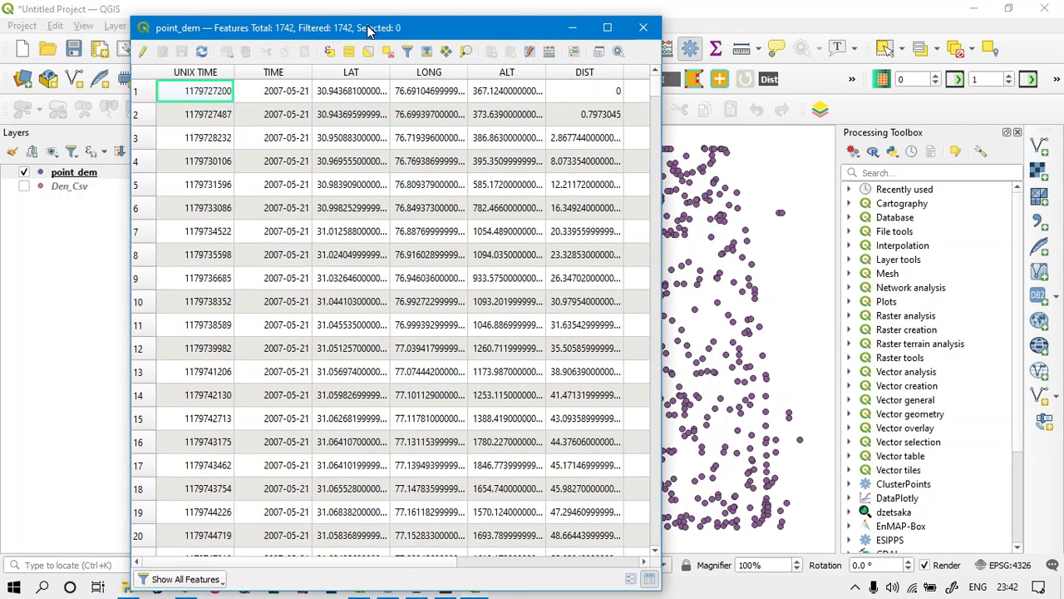
left_click(509, 72)
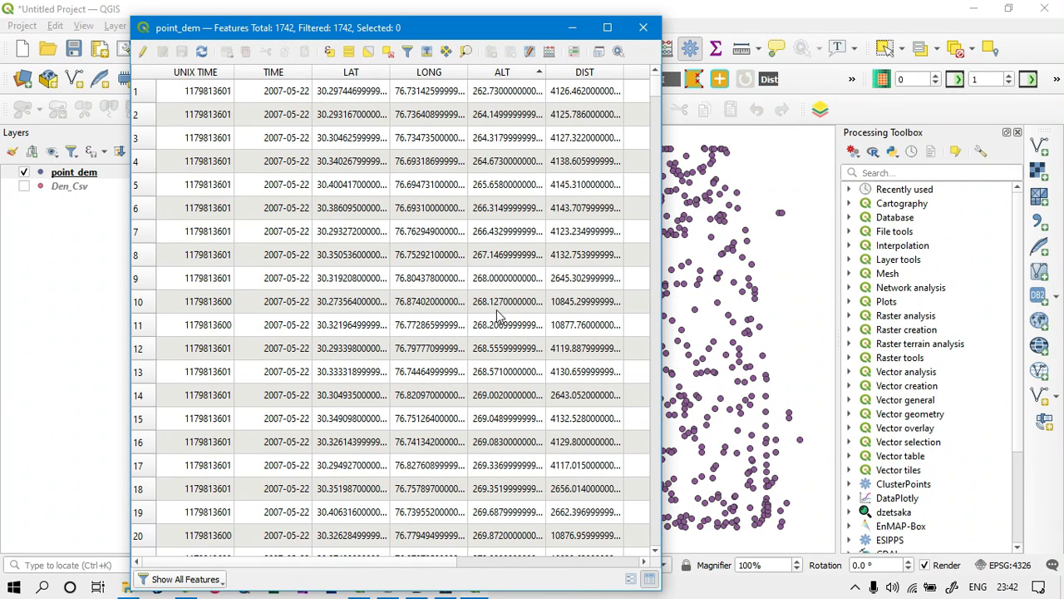
scroll(489, 460, "down", 4)
scroll(489, 460, "down", 13)
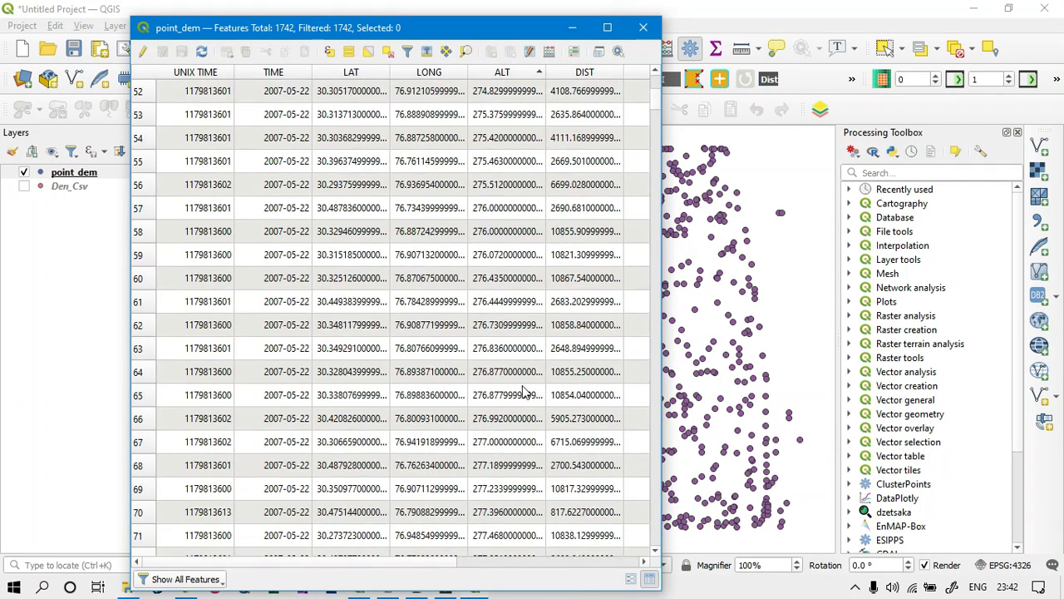
left_click_drag(656, 102, 657, 532)
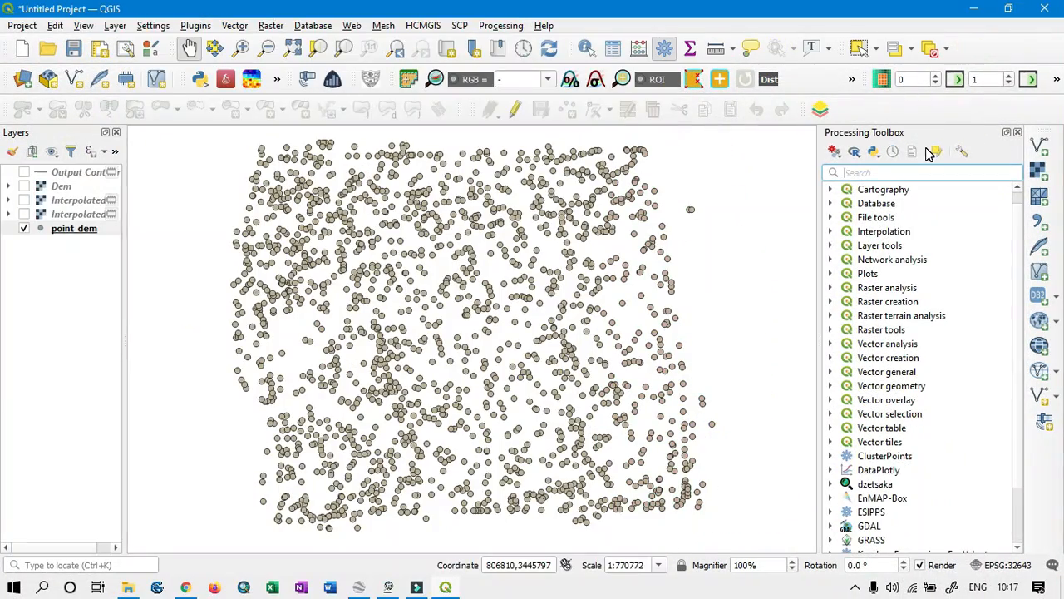
Step: Search the processing algorithms for idw and open IDW interpolation from the Interpolation group
type("id")
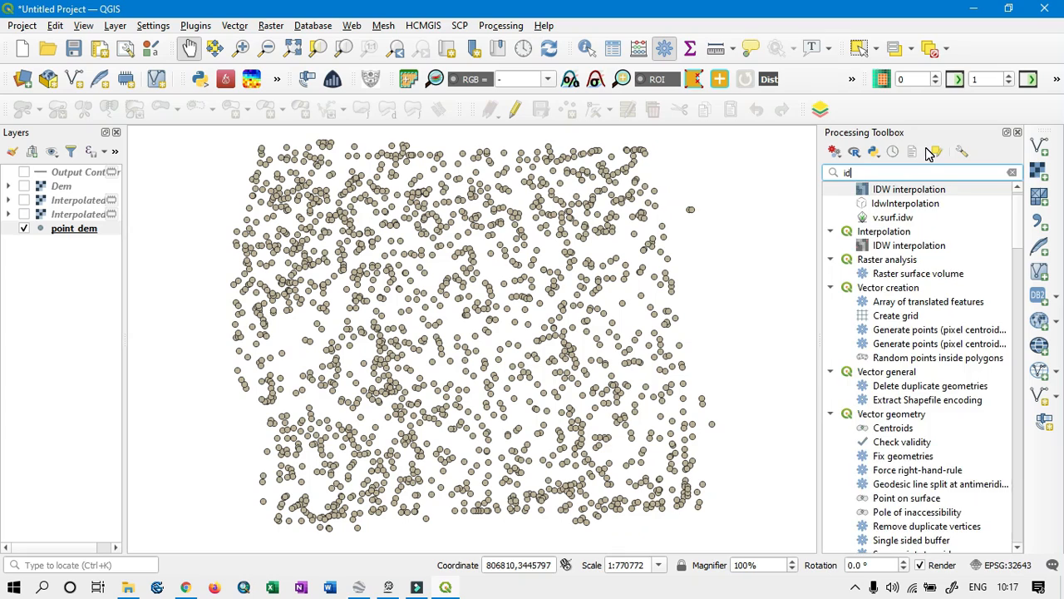
type("w")
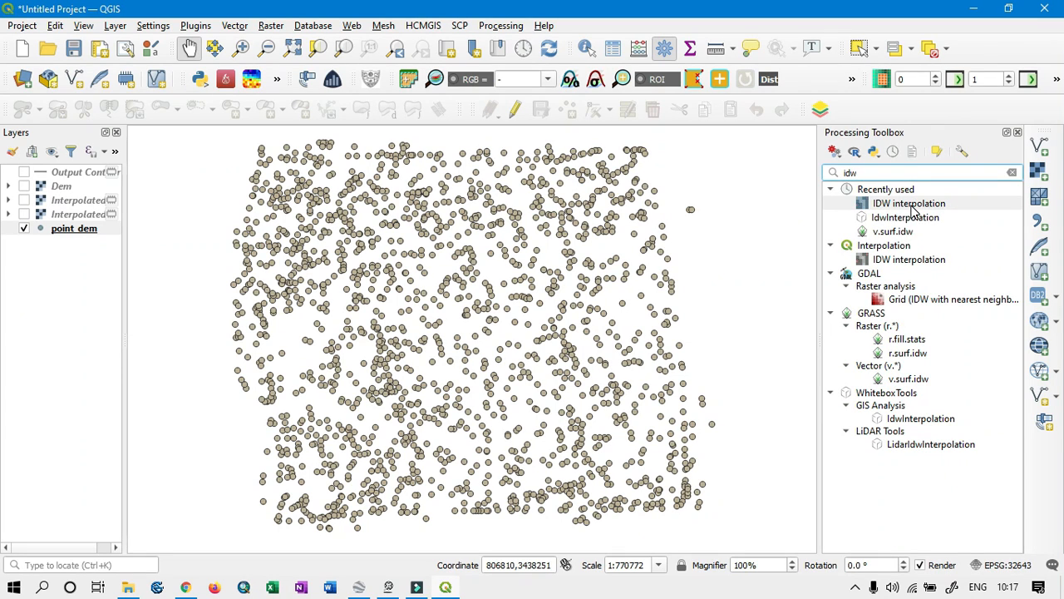
double_click(904, 261)
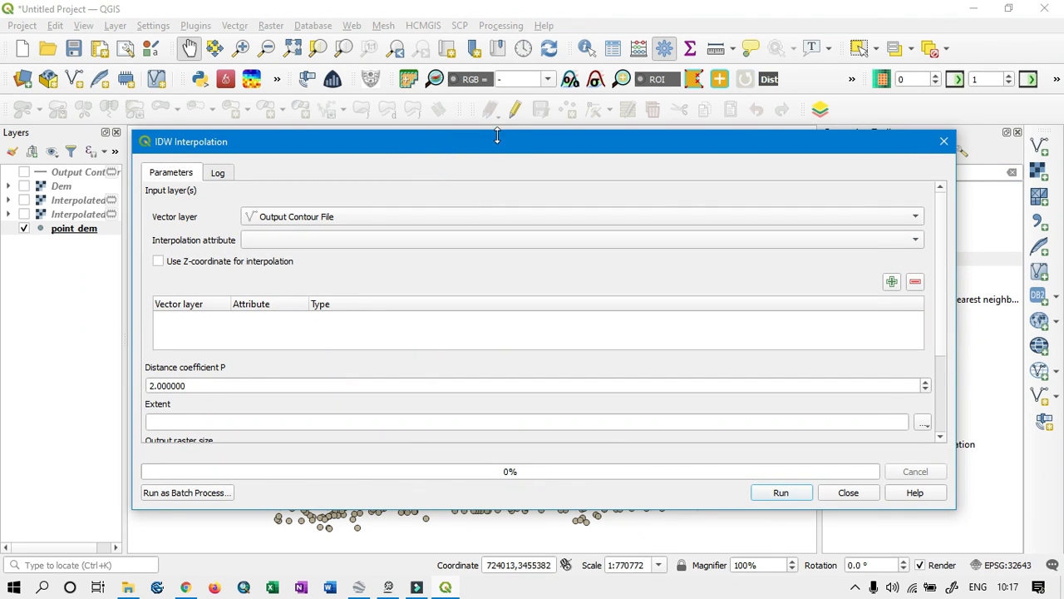
left_click_drag(490, 141, 507, 108)
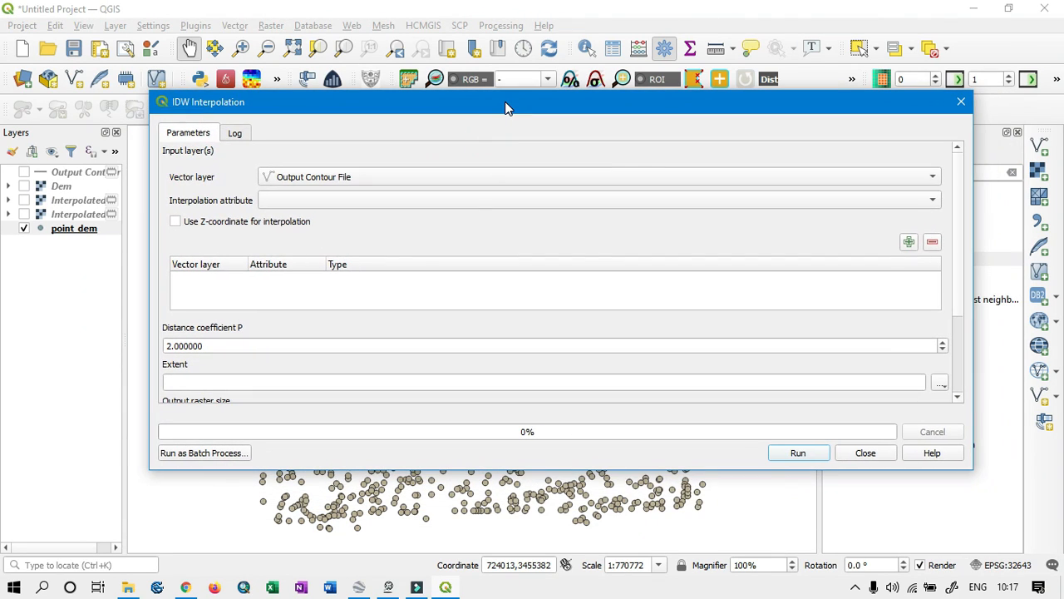
Step: Add the point_dem vector layer with ALT as the interpolation attribute to the input layers of the IDW interpolation
left_click(470, 178)
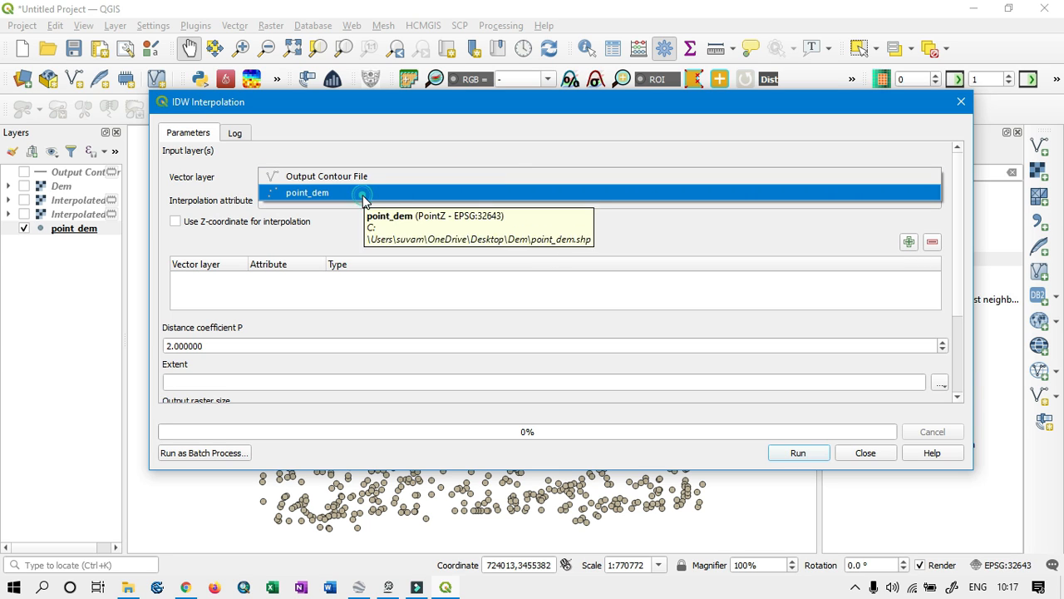
left_click(362, 196)
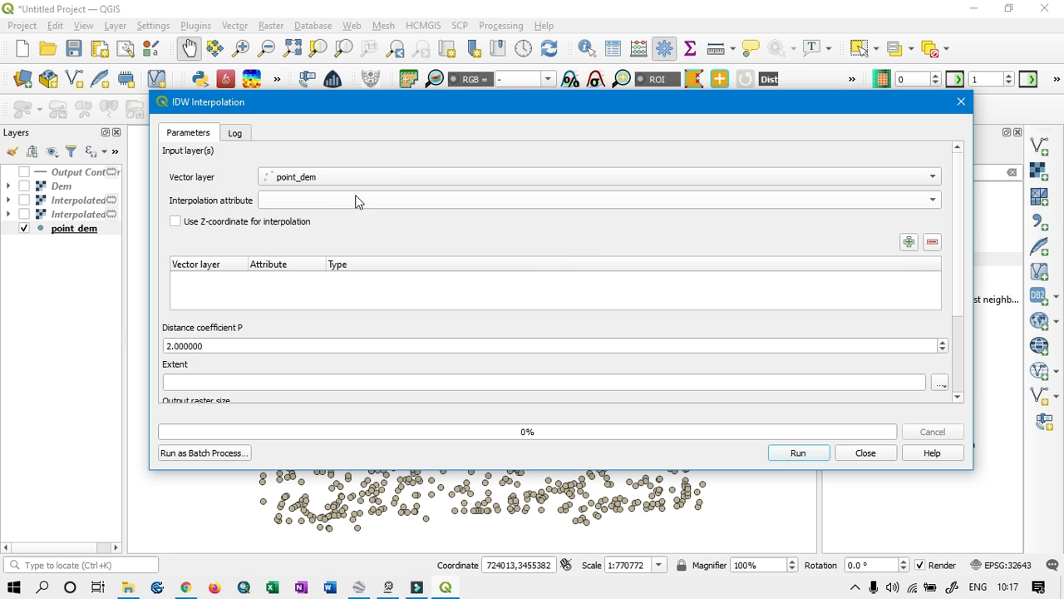
left_click(936, 200)
left_click(431, 250)
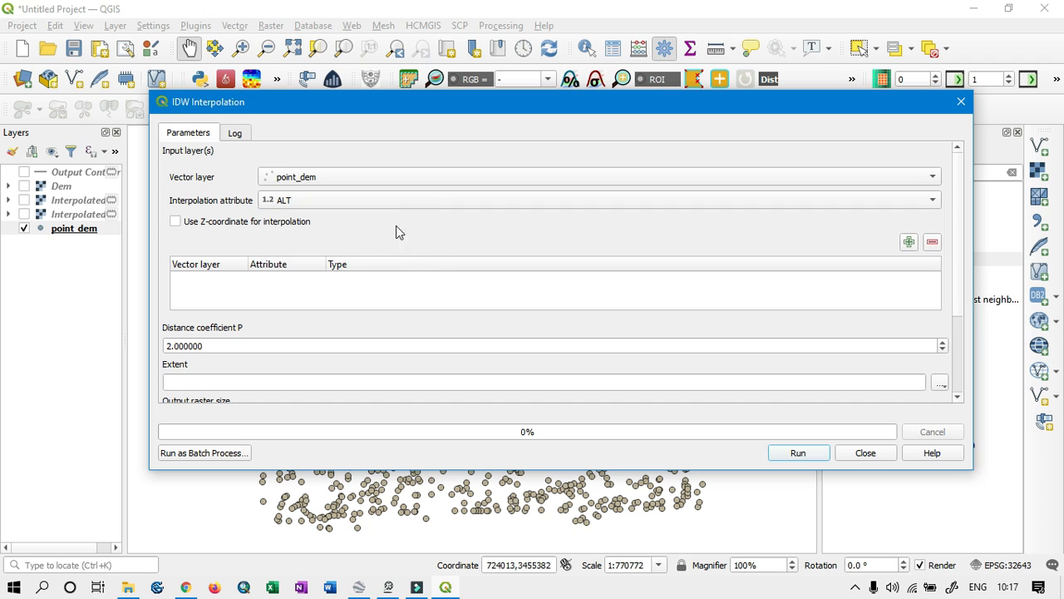
left_click_drag(475, 106, 469, 85)
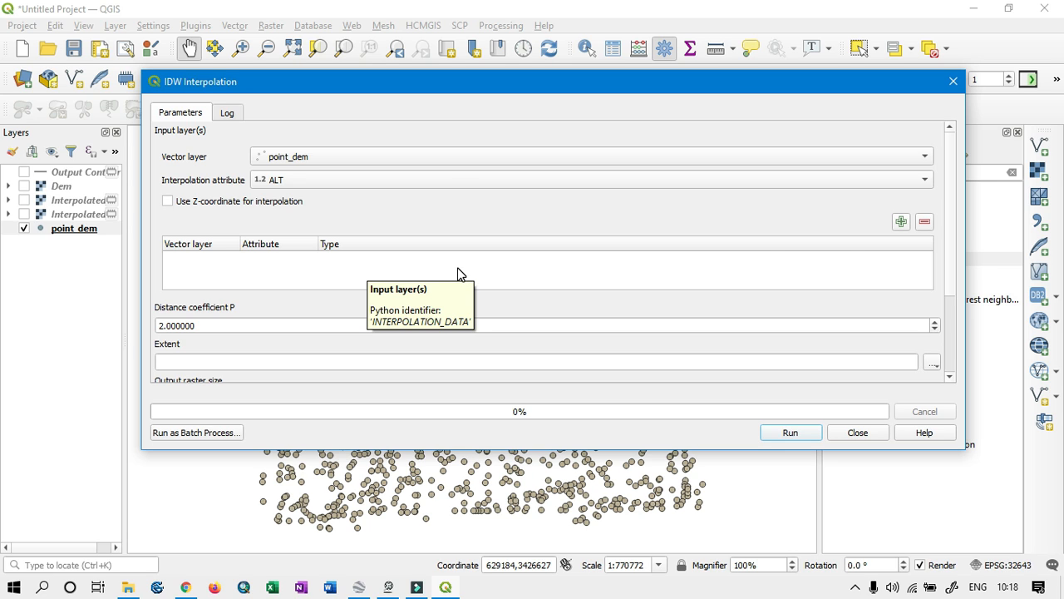
left_click(901, 221)
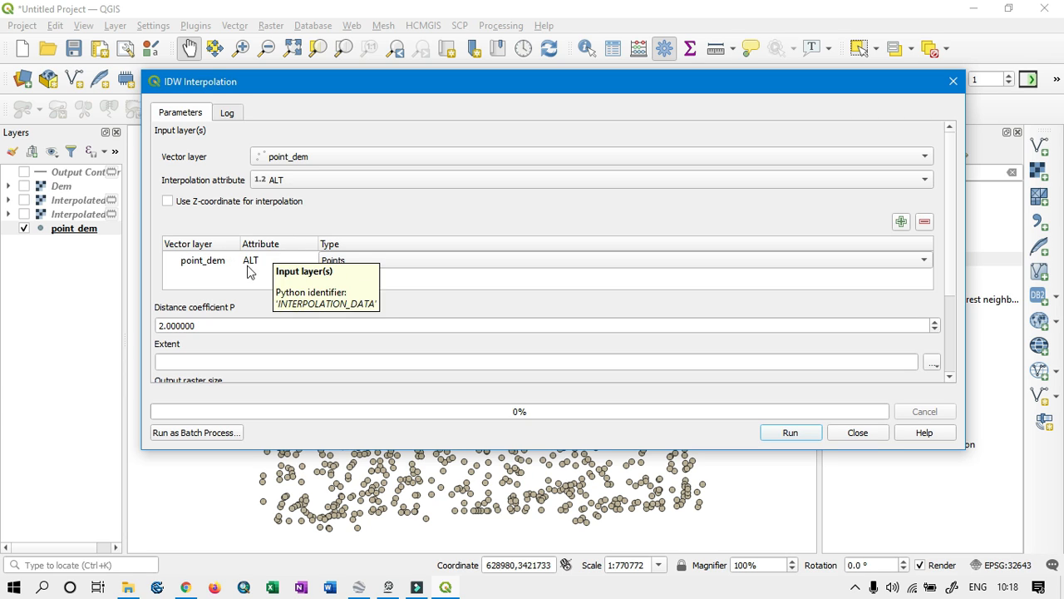
Step: Set the type of the point_dem input to Structure lines
left_click(366, 260)
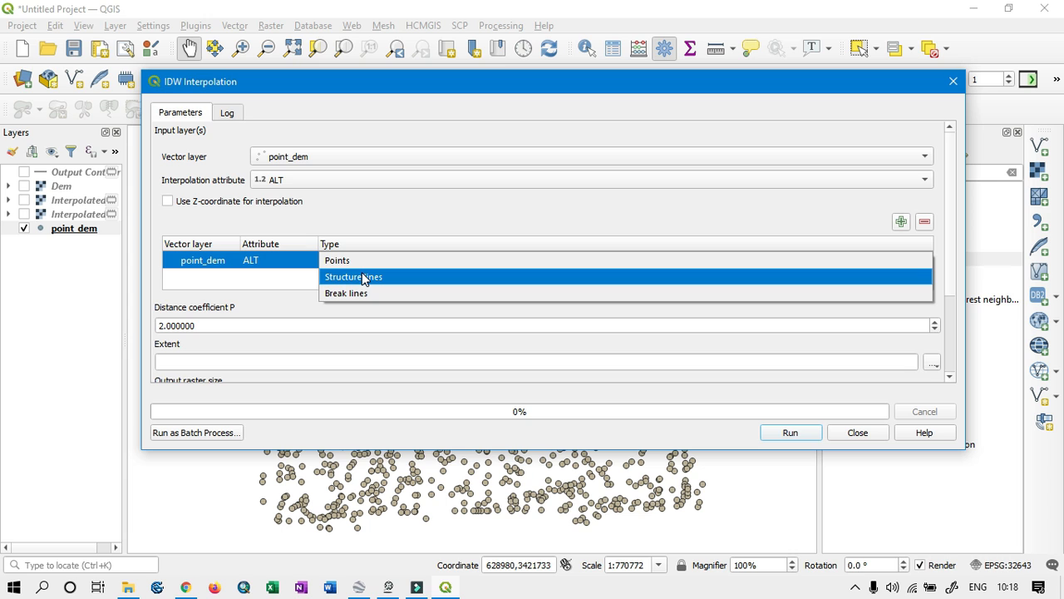
left_click(368, 278)
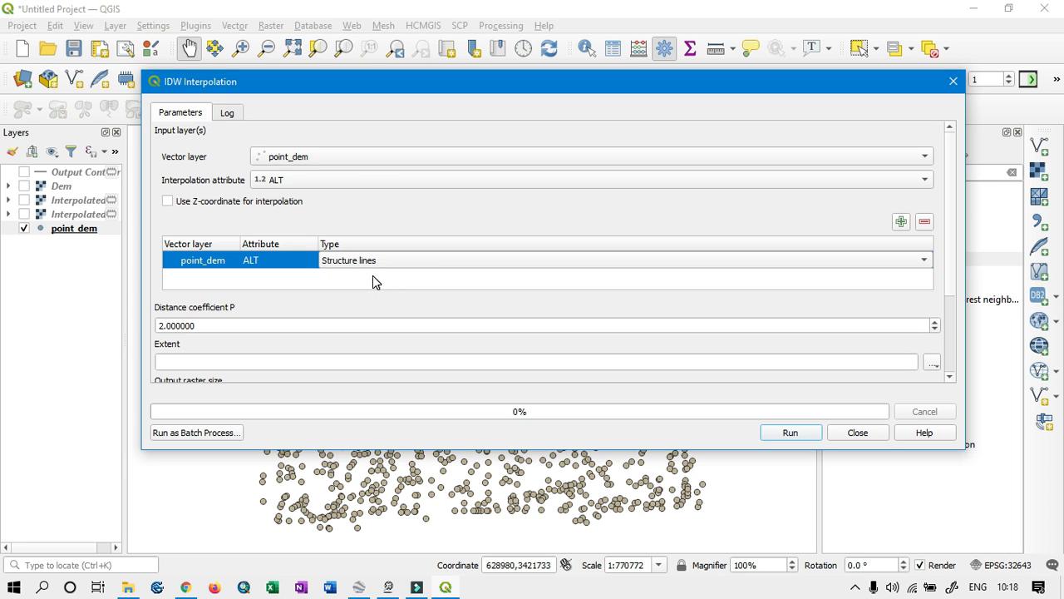
left_click_drag(497, 78, 482, 66)
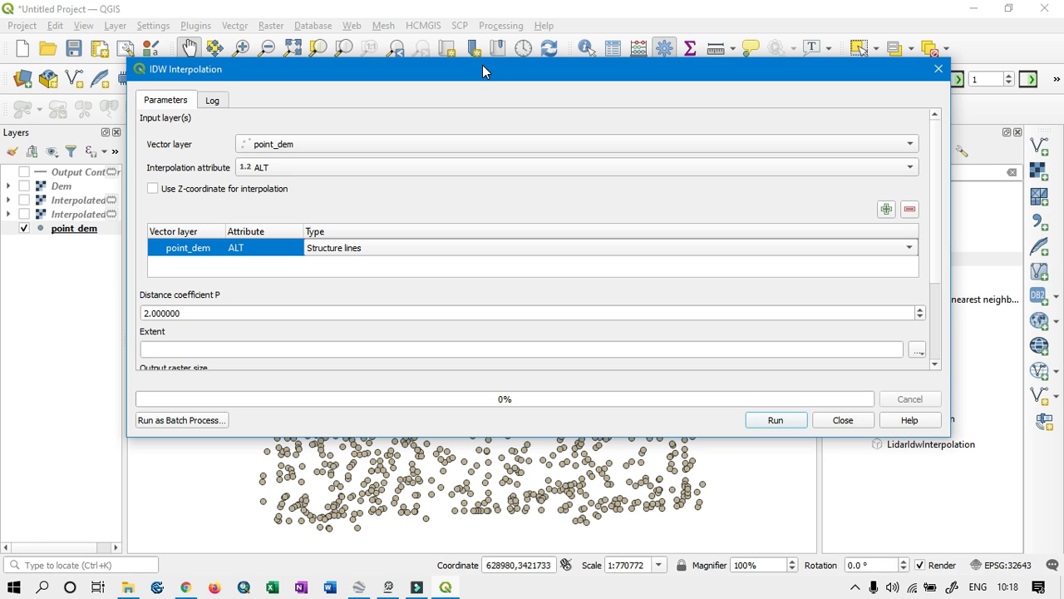
scroll(476, 316, "down", 1)
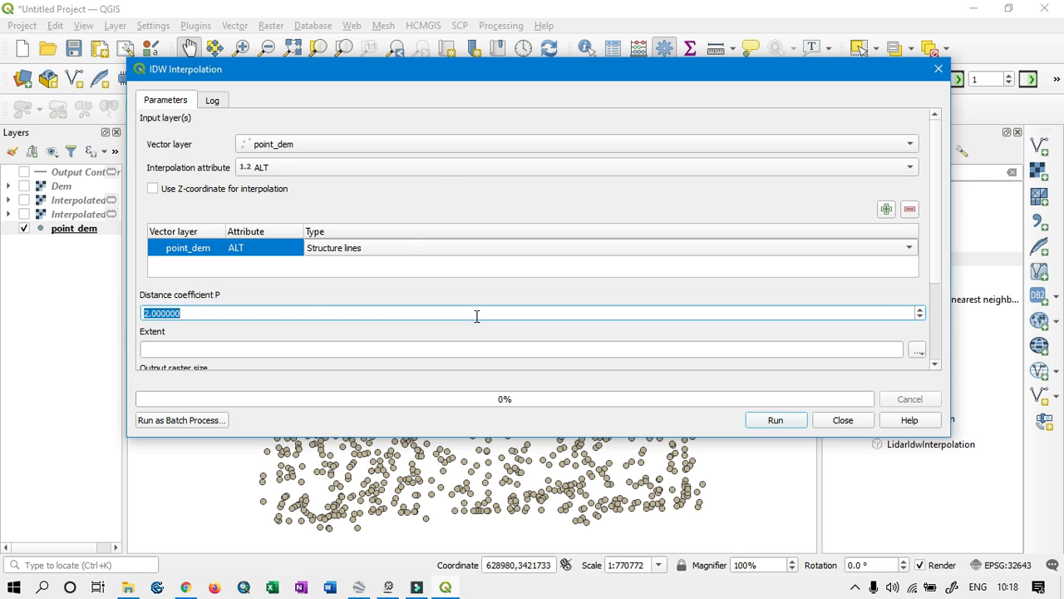
left_click(281, 313)
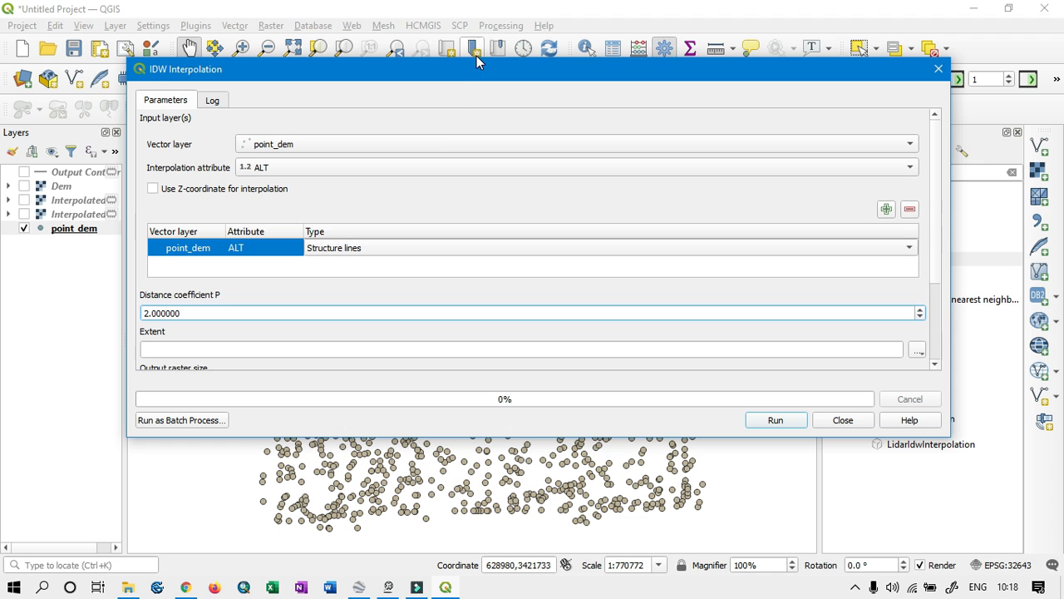
left_click_drag(486, 76, 495, 46)
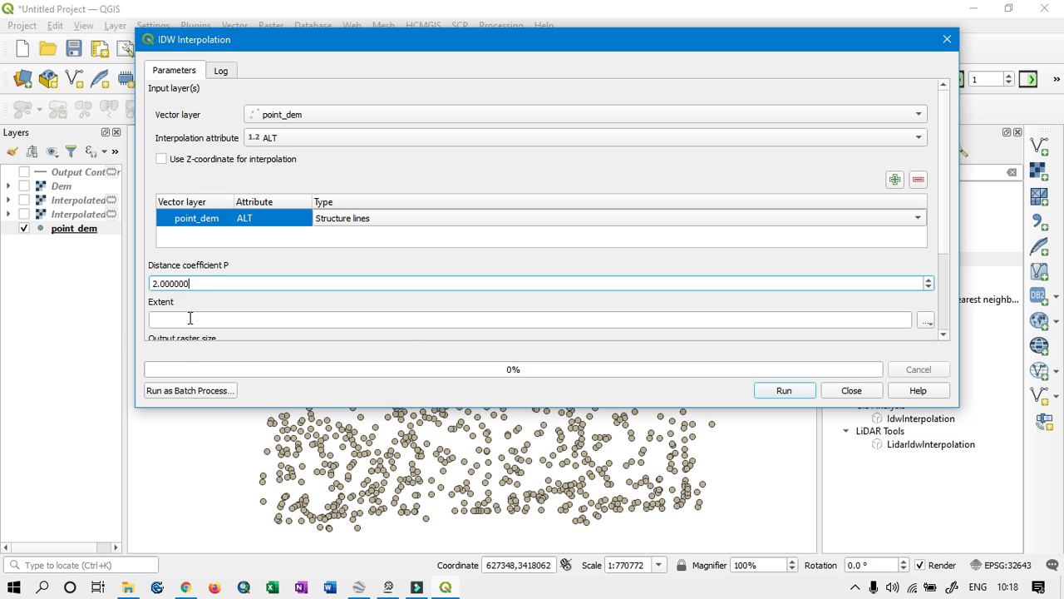
Step: Calculate the interpolation extent from the point_dem layer
left_click(927, 321)
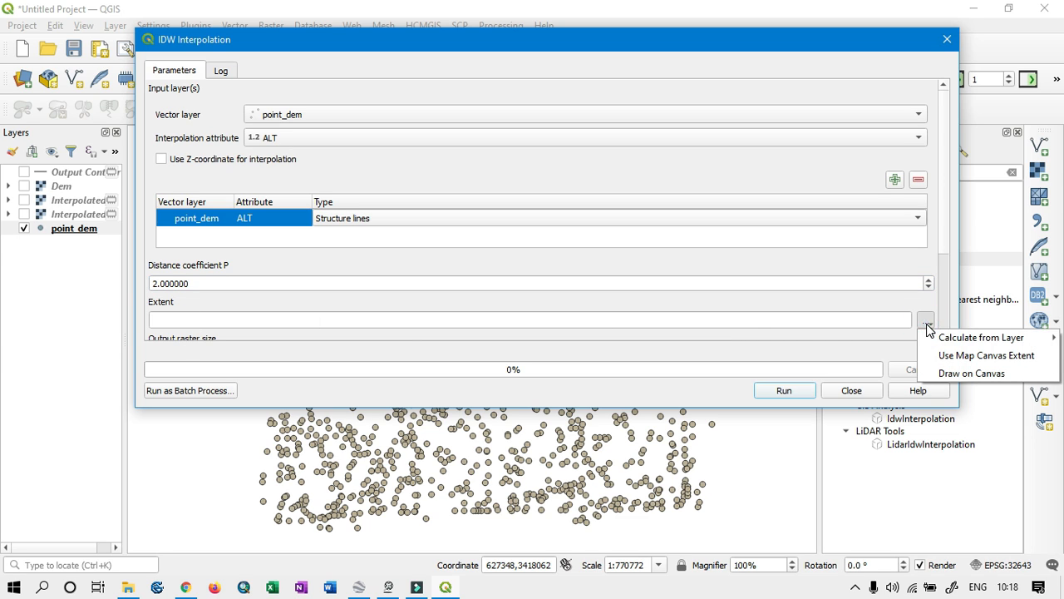
mouse_move(958, 346)
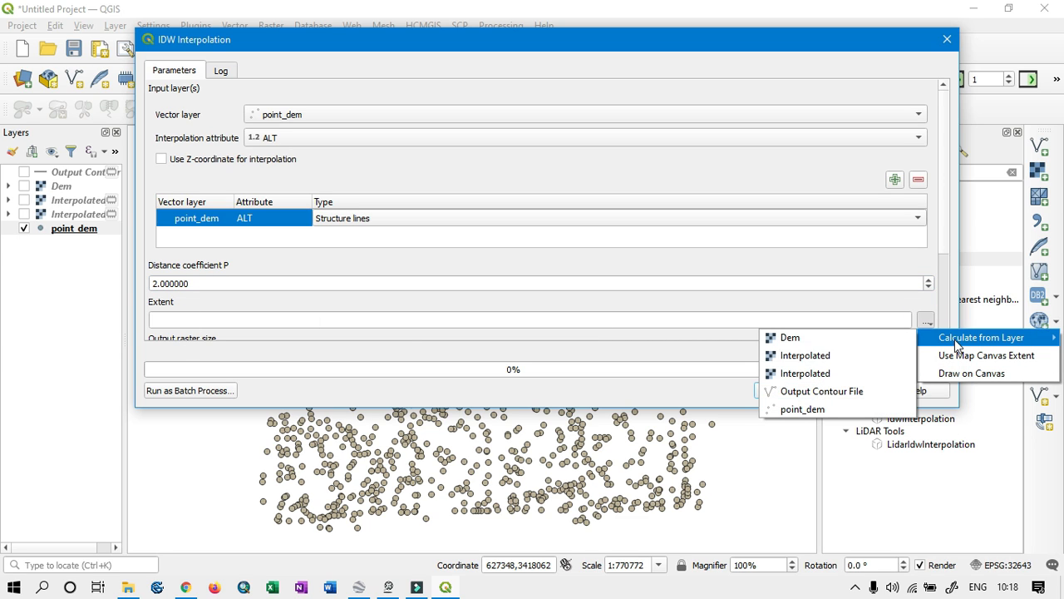
left_click(823, 409)
mouse_move(582, 46)
left_mouse_down()
mouse_move(620, 39)
mouse_move(574, 39)
left_mouse_up()
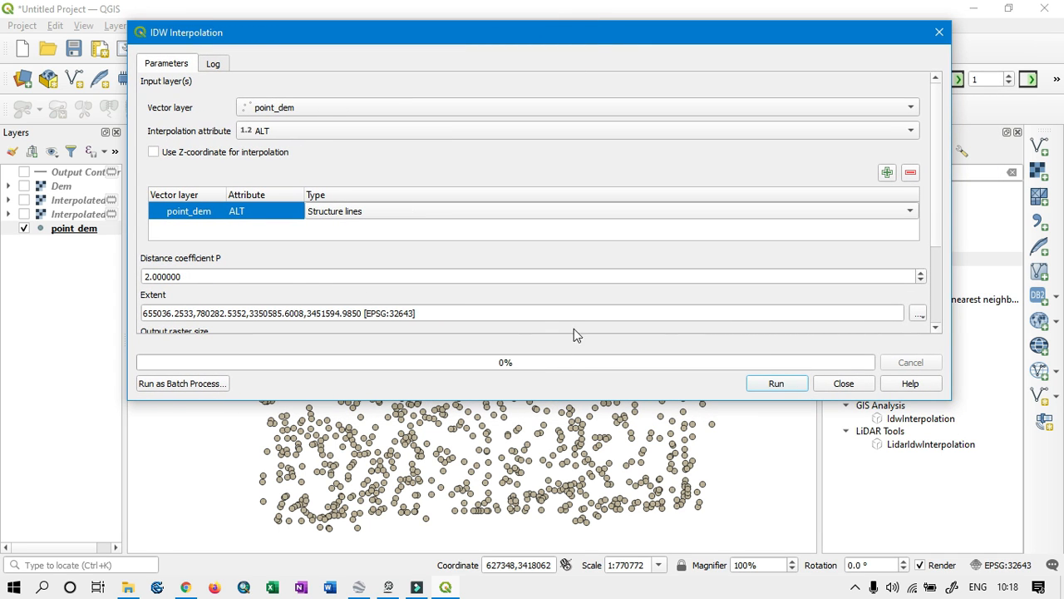
Step: Set the output raster's pixel size to 1000 in X and Y and run the interpolation to a temporary file
left_click_drag(940, 223, 940, 293)
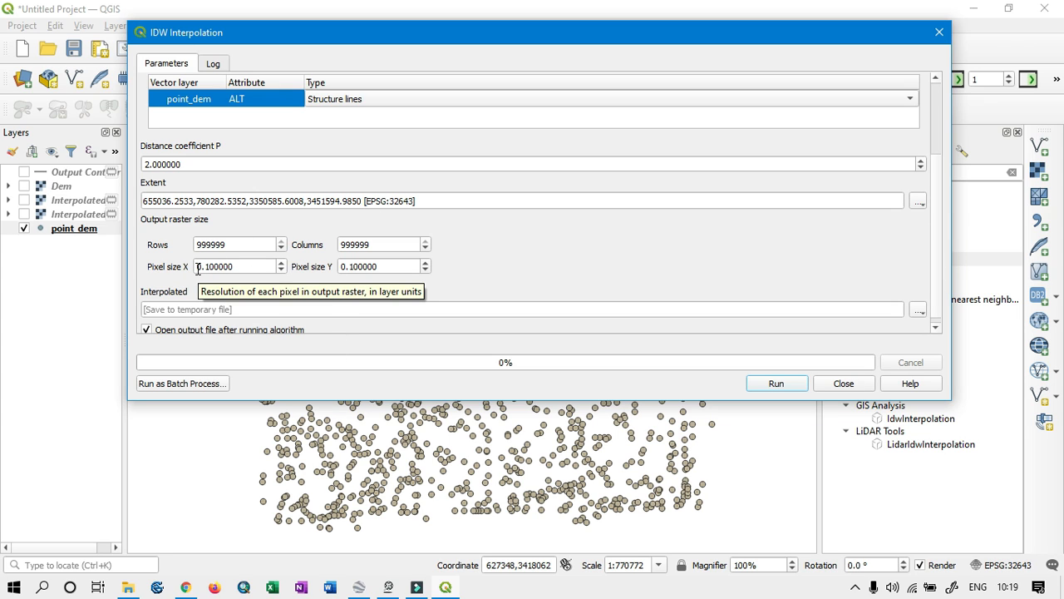
left_click_drag(198, 268, 251, 266)
left_click(256, 265)
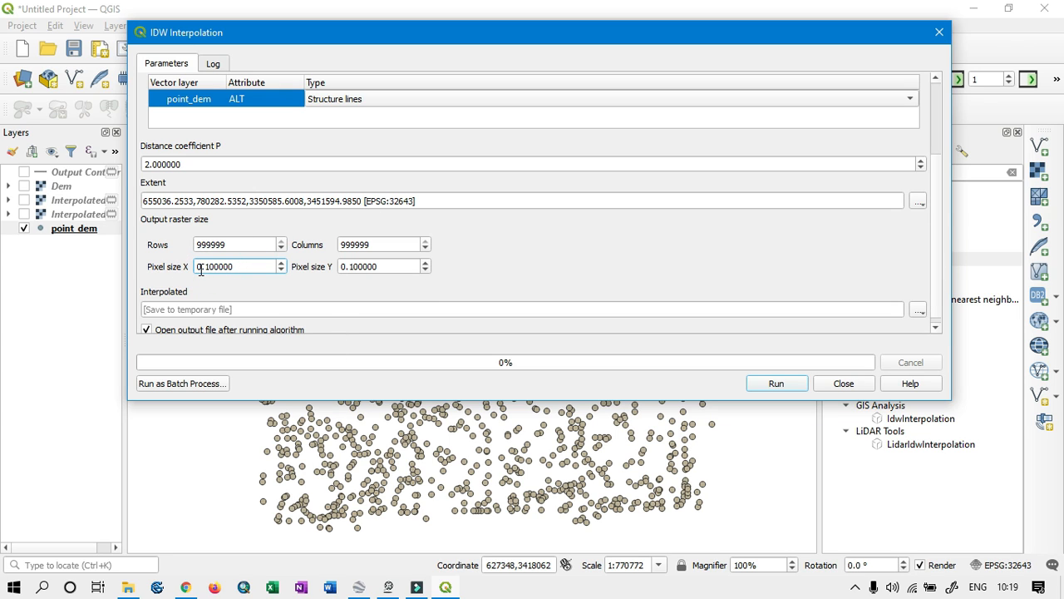
left_click_drag(197, 269, 255, 268)
type("1000")
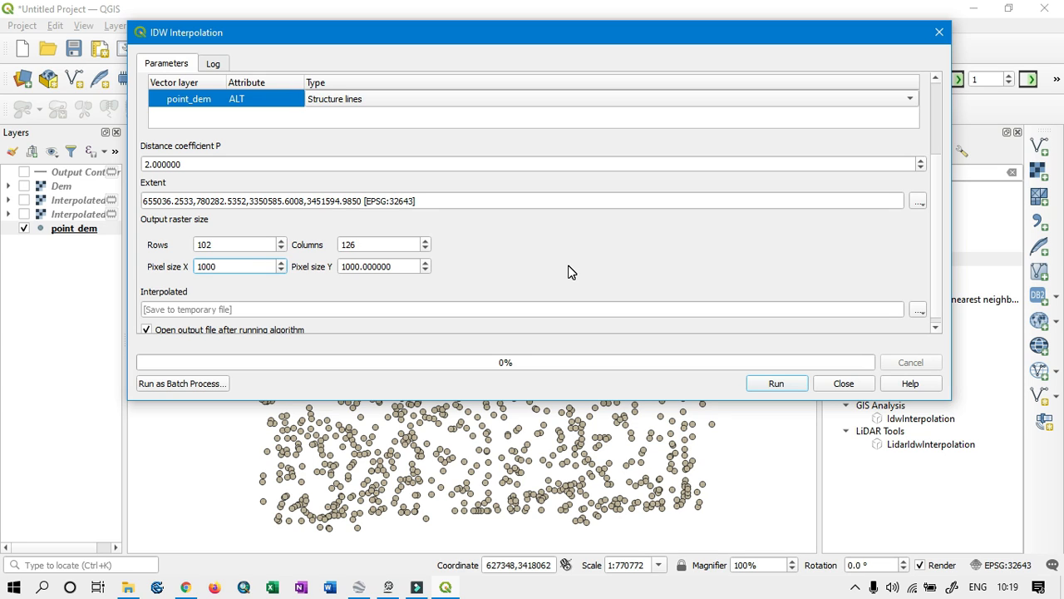
left_click(780, 384)
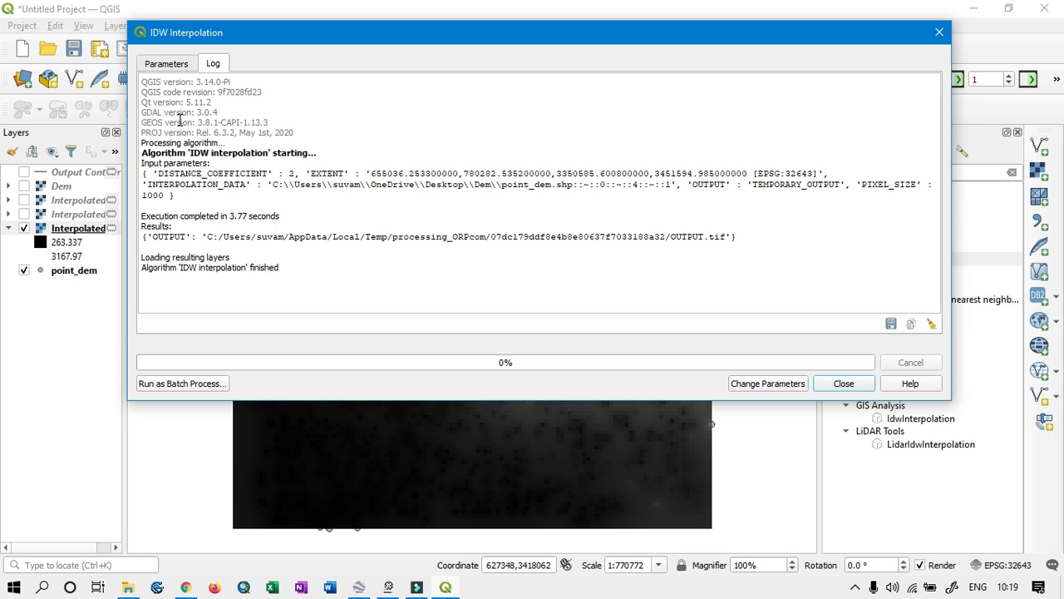
Step: Review the output pixel size in the interpolation parameters, then close the dialog to inspect the interpolated raster on the map
left_click(168, 65)
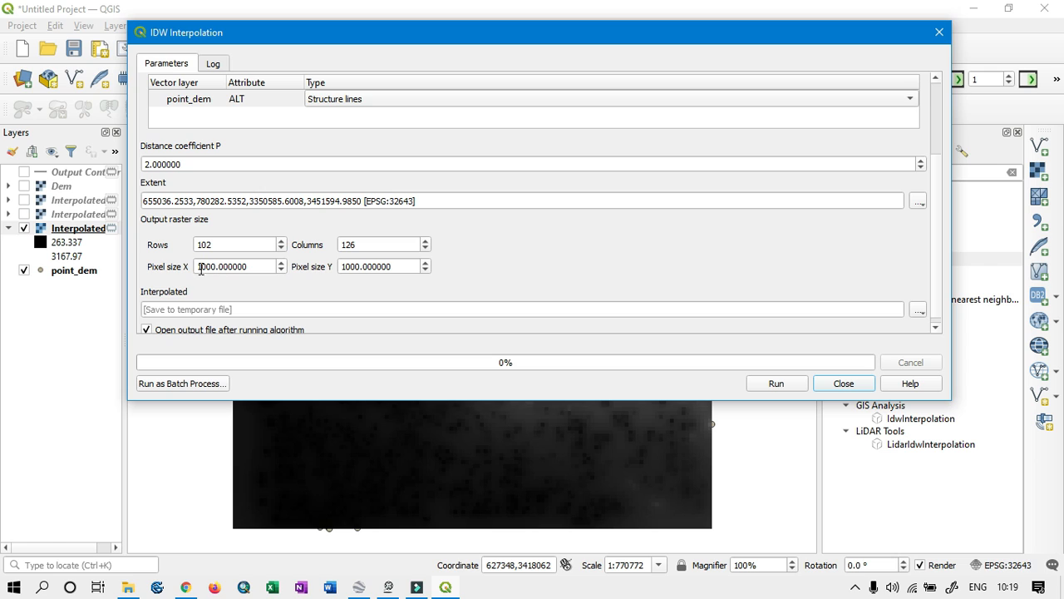
left_click_drag(198, 267, 222, 270)
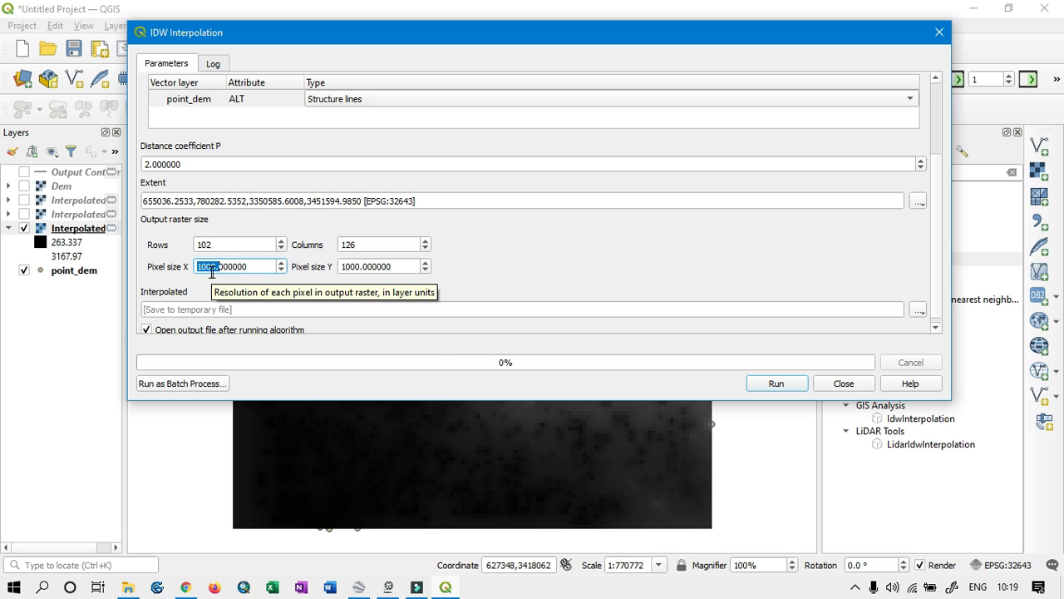
left_click(941, 243)
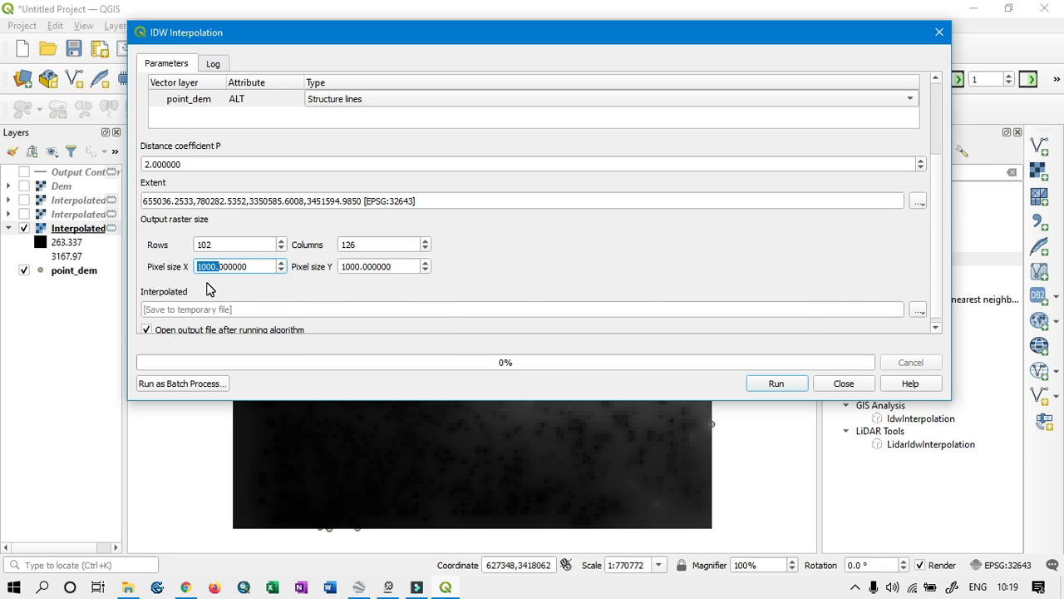
left_click(204, 265)
left_click(939, 33)
scroll(542, 287, "up", 1)
scroll(542, 286, "down", 1)
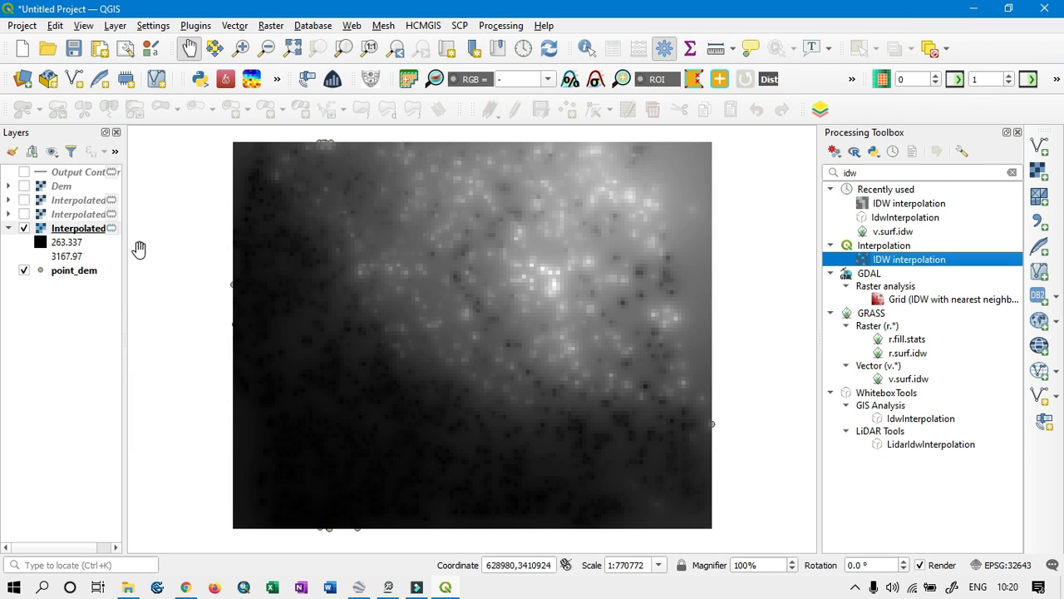
Step: Hide the newly interpolated raster and show the coloured Dem layer on the map
left_click(24, 229)
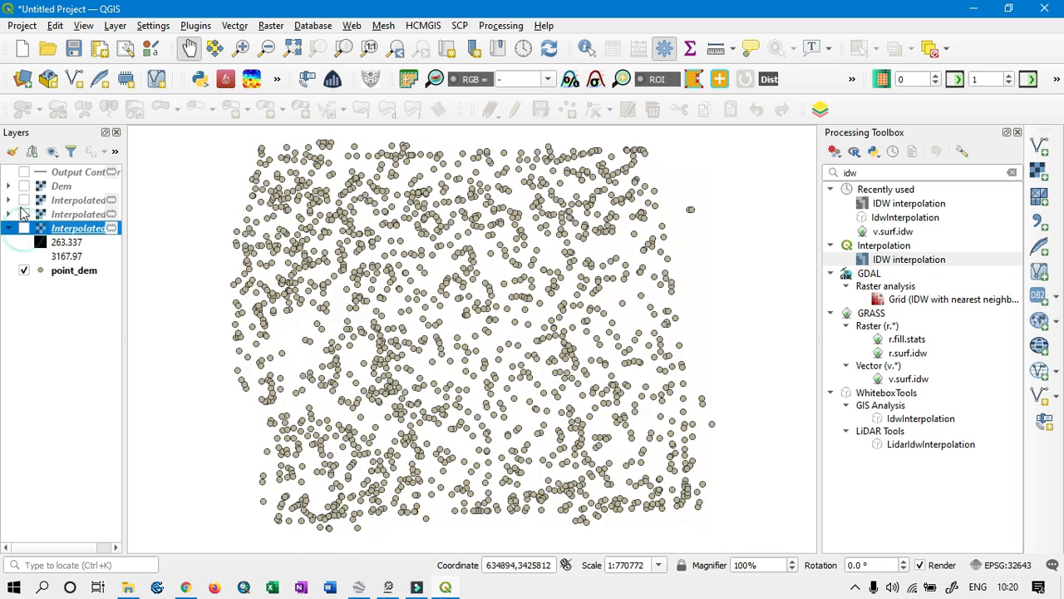
left_click(24, 186)
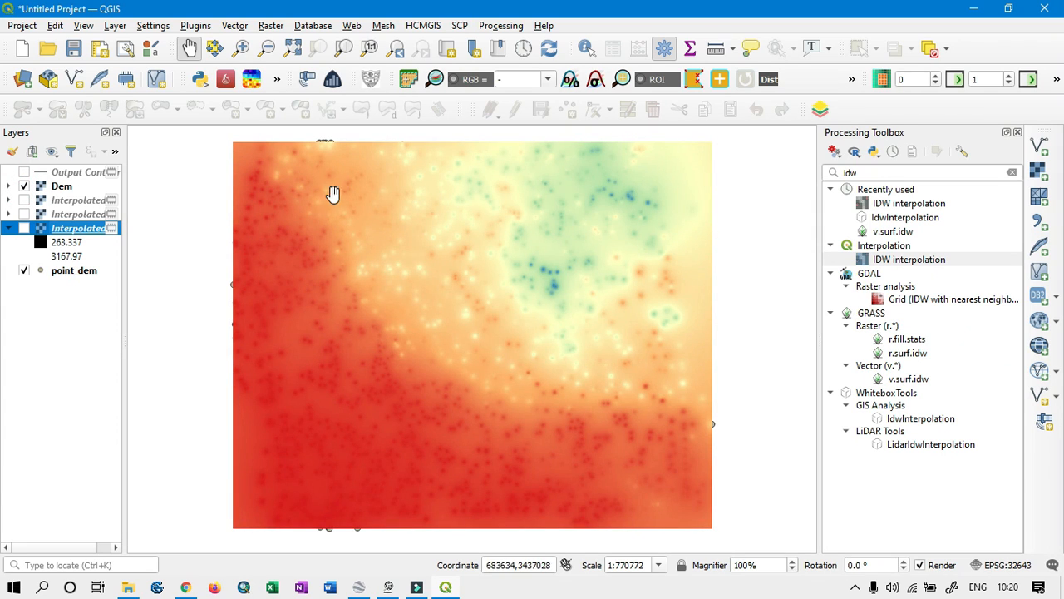
left_click_drag(599, 329, 618, 330)
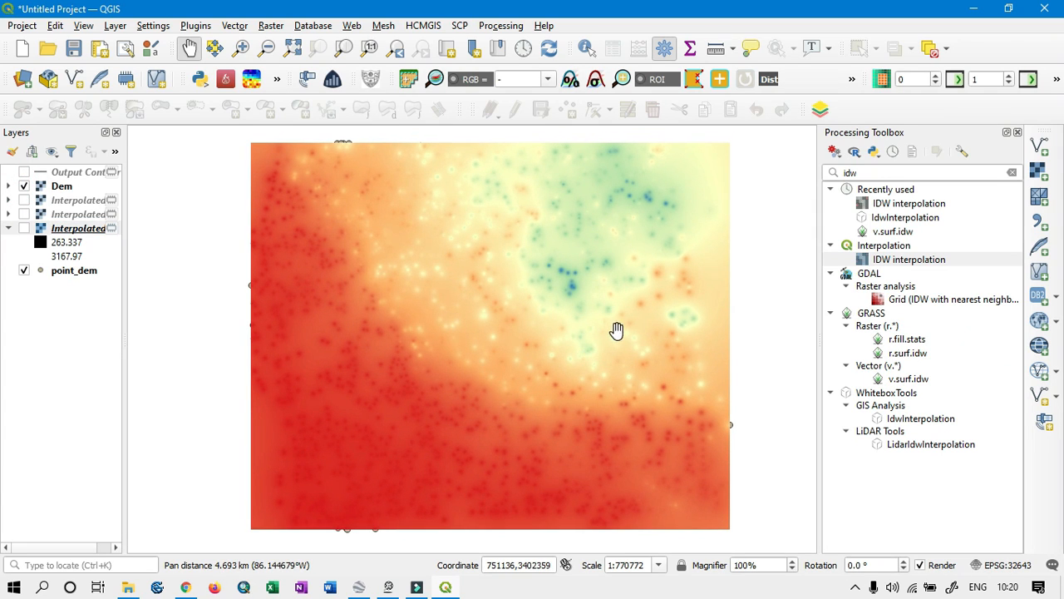
Step: Check the Dem layer's legend classes, then hide the layer from the map
left_click(8, 187)
left_click(8, 187)
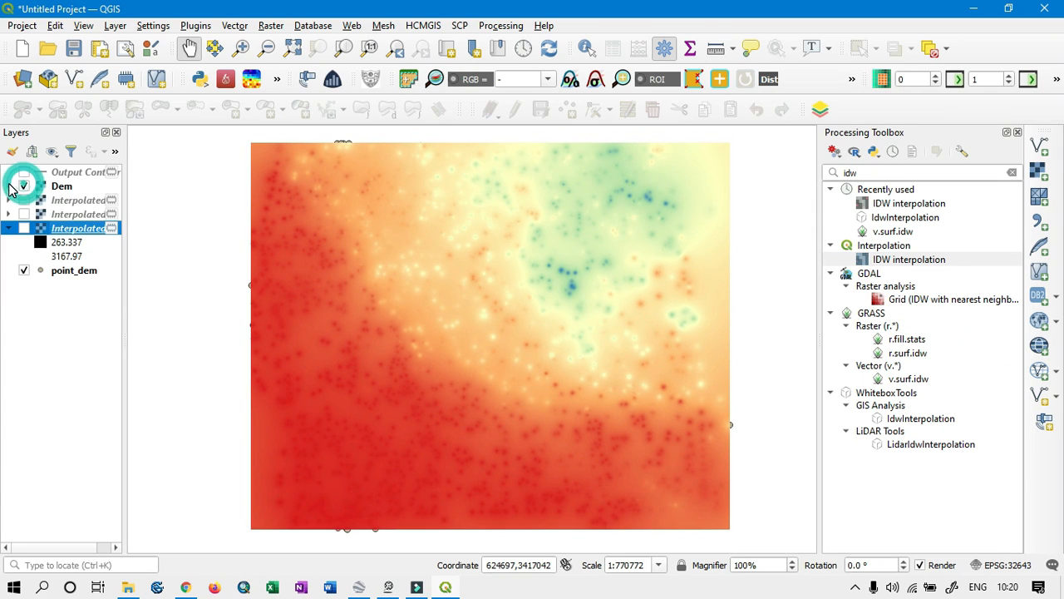
left_click(8, 187)
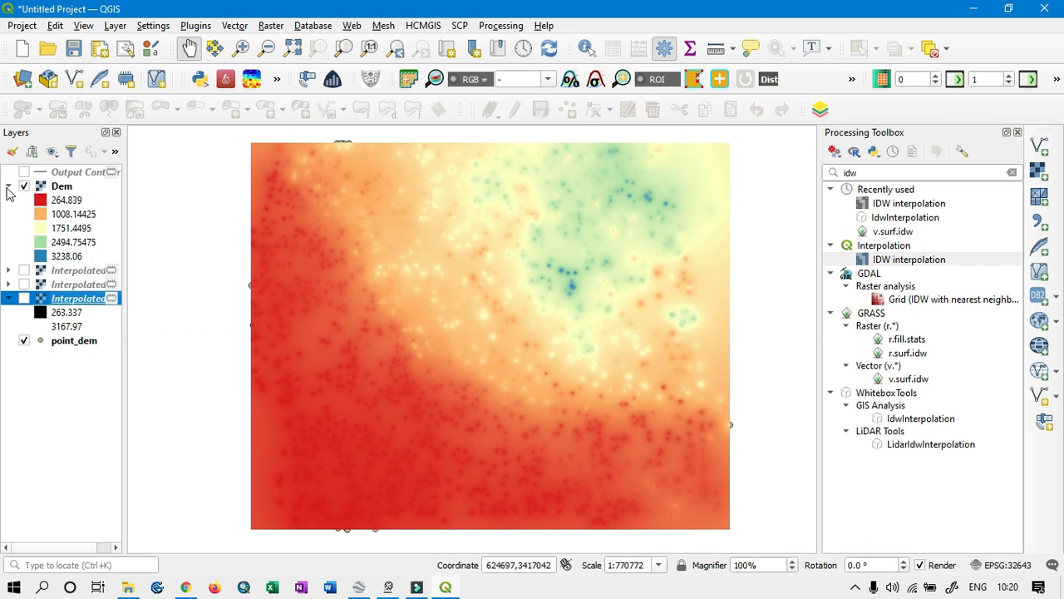
left_click(7, 186)
left_click(25, 186)
Step: Export the lowest interpolated raster as the GeoTIFF Dem_1000m in the Desktop Dem folder, using EPSG:32643, and add it to the map
left_click(54, 230)
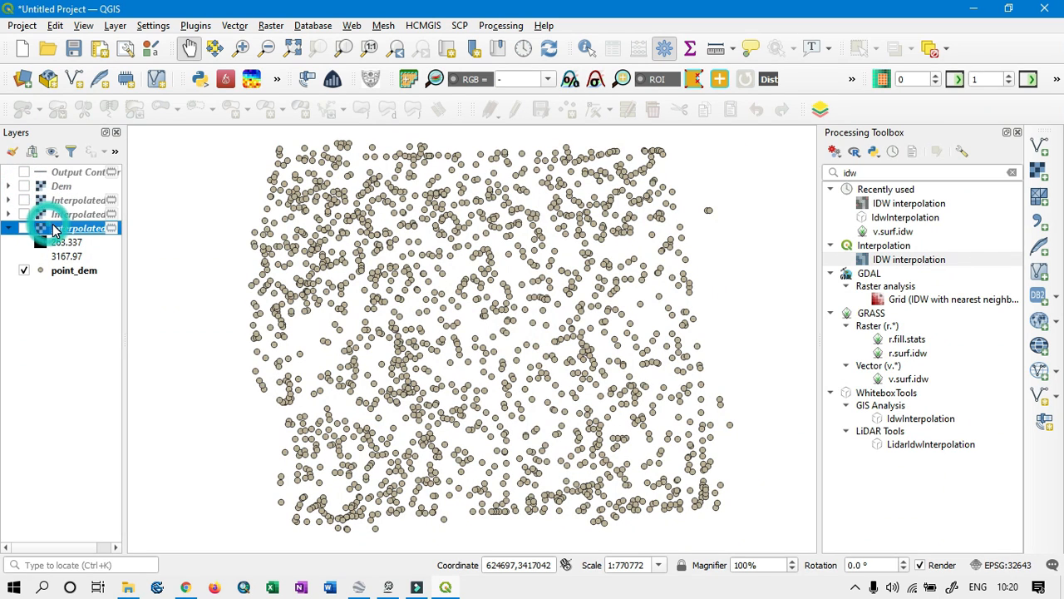
right_click(54, 230)
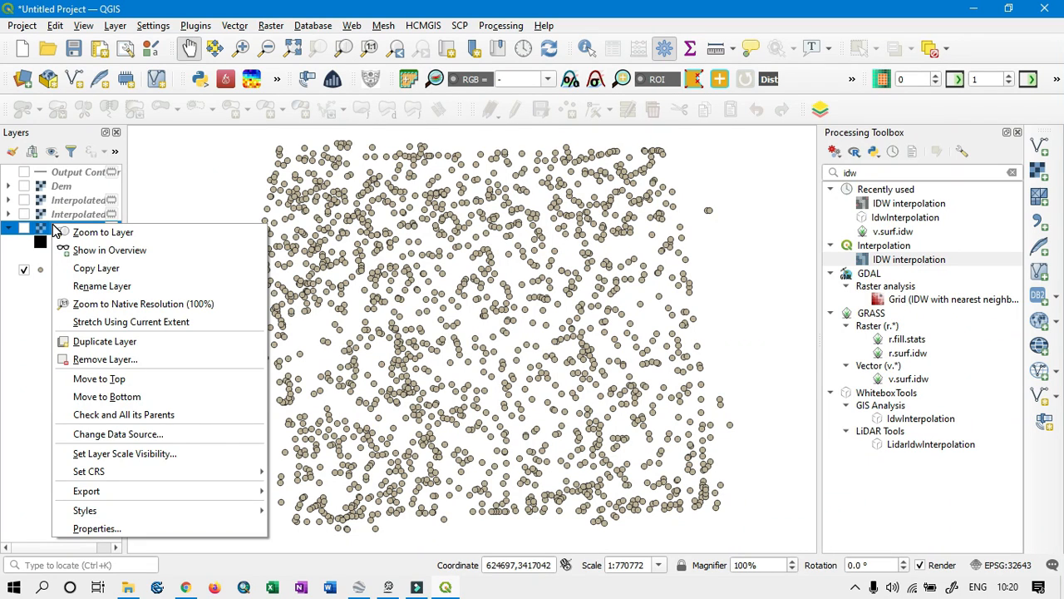
mouse_move(147, 491)
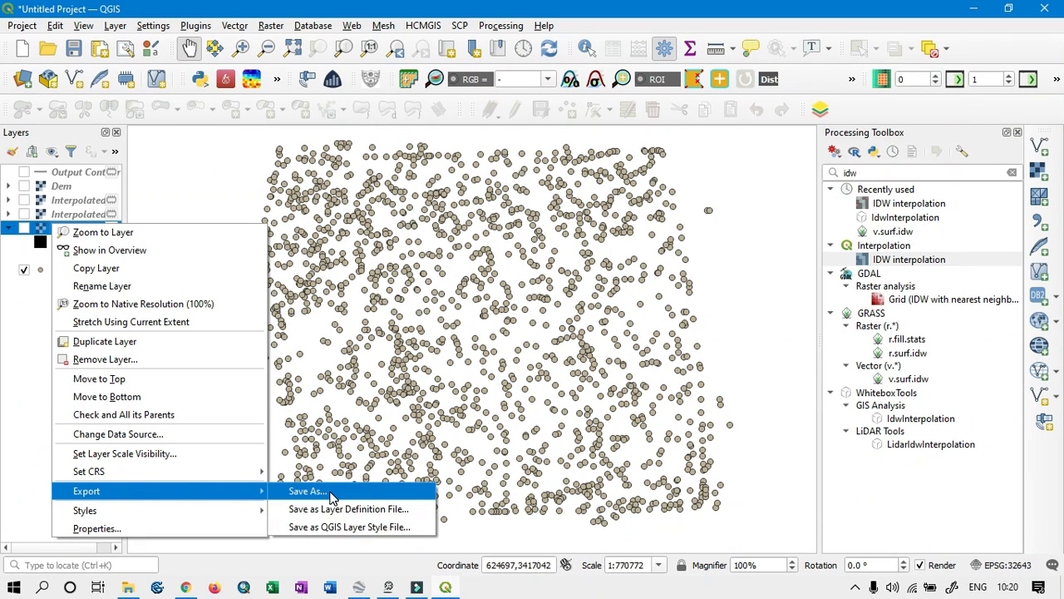
left_click(372, 492)
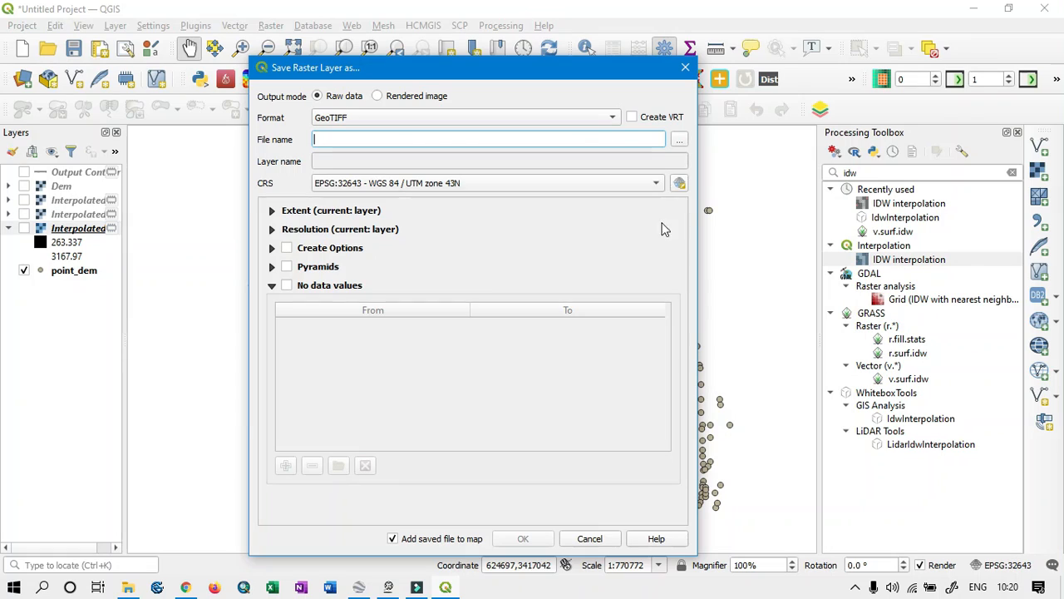
left_click(680, 141)
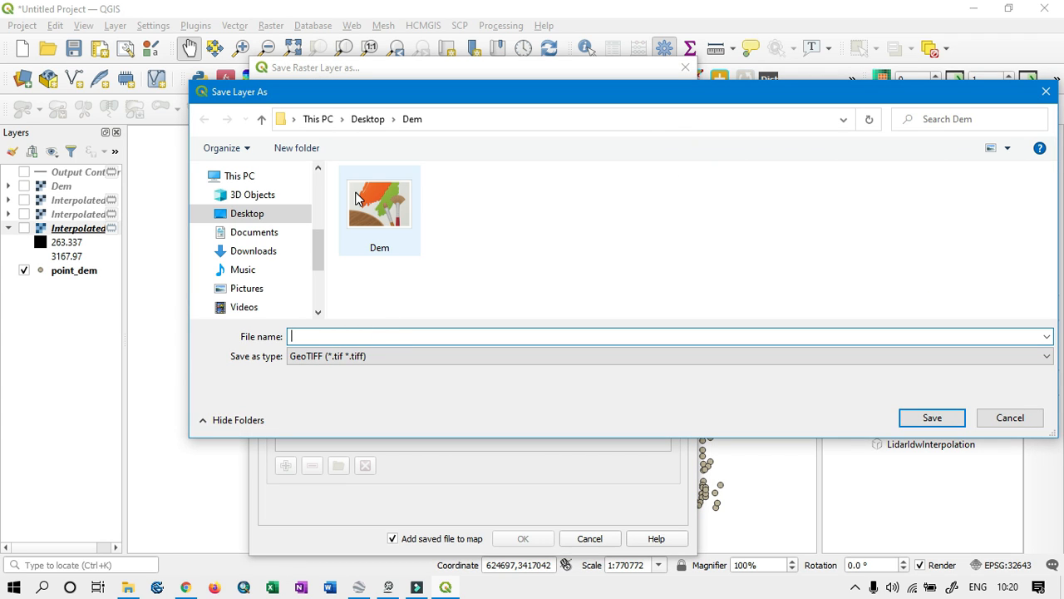
left_click(380, 217)
left_click(349, 333)
left_click(349, 333)
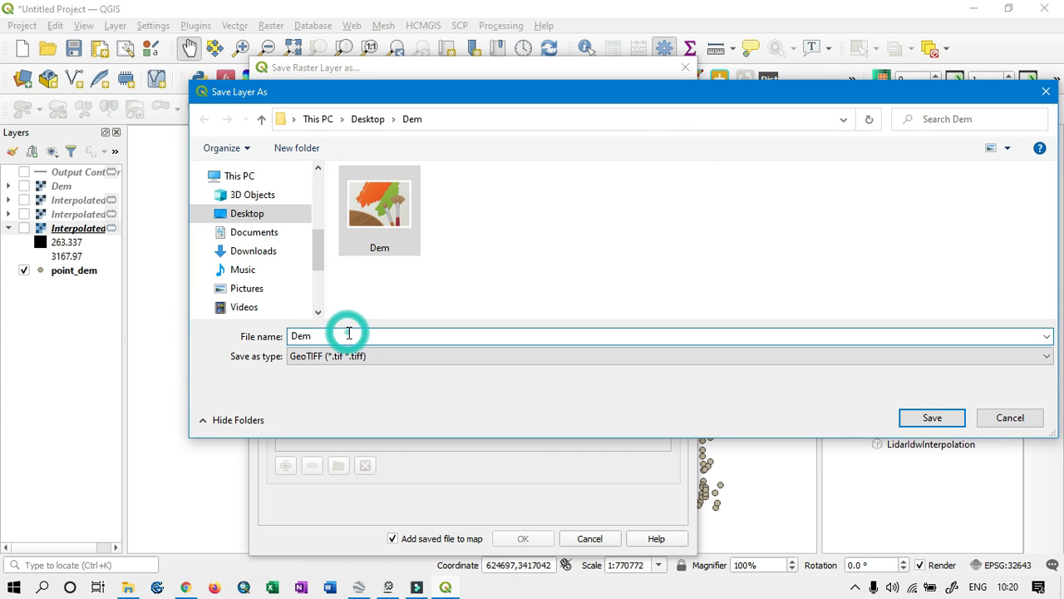
type("_100")
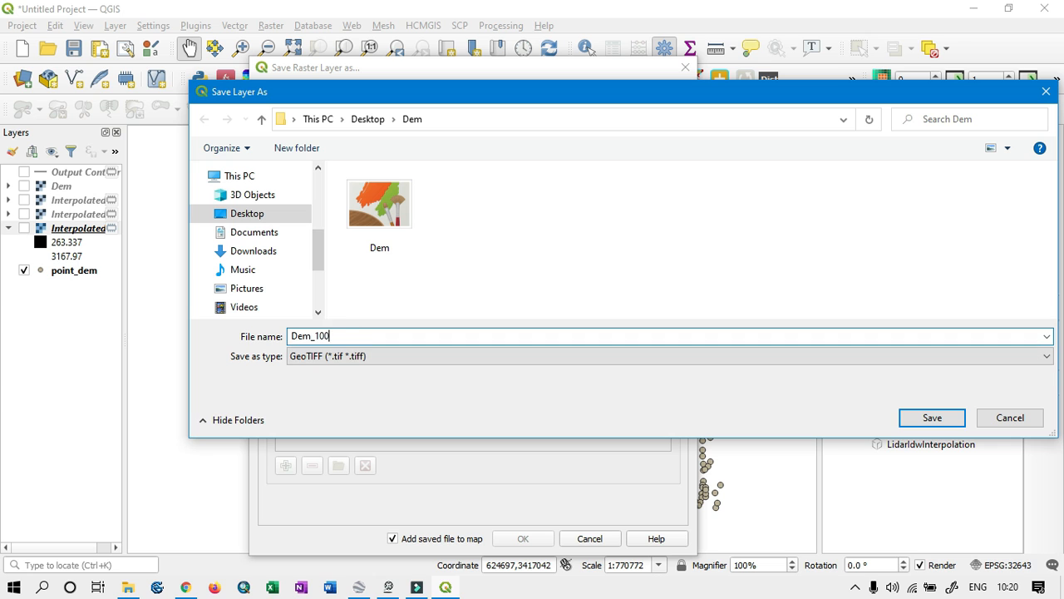
key("Return")
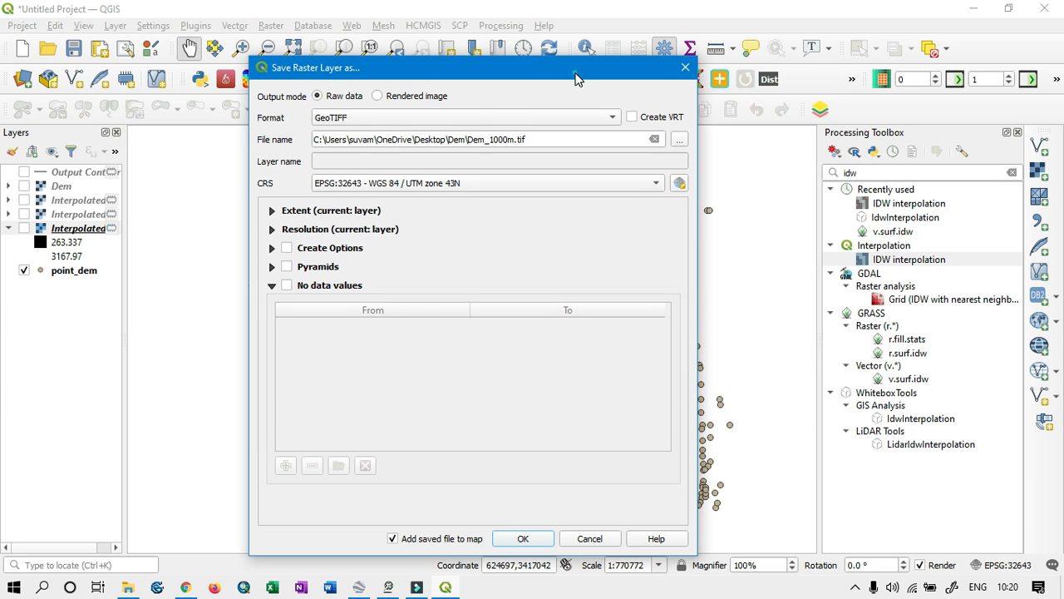
left_click_drag(577, 72, 563, 34)
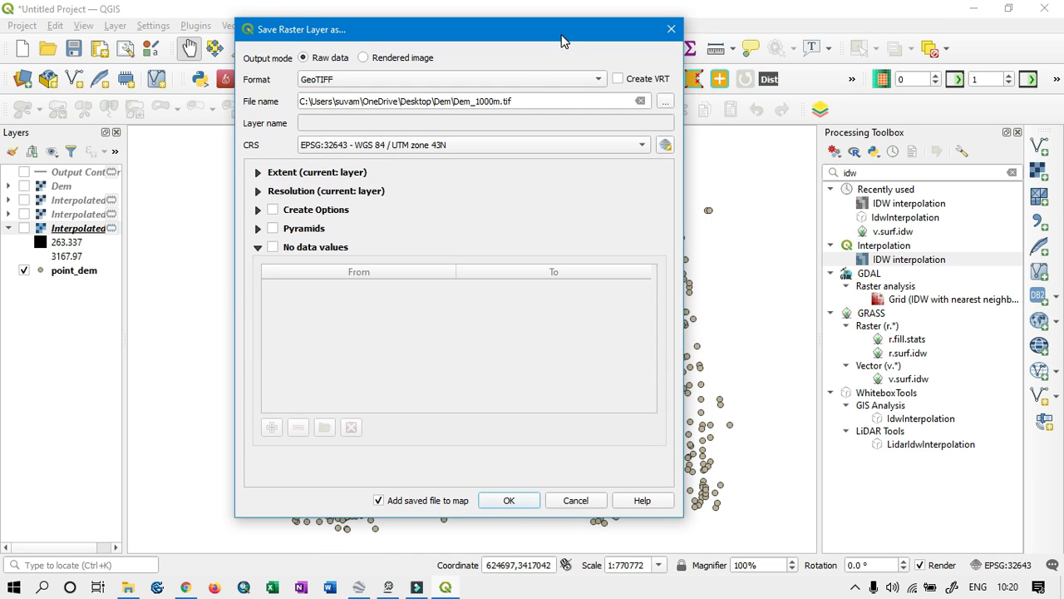
left_click(507, 502)
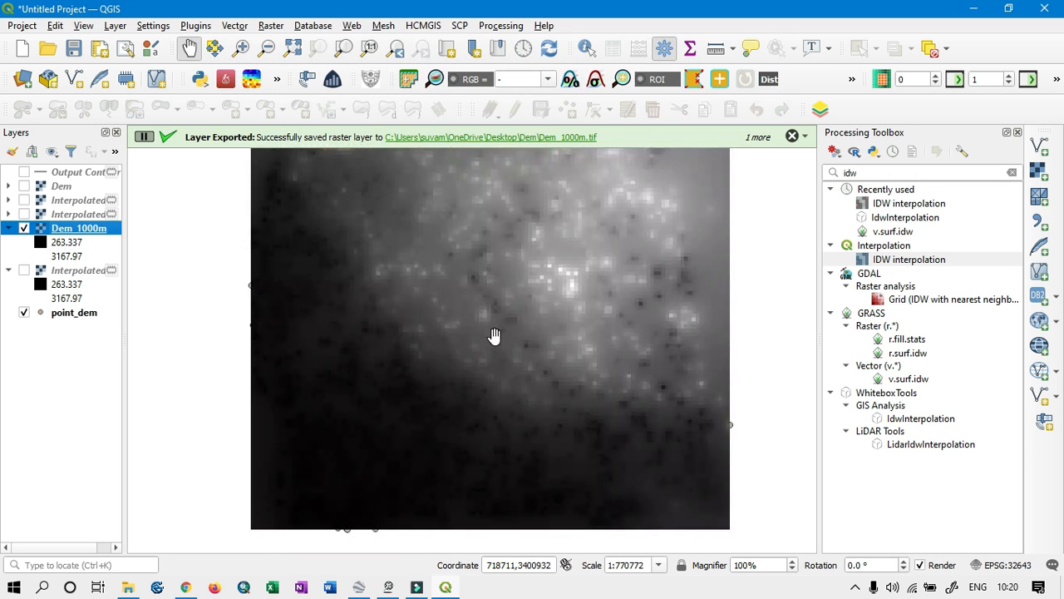
Step: Remove the temporary interpolated layer directly below Dem_1000m from the project
left_click(89, 275)
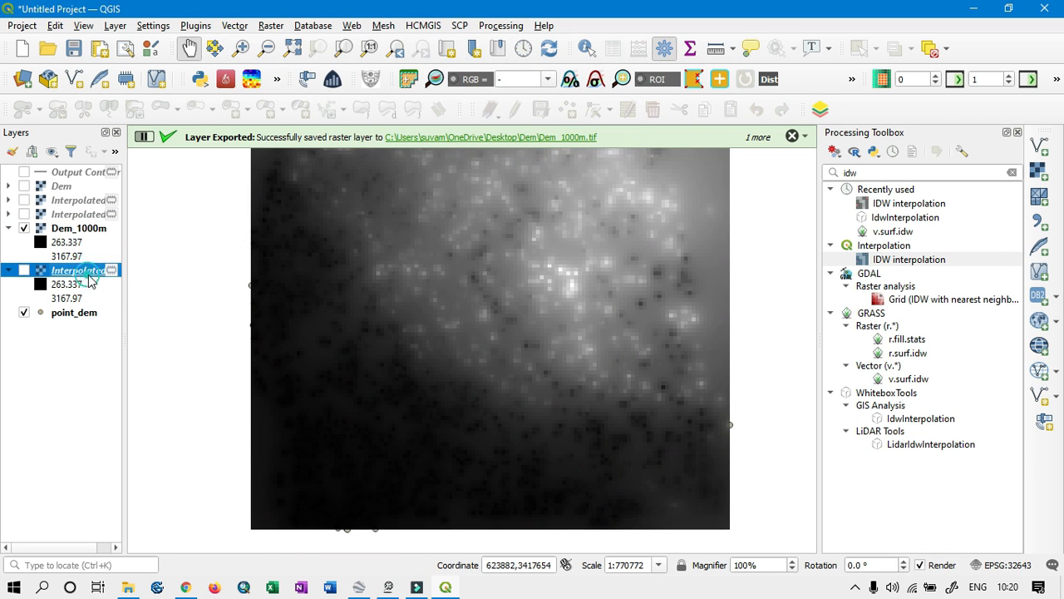
right_click(90, 279)
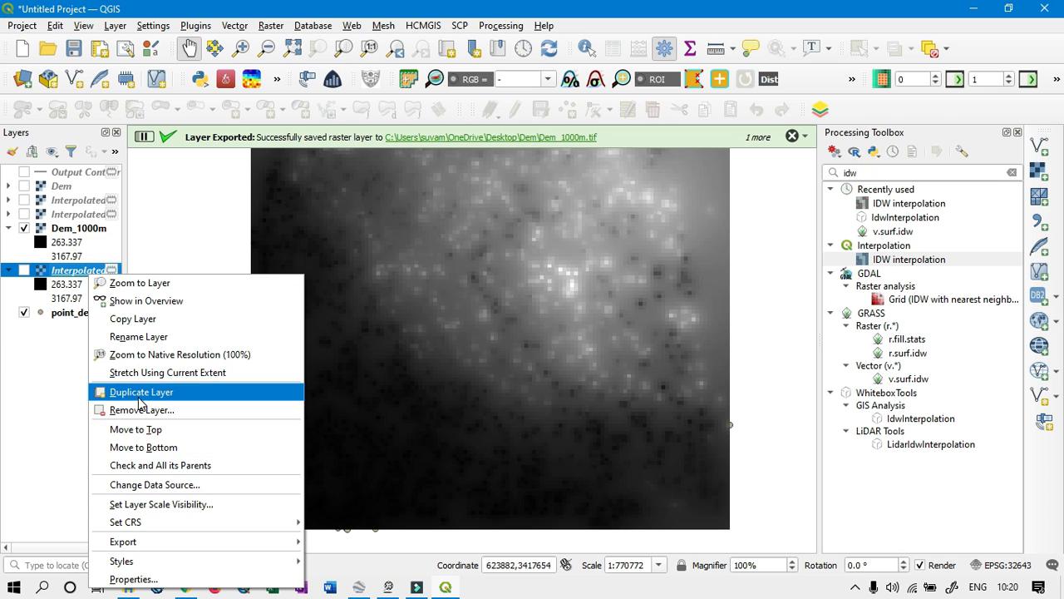
left_click(150, 410)
left_click(527, 311)
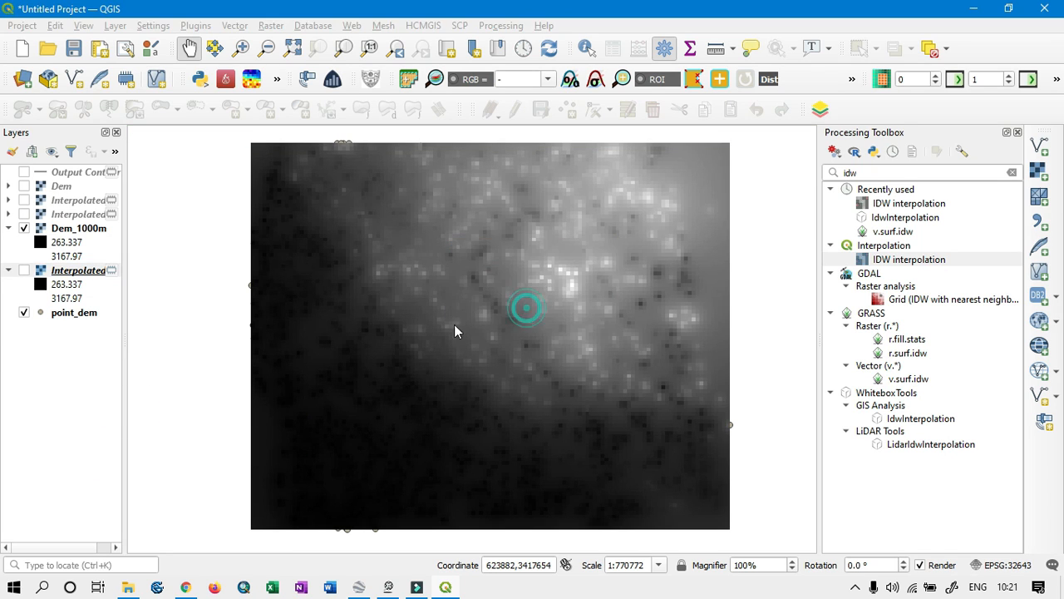
Step: Set the Dem_1000m layer's render type to Singleband pseudocolor in its symbology
right_click(83, 231)
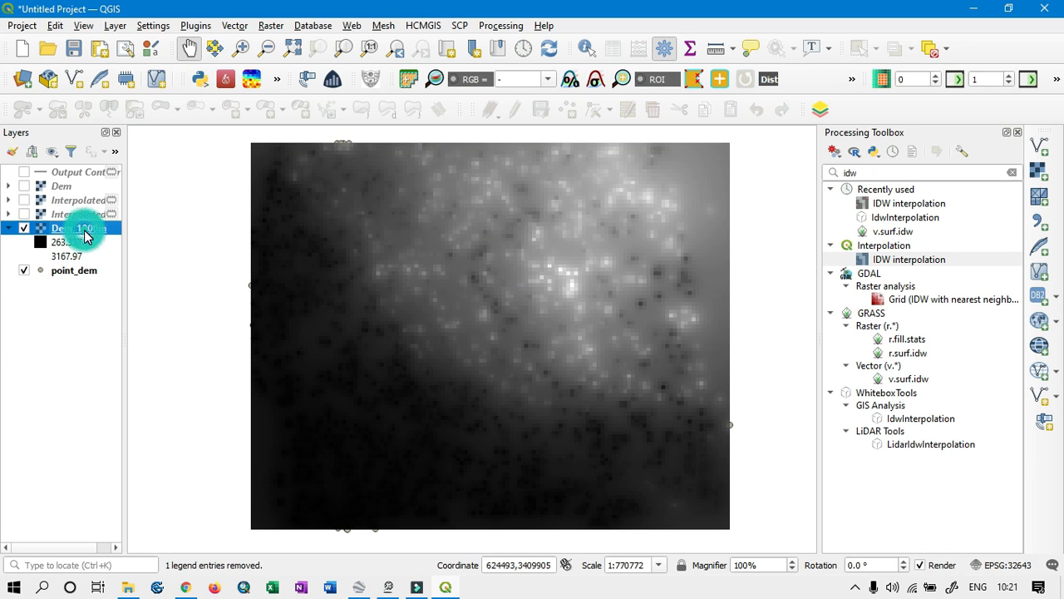
left_click(129, 516)
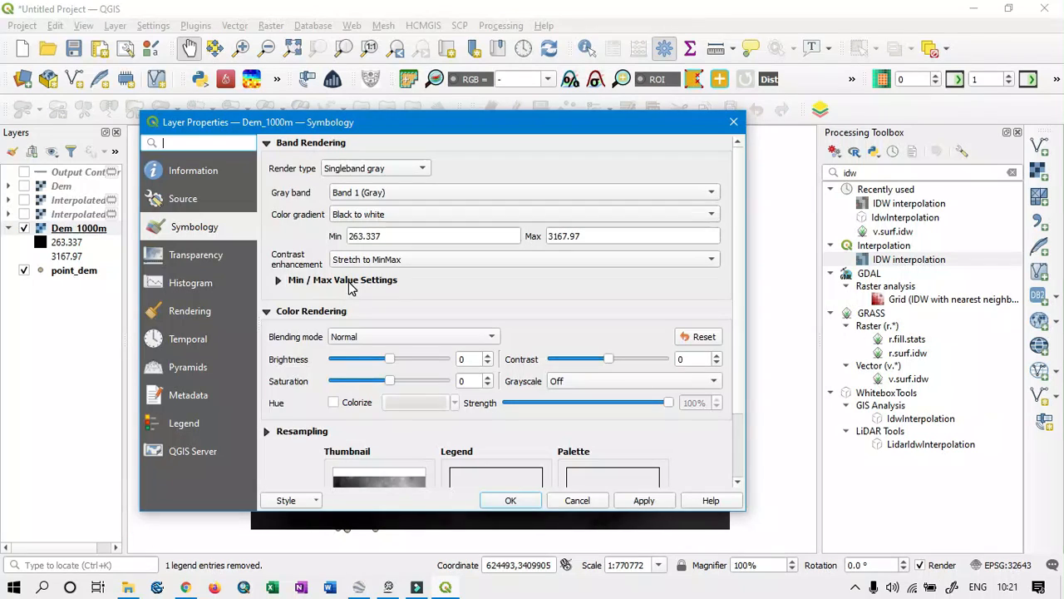
left_click_drag(402, 122, 340, 103)
left_click(340, 149)
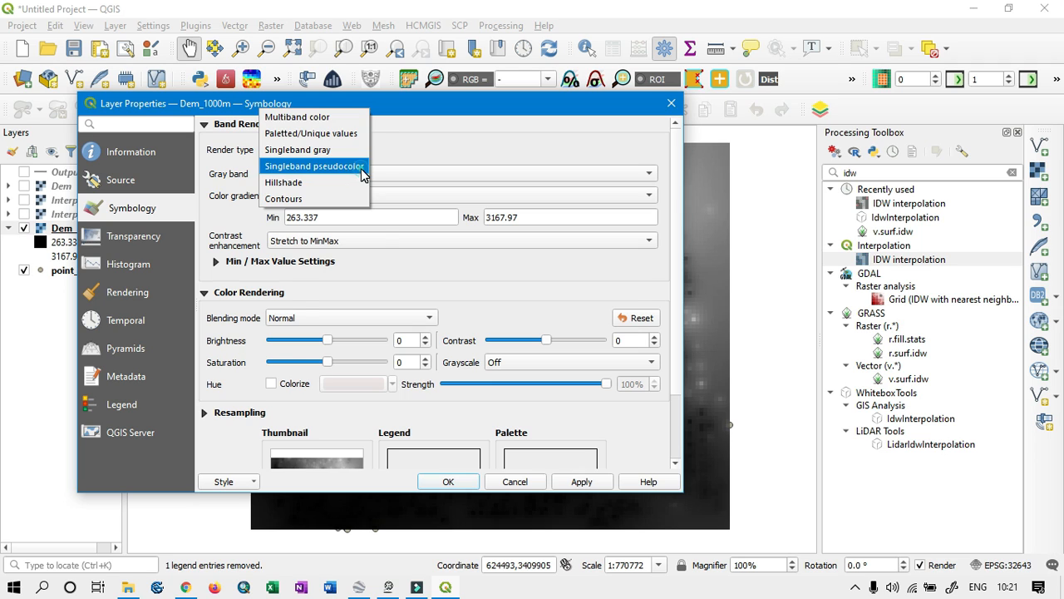
left_click(364, 166)
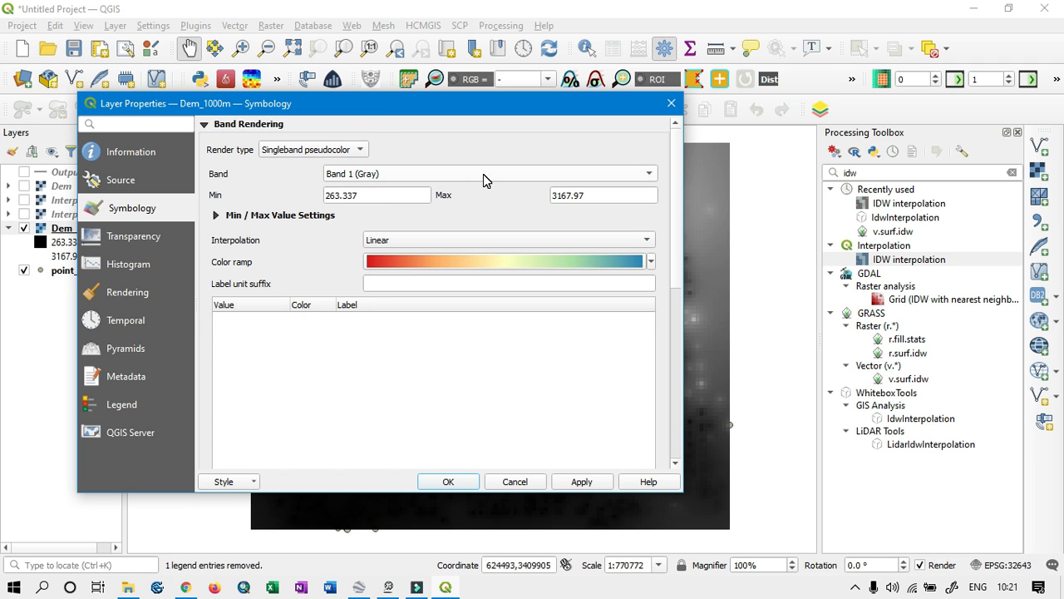
Step: Choose the dark blue to purple to yellow color ramp for Dem_1000m
left_click_drag(537, 103, 546, 44)
scroll(601, 253, "down", 3)
left_click(661, 109)
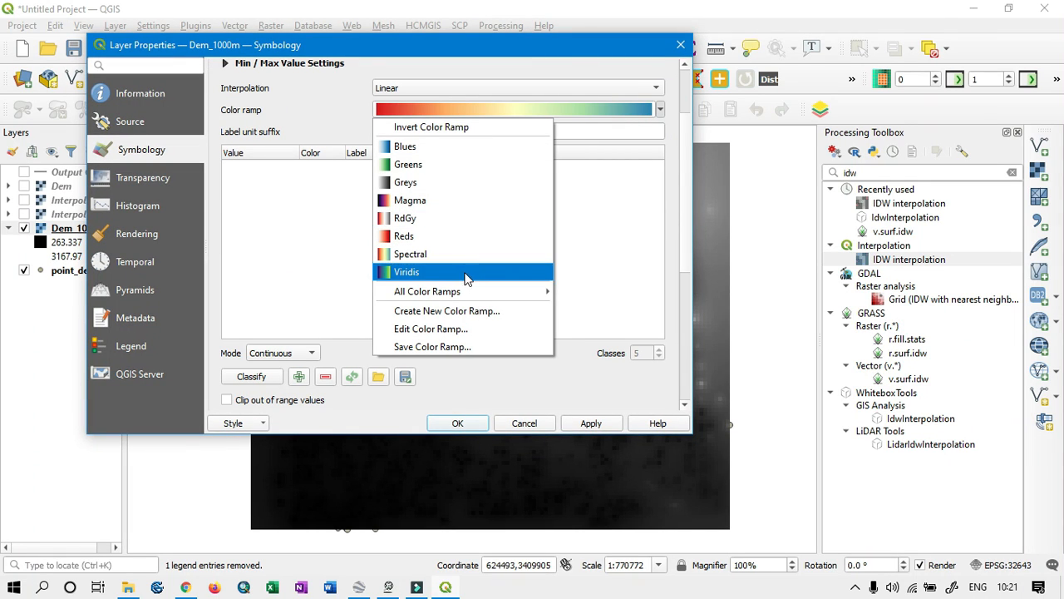
mouse_move(469, 291)
left_click(612, 288)
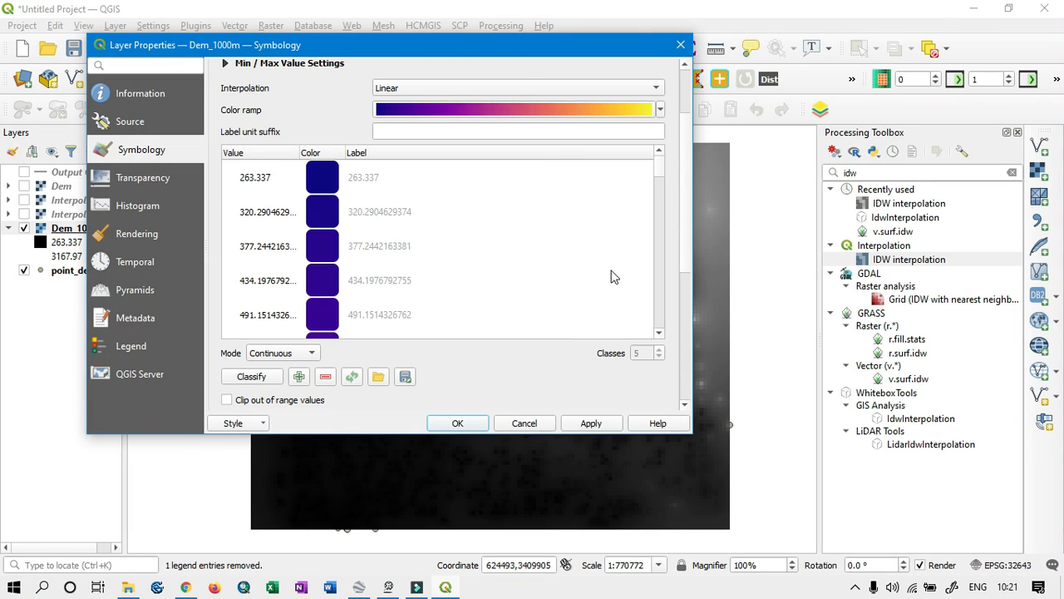
Step: Classify the color ramp in Equal Interval mode with 5 classes and apply the symbology to Dem_1000m
left_click_drag(683, 143, 684, 206)
left_click(291, 224)
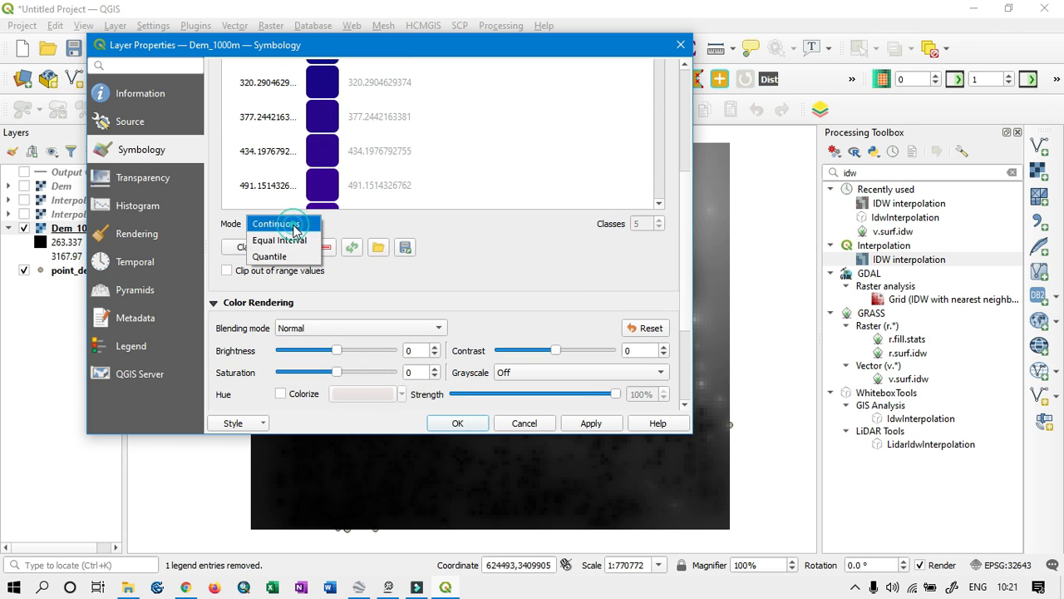
left_click(279, 240)
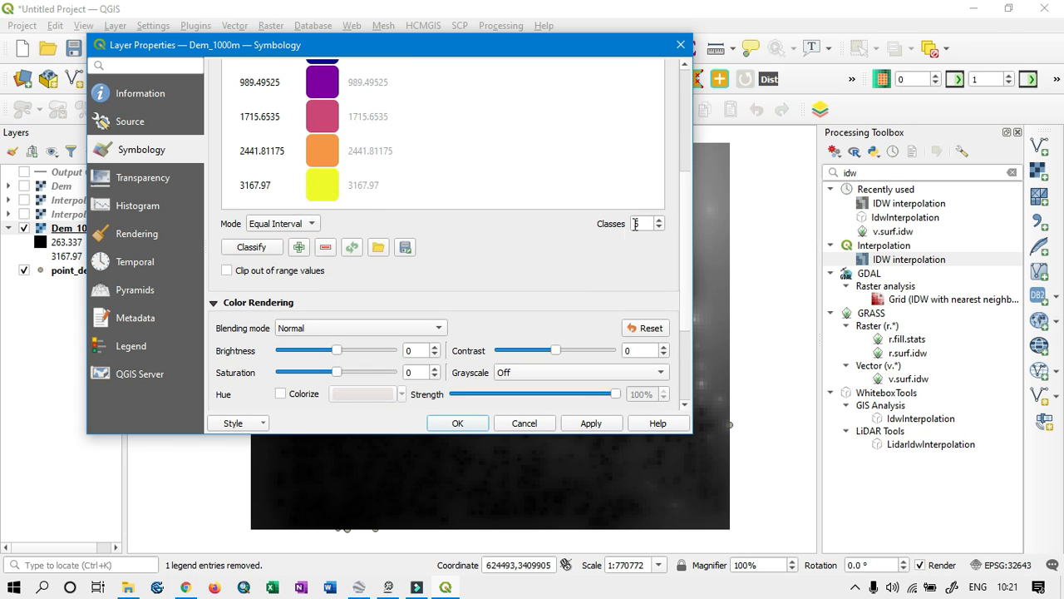
left_click(587, 424)
left_click(457, 423)
left_click_drag(570, 290, 535, 294)
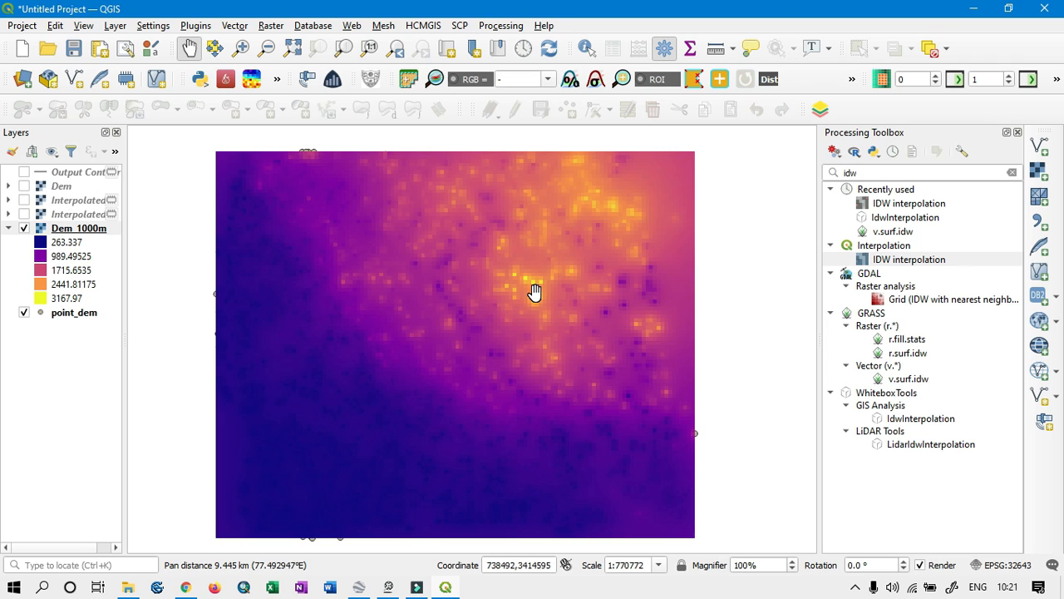
mouse_move(534, 291)
left_mouse_down()
mouse_move(554, 278)
mouse_move(551, 261)
mouse_move(542, 282)
left_mouse_up()
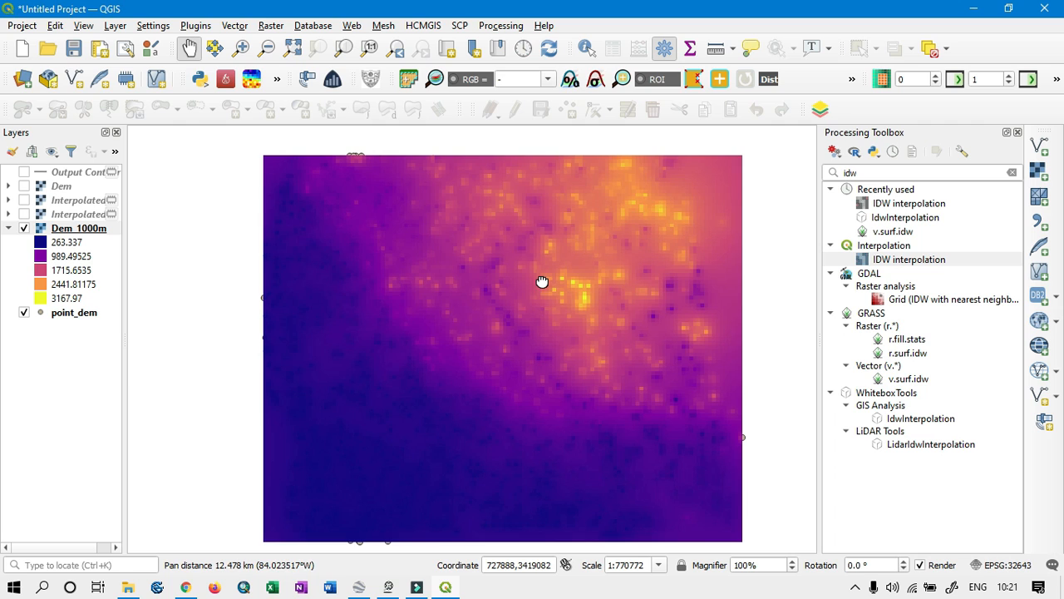
left_click_drag(505, 353, 483, 333)
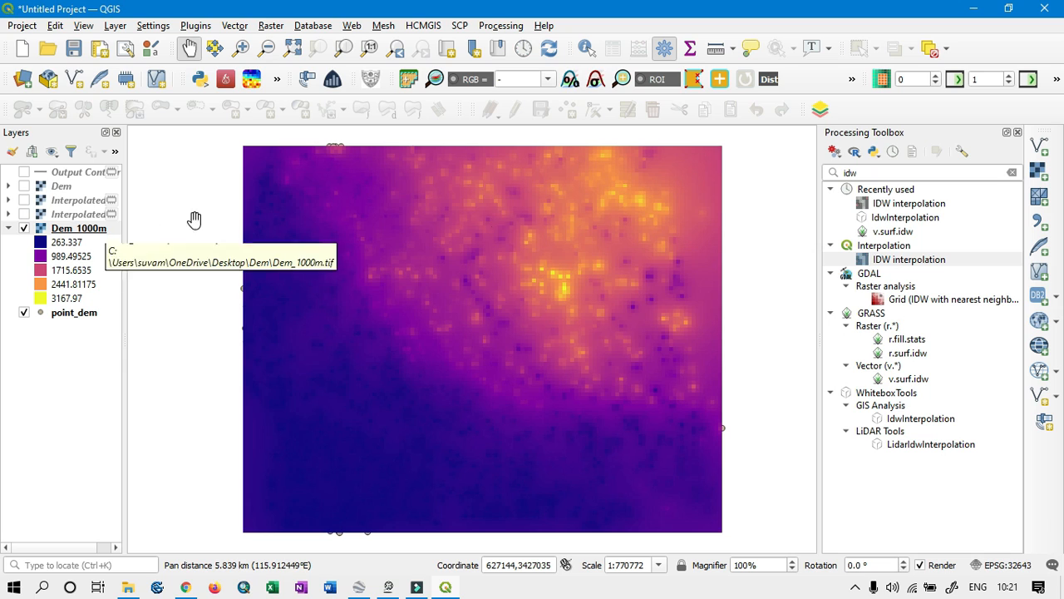
Step: Replace the toolbox search with one for contour tools and open ContoursFromRaster
left_click(1011, 172)
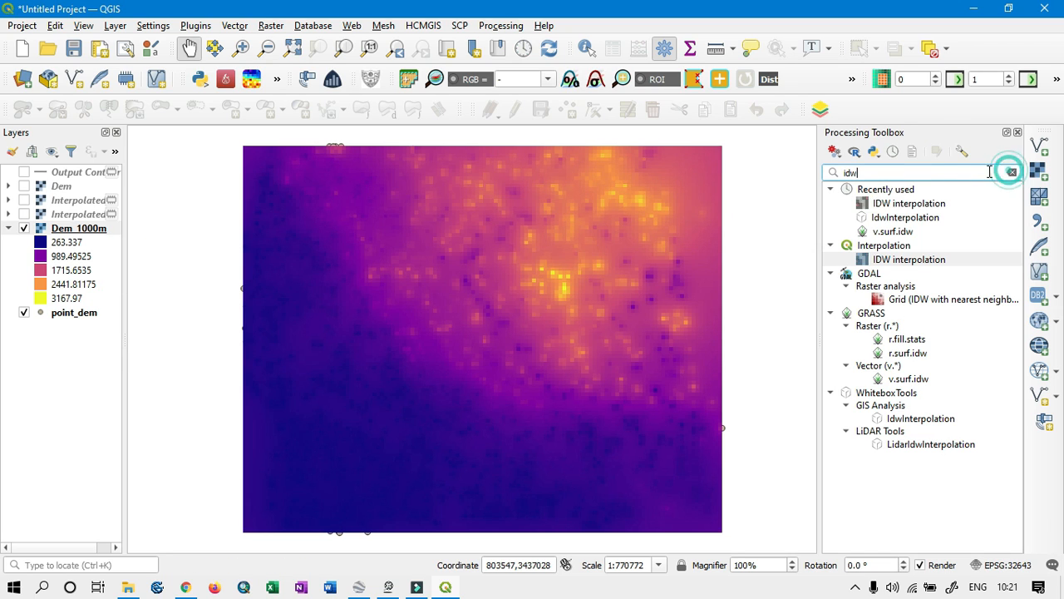
left_click(892, 172)
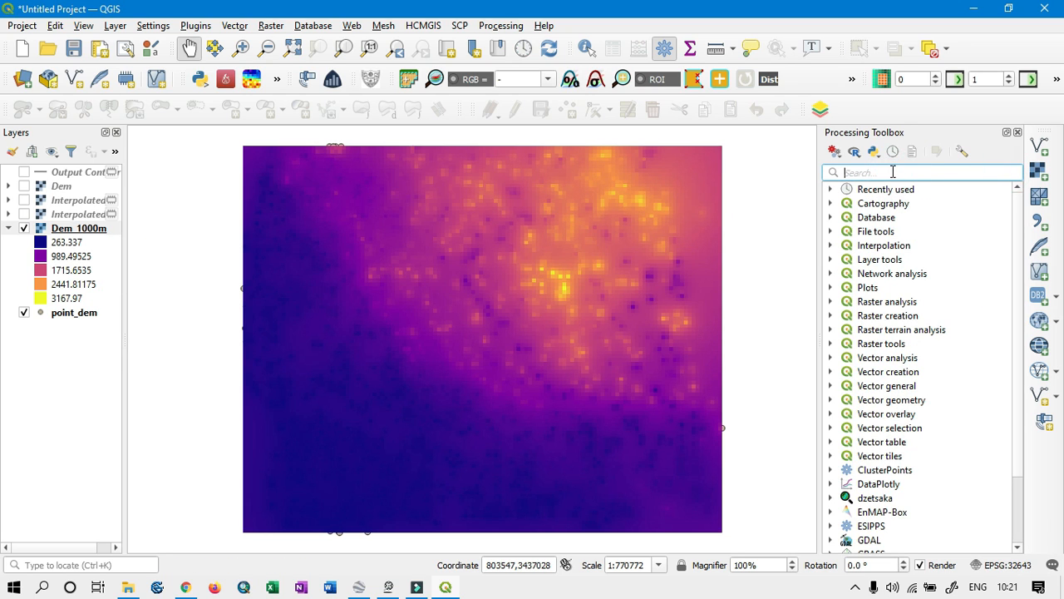
type("con")
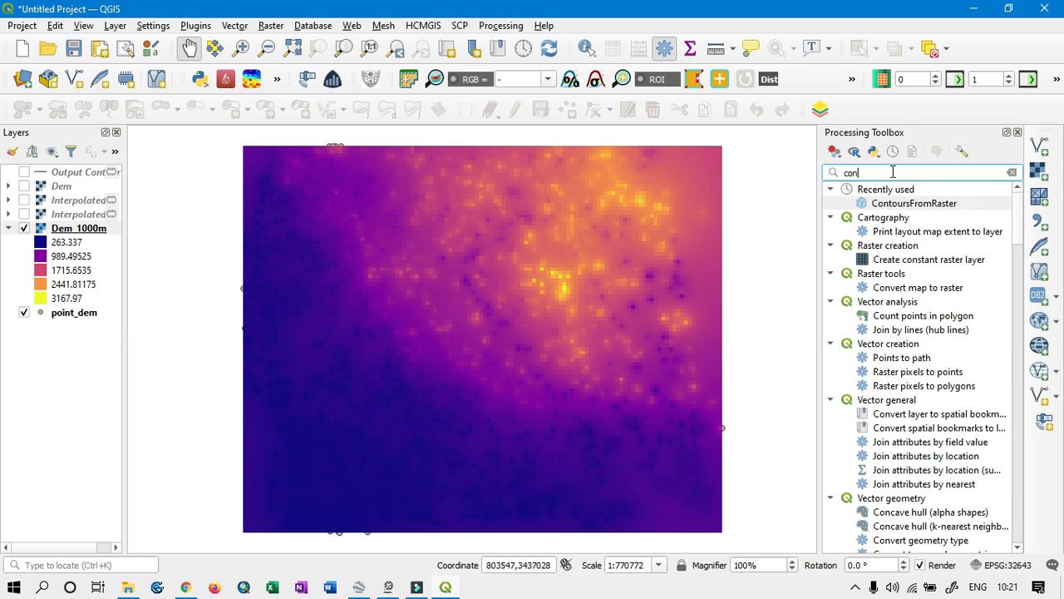
type("tor")
key("BackSpace")
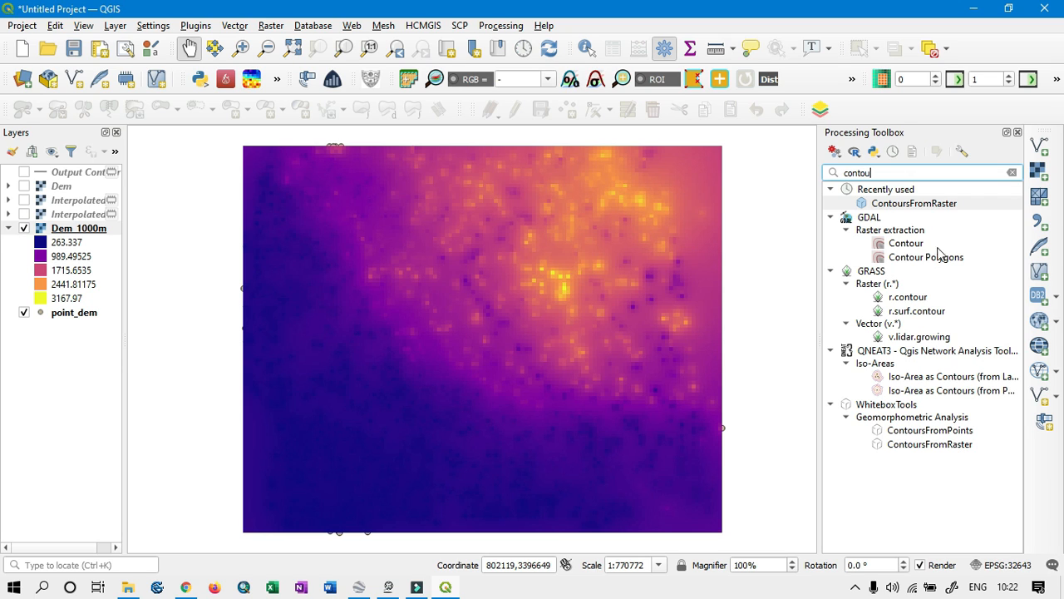
double_click(914, 203)
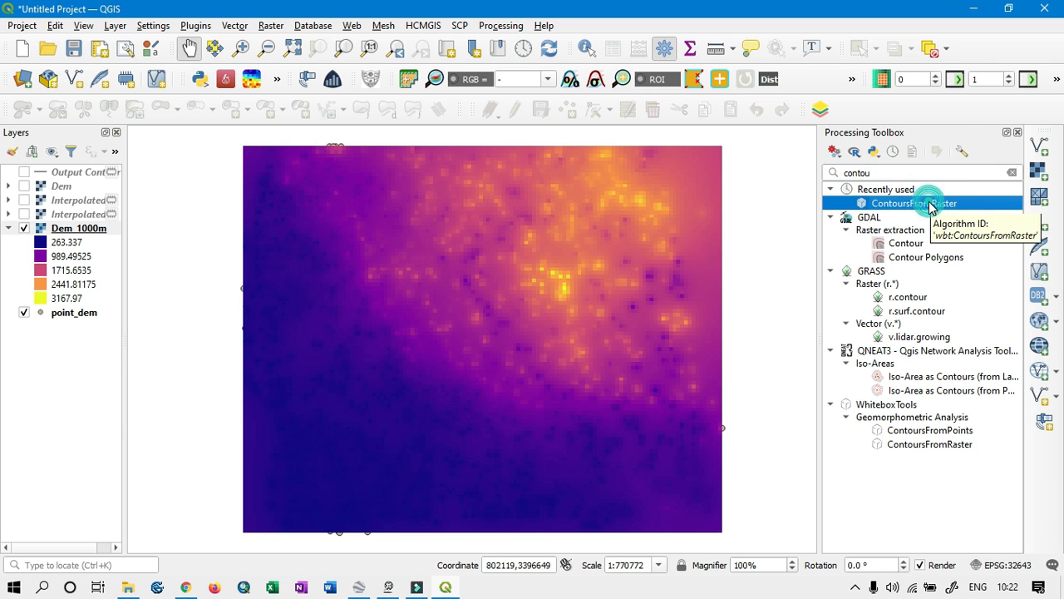
Step: Set the contour interval to 250 for the Dem_1000m input raster
left_click_drag(444, 73, 451, 95)
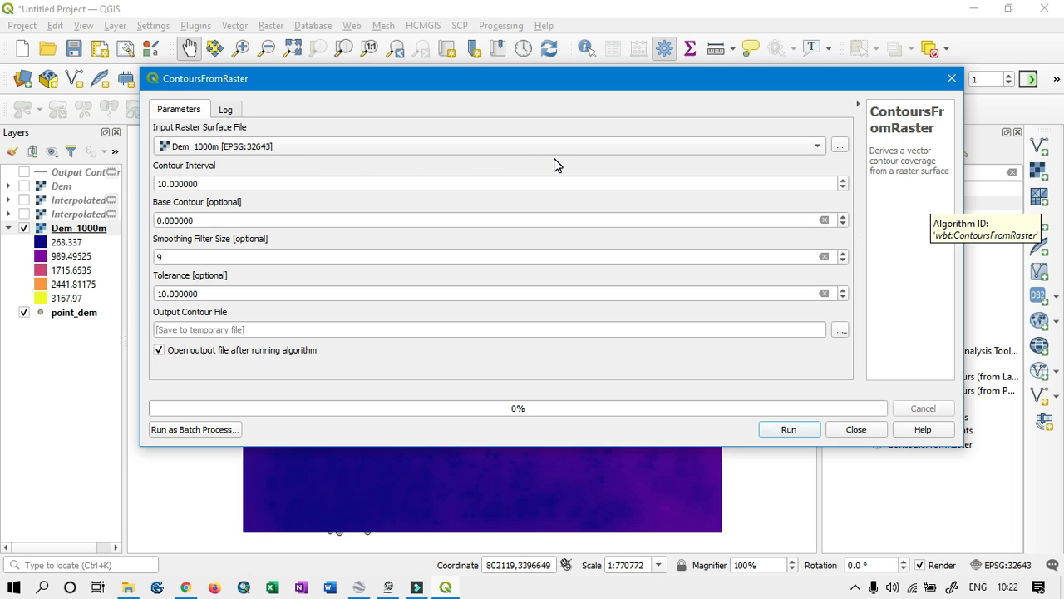
left_click_drag(532, 76, 558, 79)
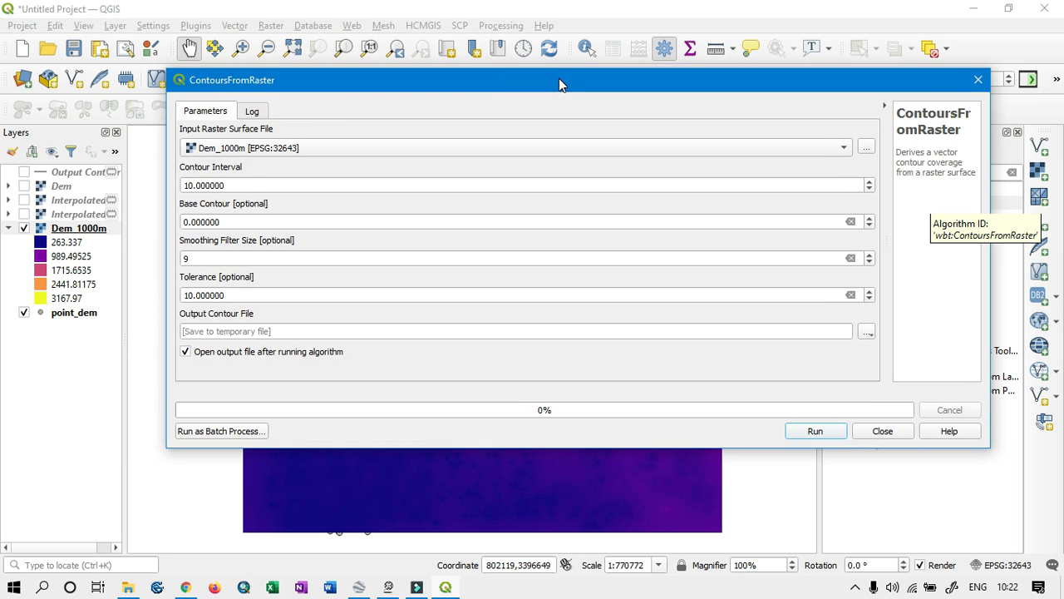
double_click(251, 185)
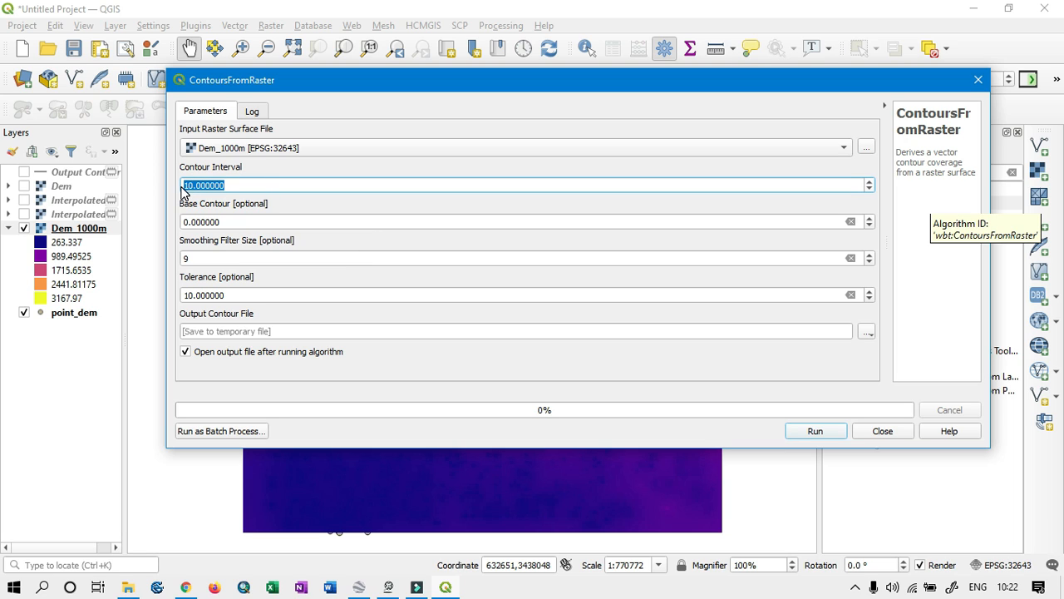
type("50")
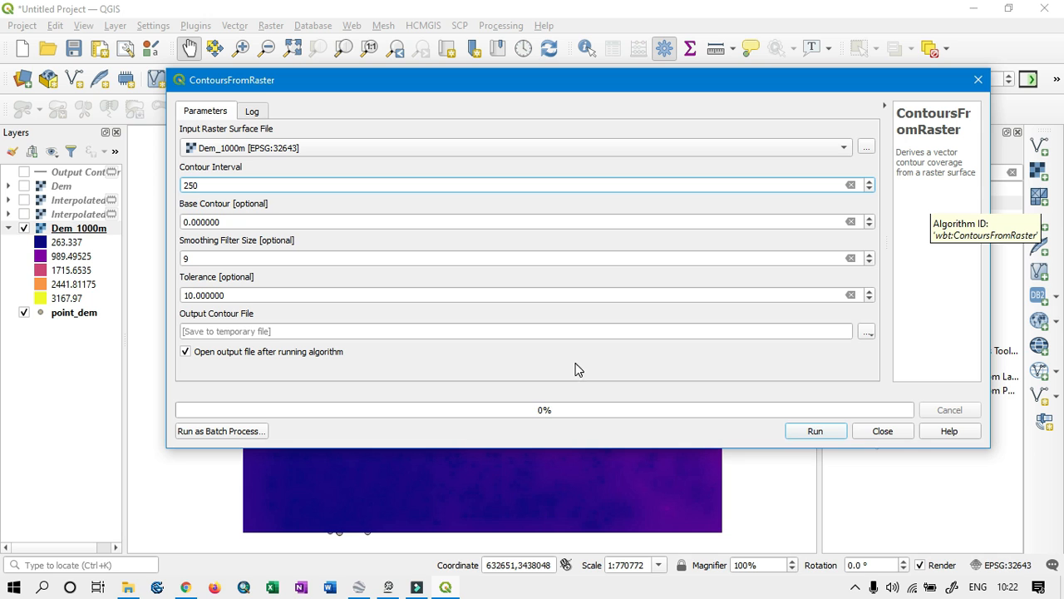
Step: Run ContoursFromRaster with the configured settings and close the tool
left_click(817, 430)
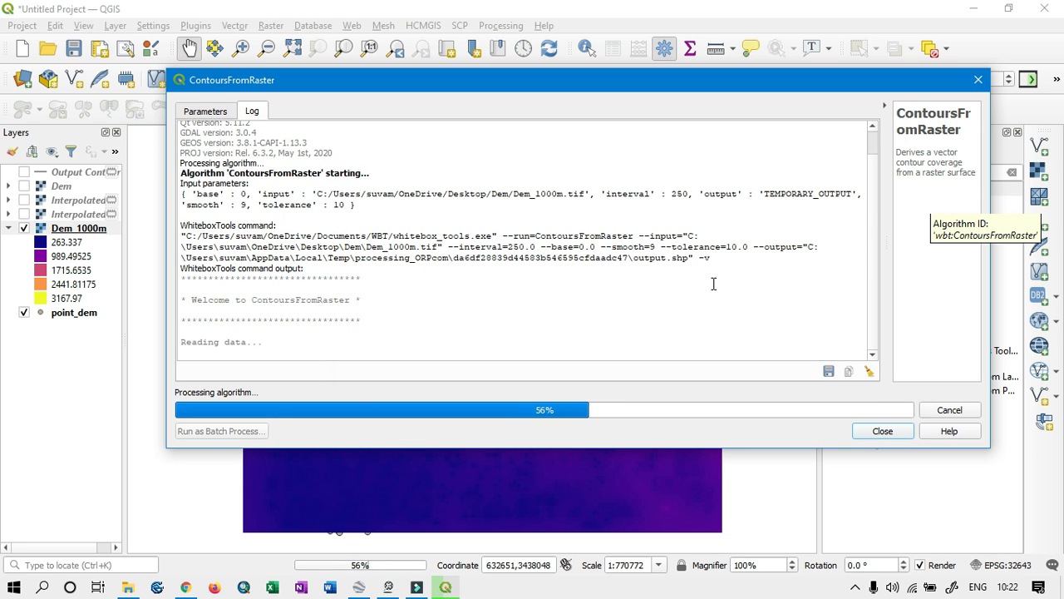
left_click(977, 79)
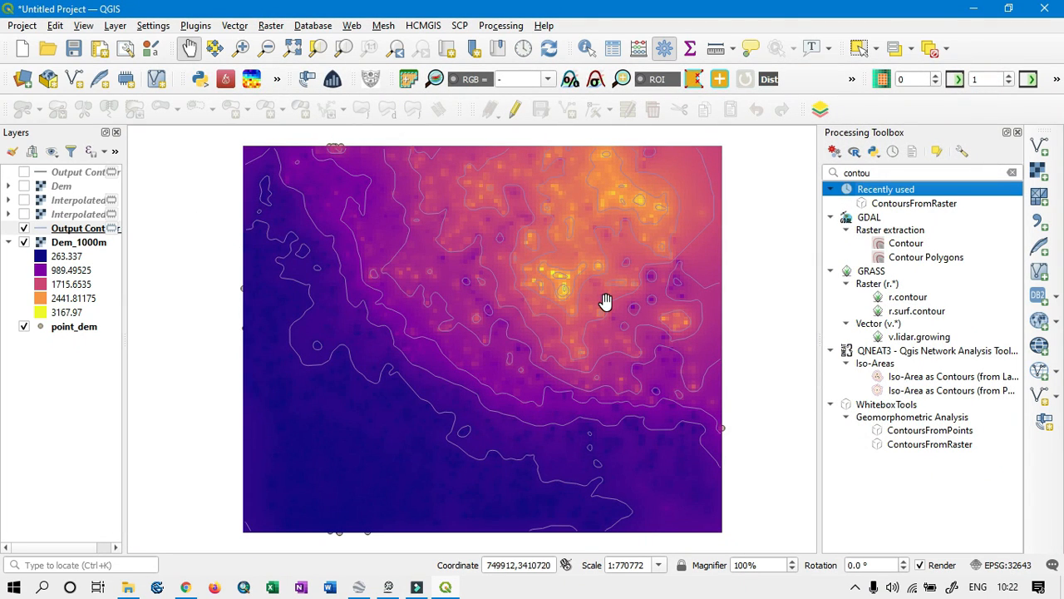
Step: Export the new temporary contour layer as an ESRI Shapefile named de_con_1000m in the Dem folder, adding it to the map
left_click(80, 229)
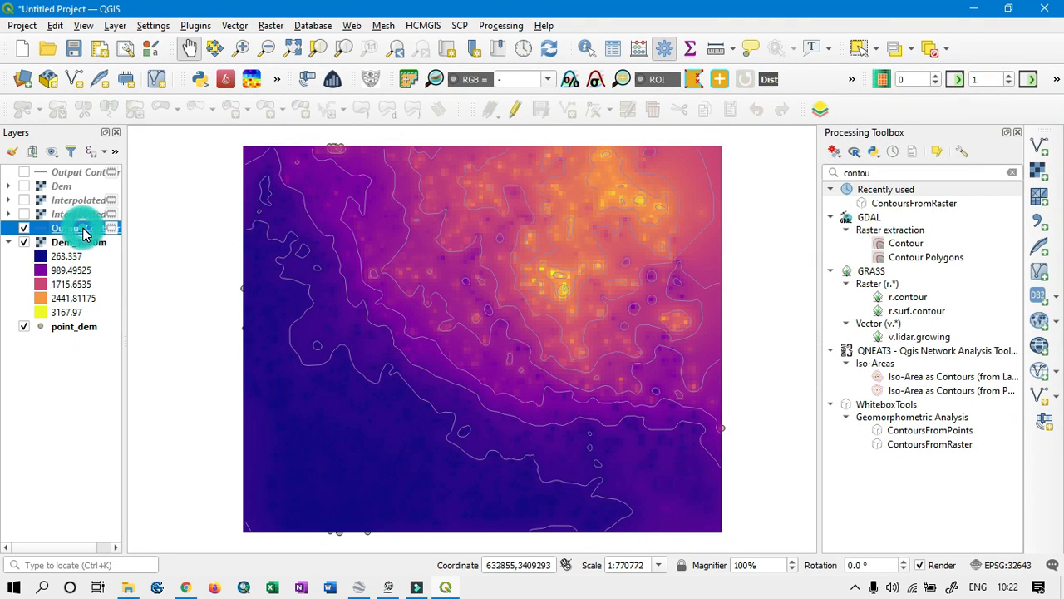
right_click(84, 233)
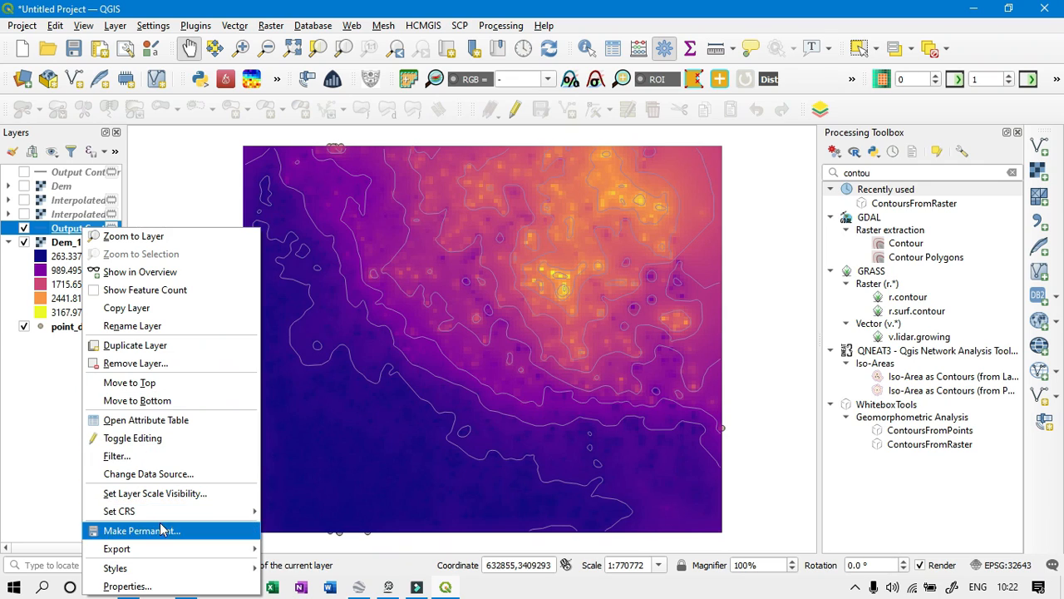
mouse_move(168, 554)
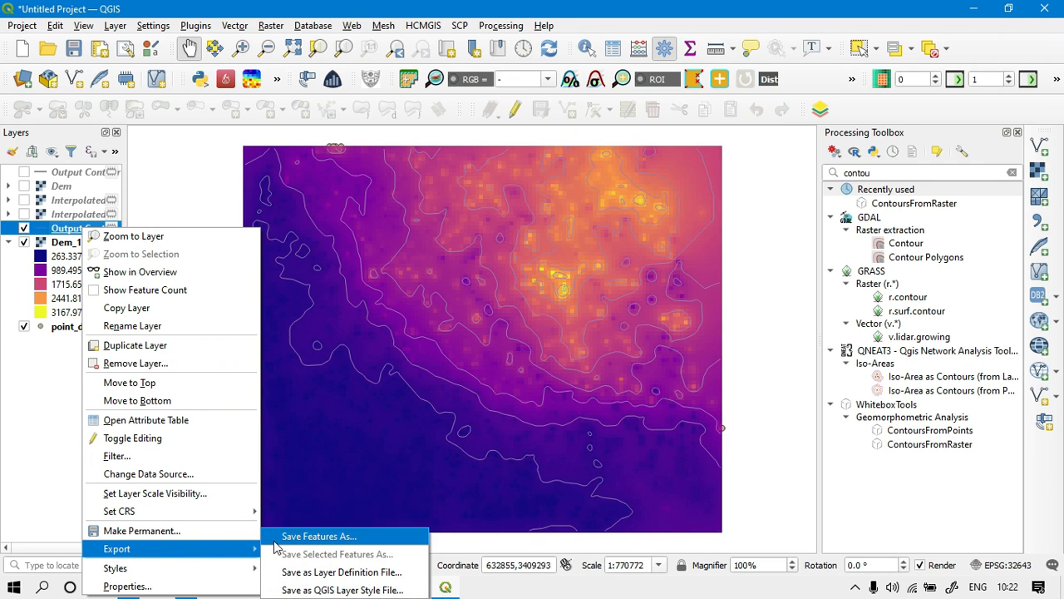
left_click(299, 536)
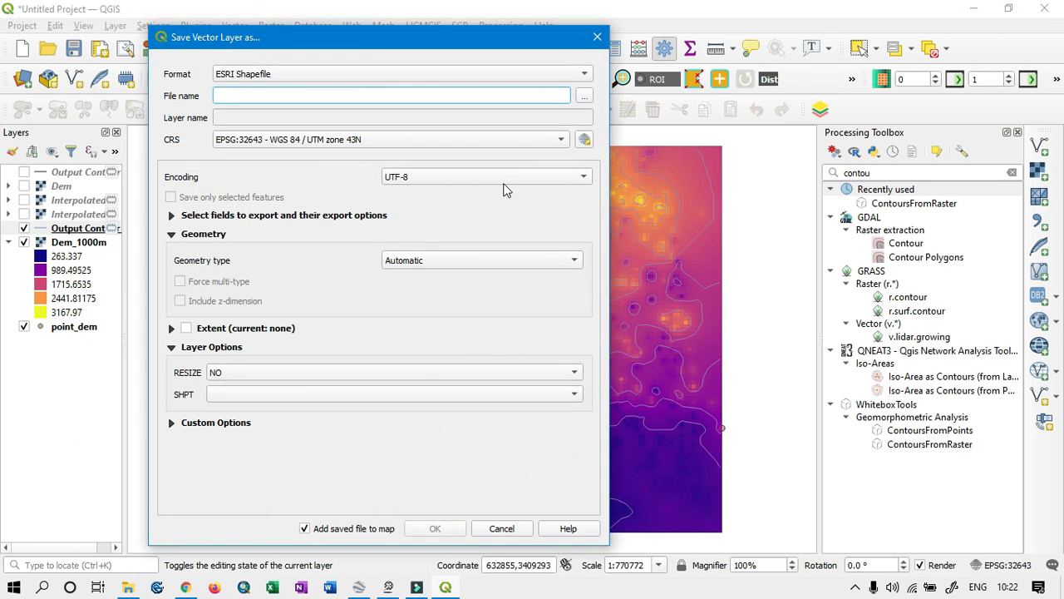
left_click(584, 97)
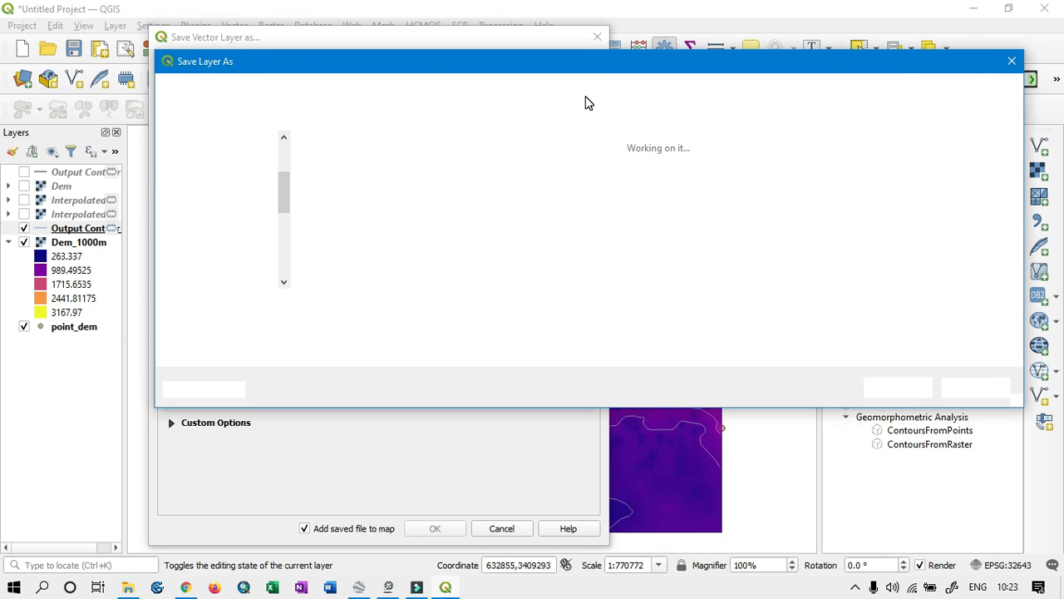
left_click(371, 305)
type("de")
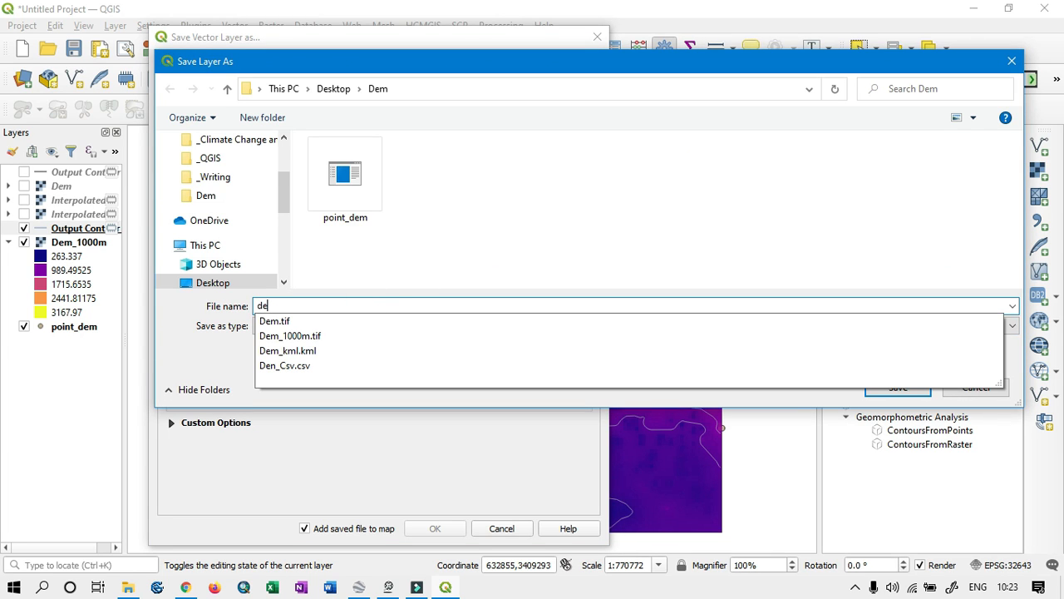
type("_con_1000m")
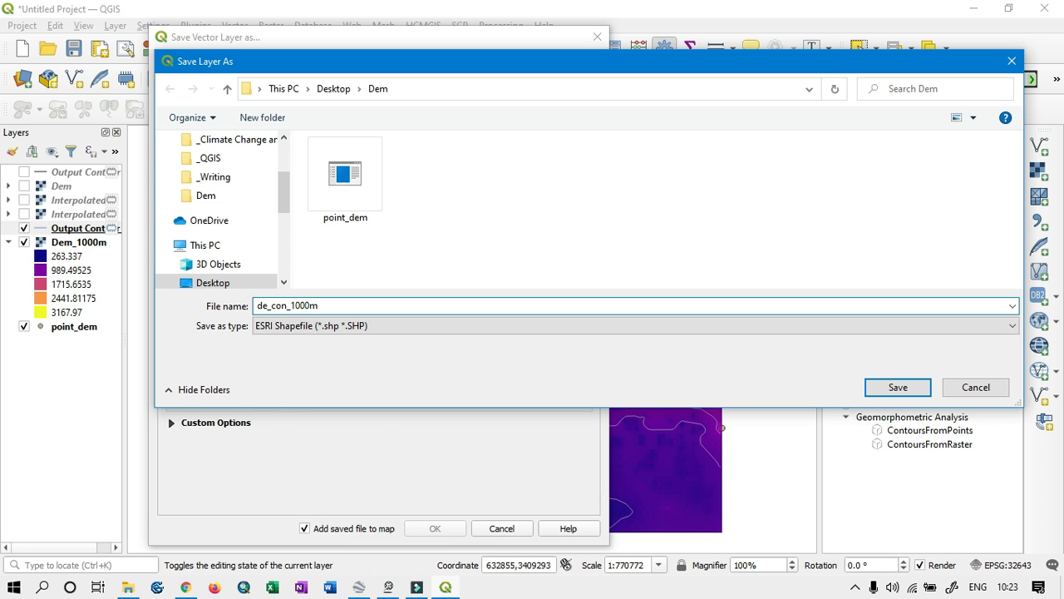
key("Return")
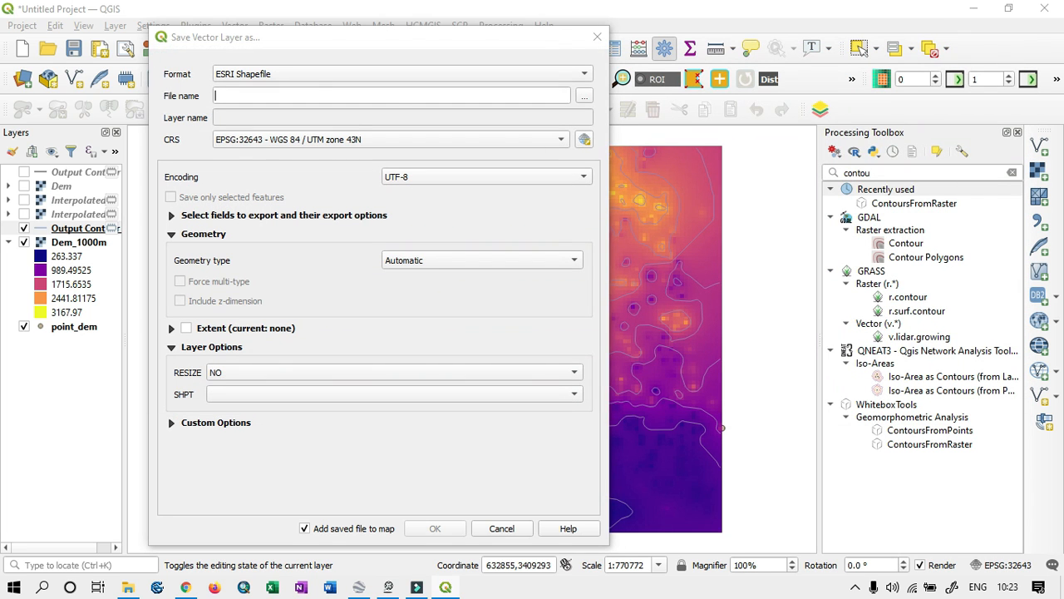
left_click(435, 529)
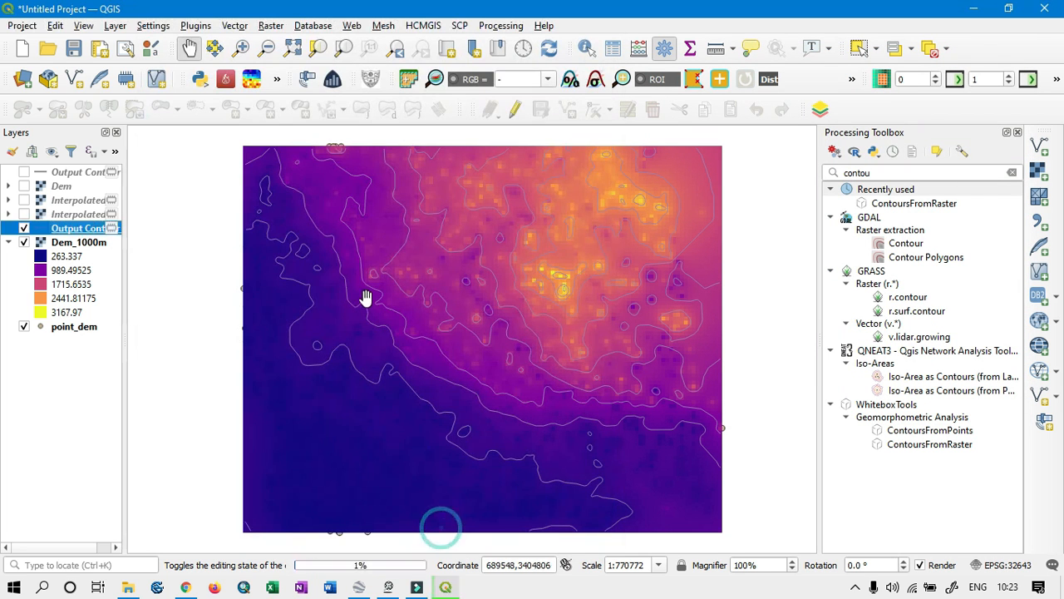
Step: Hide the temporary contour layer directly above Dem_1000m and remove it from the project
left_click(23, 242)
right_click(75, 242)
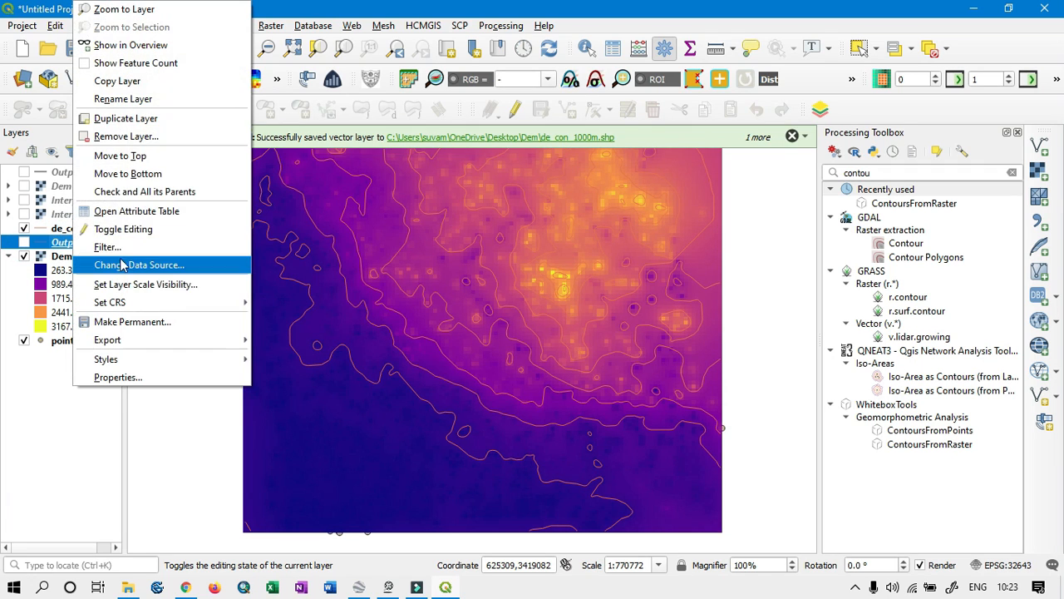
left_click(155, 136)
left_click(511, 309)
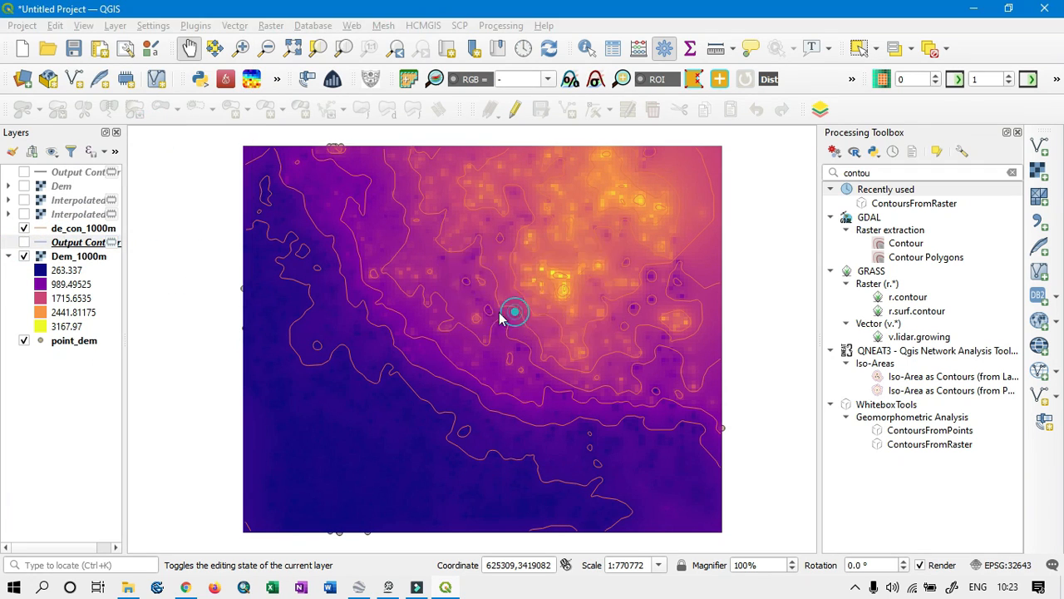
Step: Examine the HEIGHT values in the attribute table of de_con_1000m, and close the table
left_click(86, 228)
right_click(86, 229)
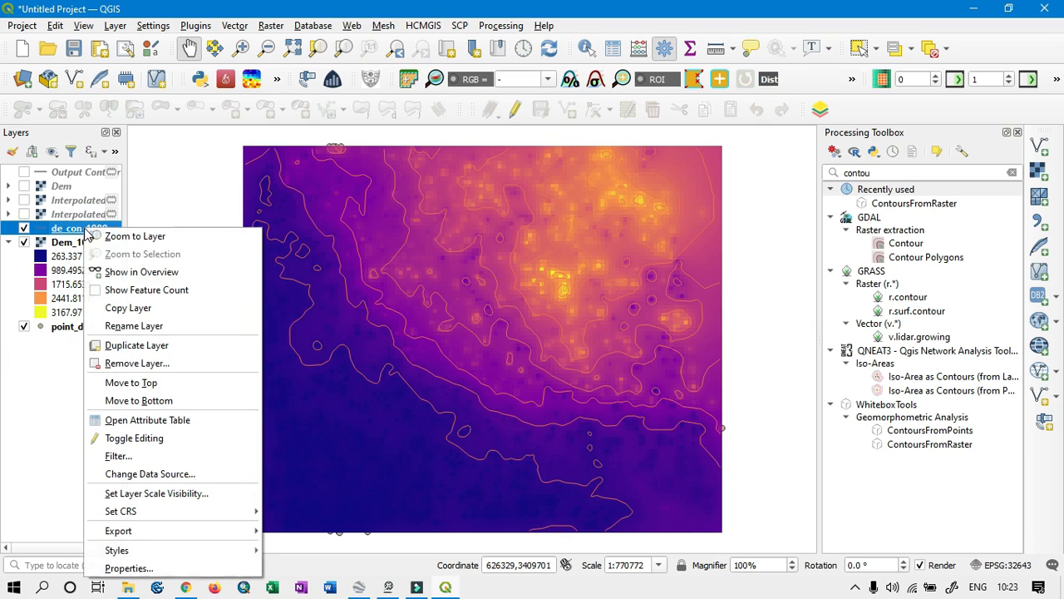
left_click(175, 427)
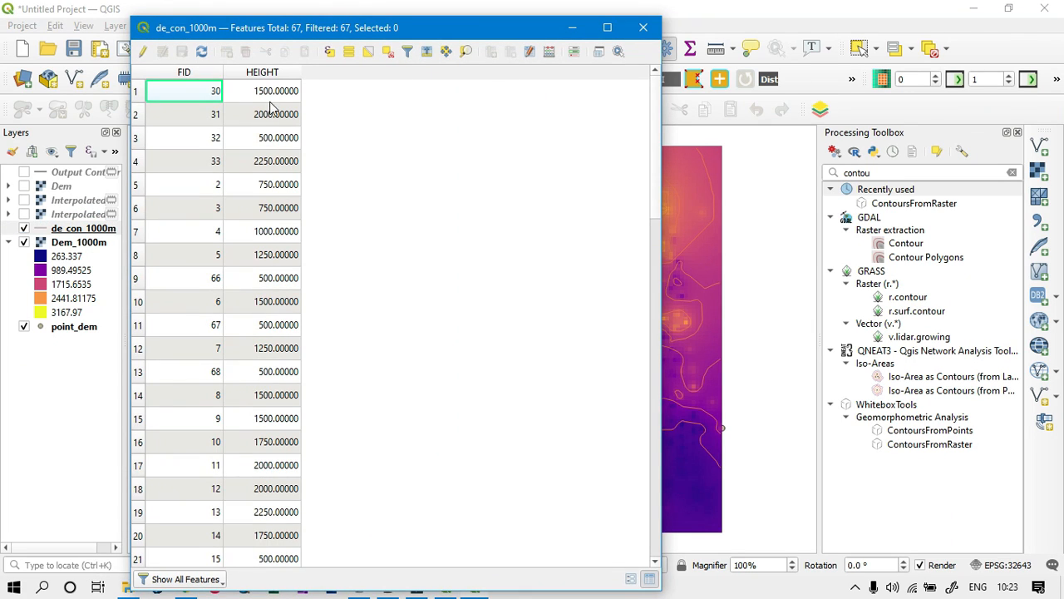
scroll(275, 182, "down", 9)
scroll(274, 183, "up", 7)
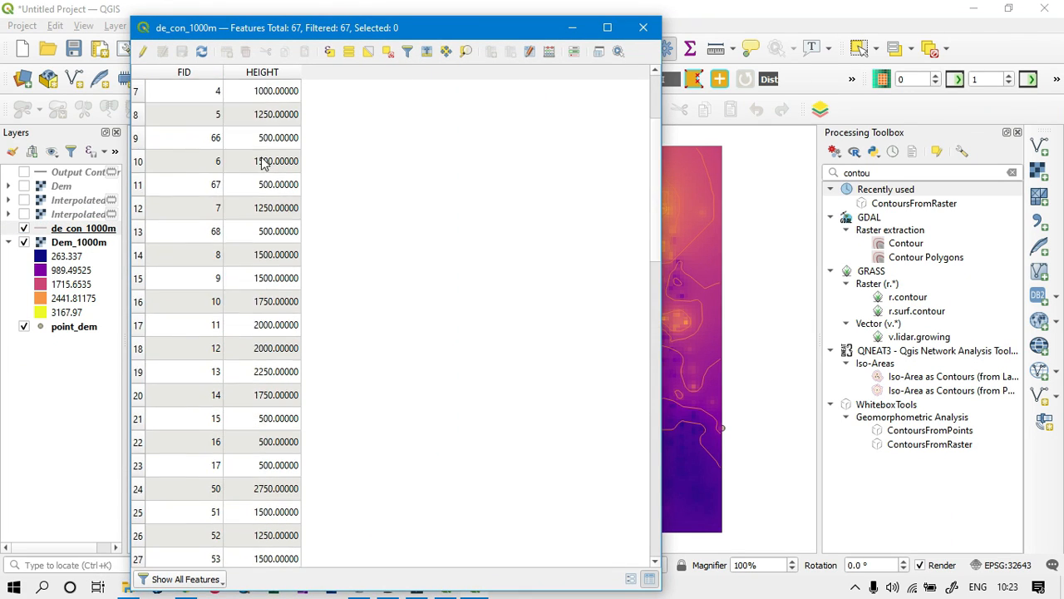
left_click(649, 29)
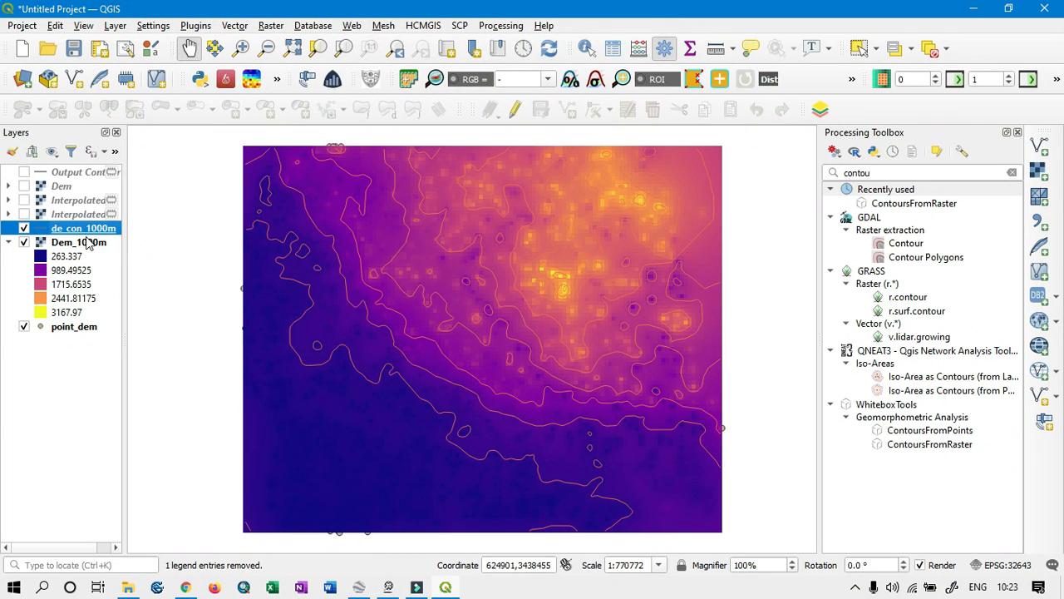
Step: Set the line color of de_con_1000m to black and apply the symbology
right_click(90, 231)
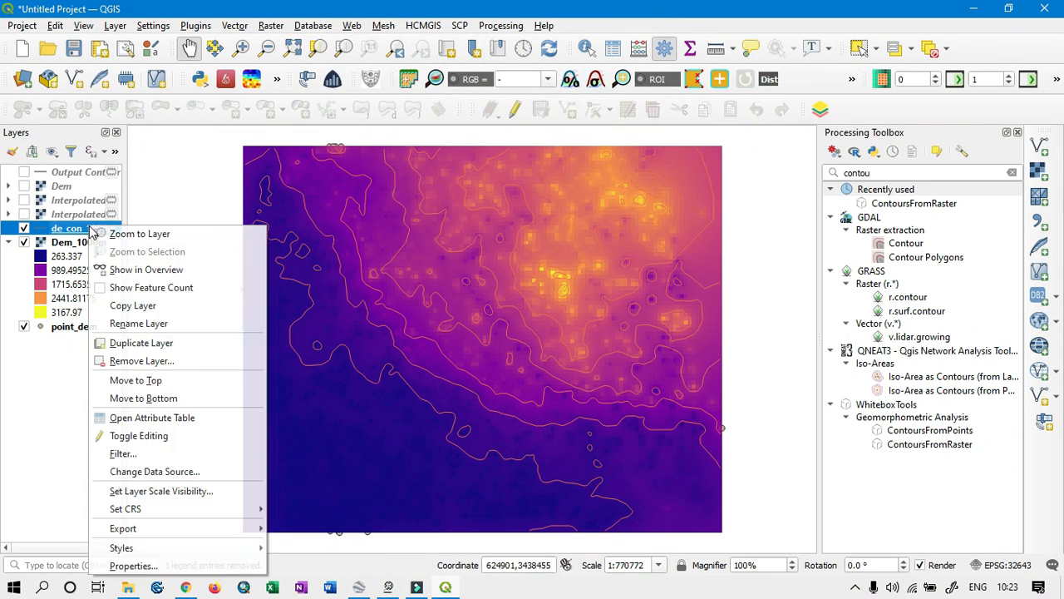
left_click(158, 562)
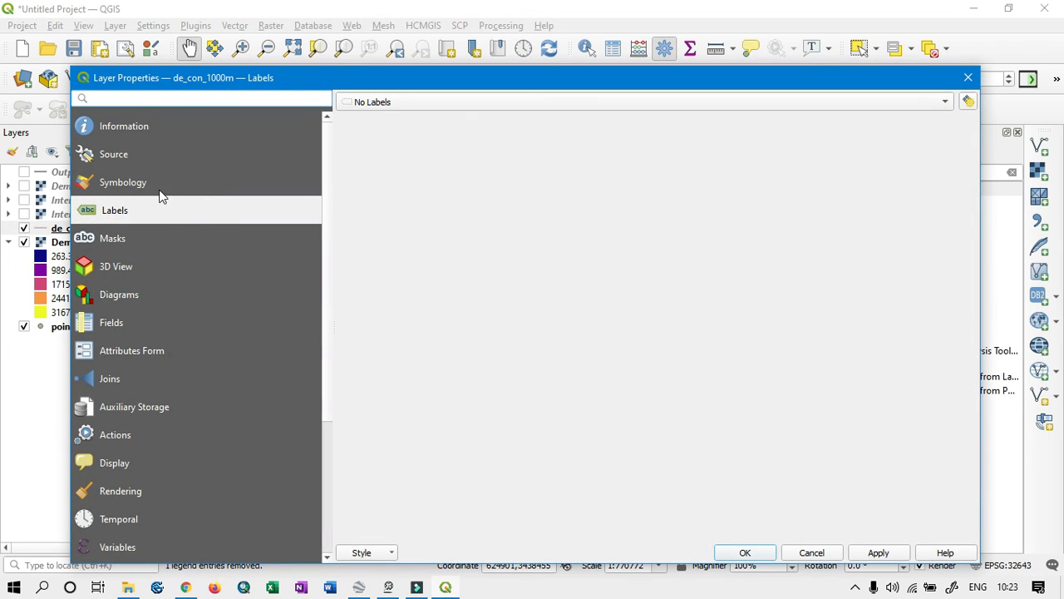
left_click(148, 182)
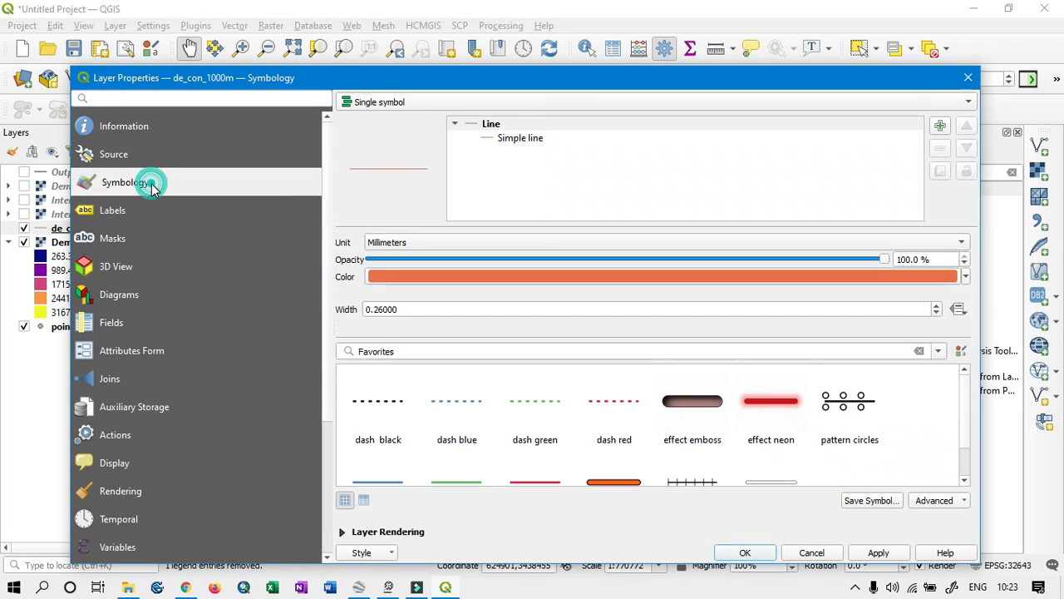
left_click(967, 277)
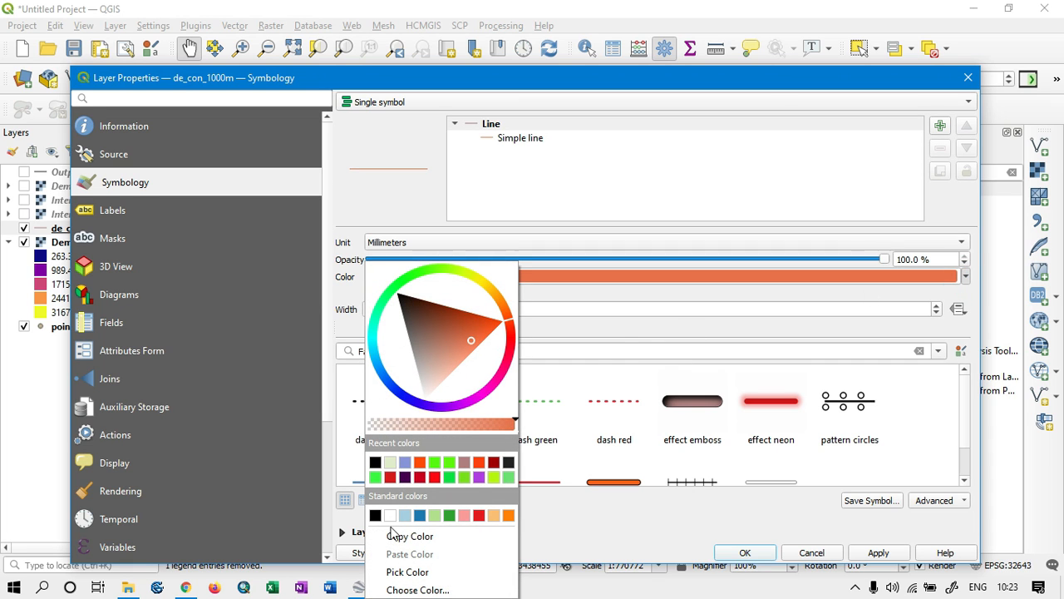
left_click(375, 515)
left_click_drag(598, 75, 561, 35)
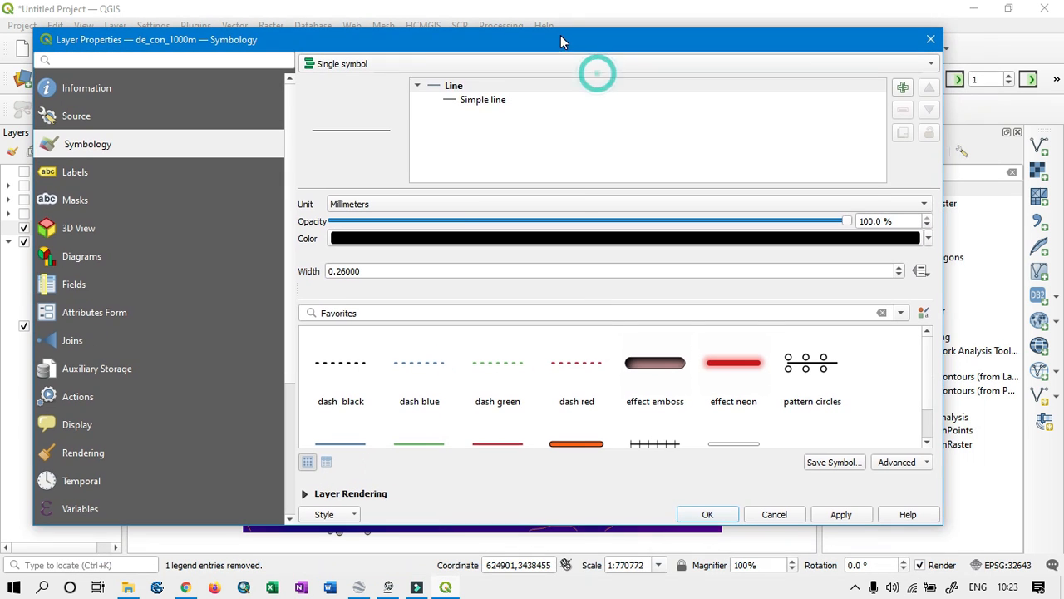
left_click(834, 513)
left_click(725, 514)
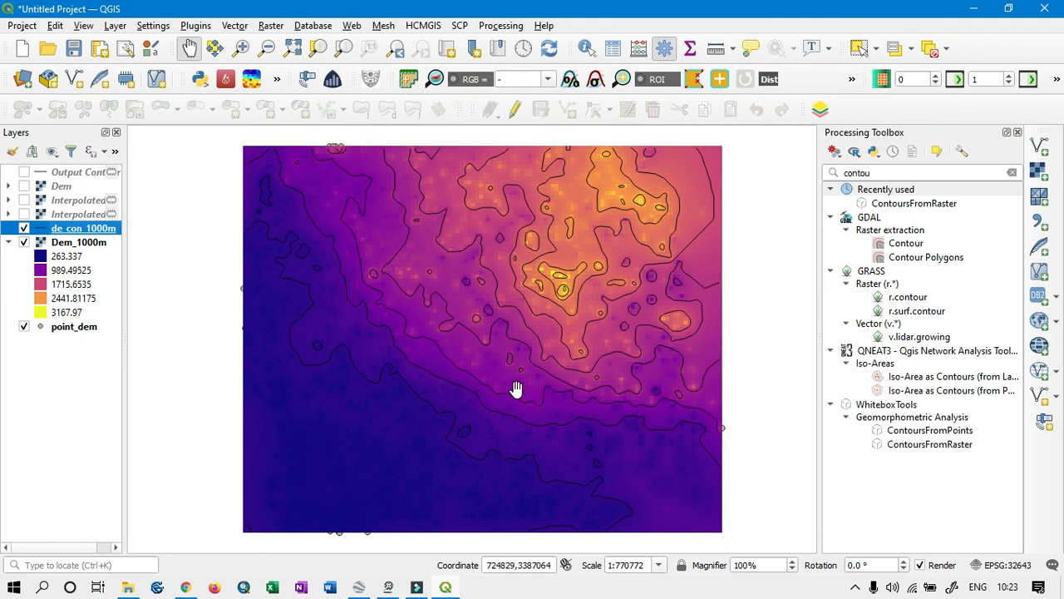
Step: Label the de_con_1000m contours with Single Labels using the HEIGHT field
right_click(82, 234)
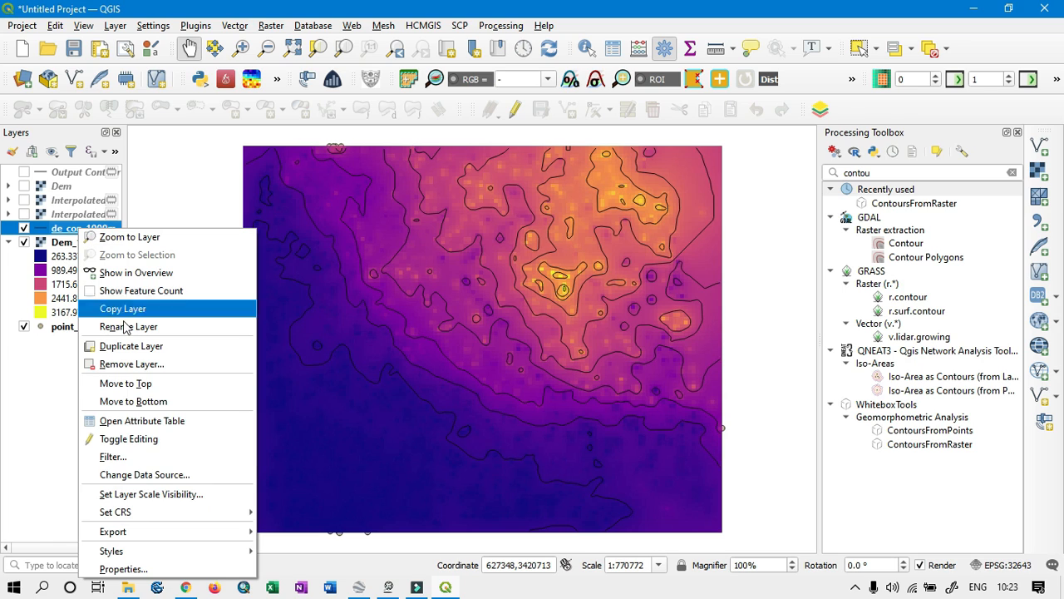
left_click(154, 569)
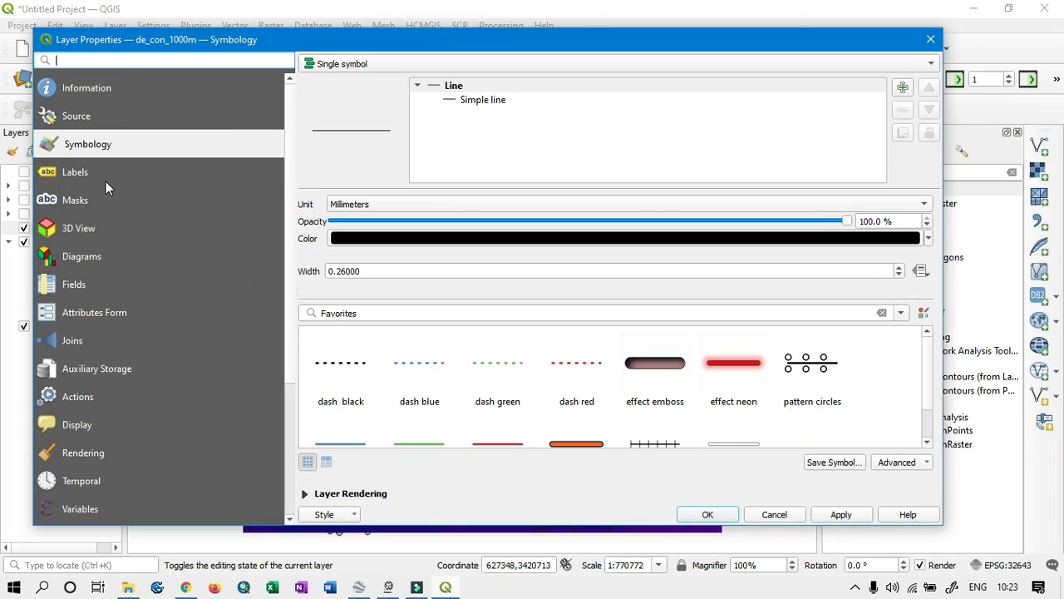
left_click(101, 174)
left_click(501, 69)
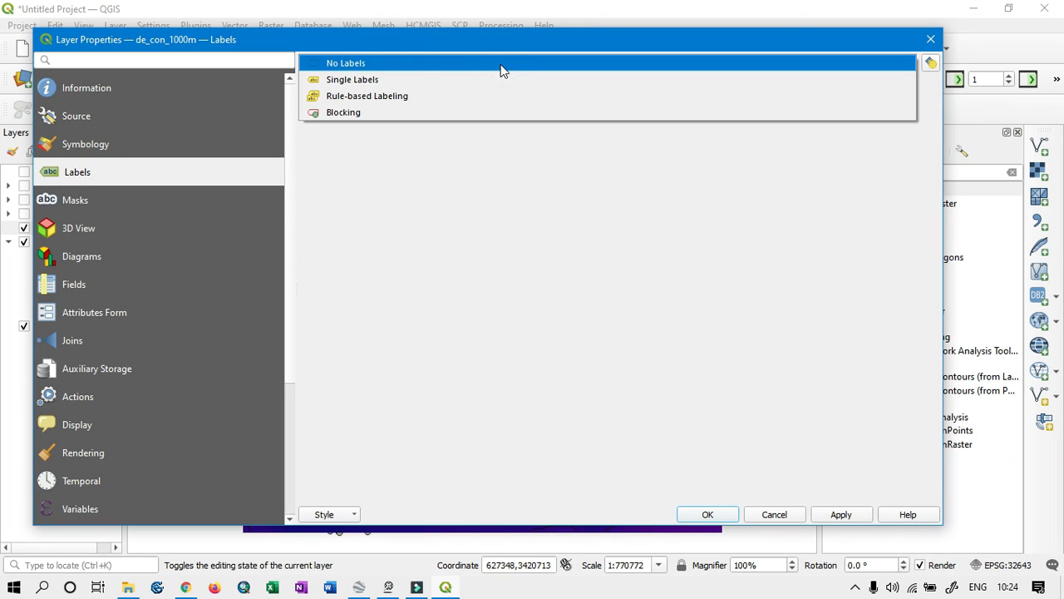
left_click(499, 81)
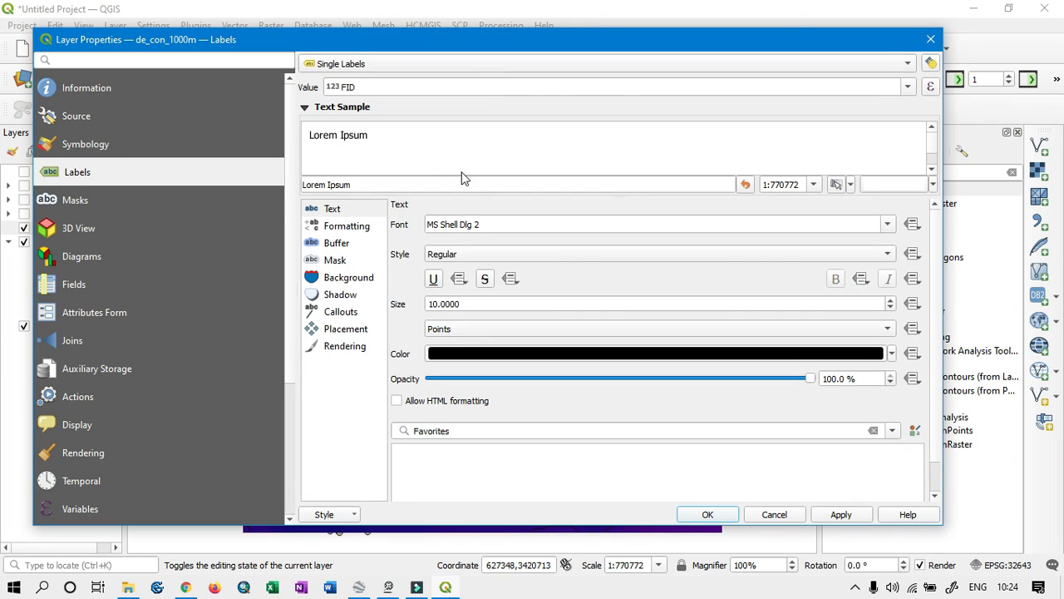
left_click(907, 87)
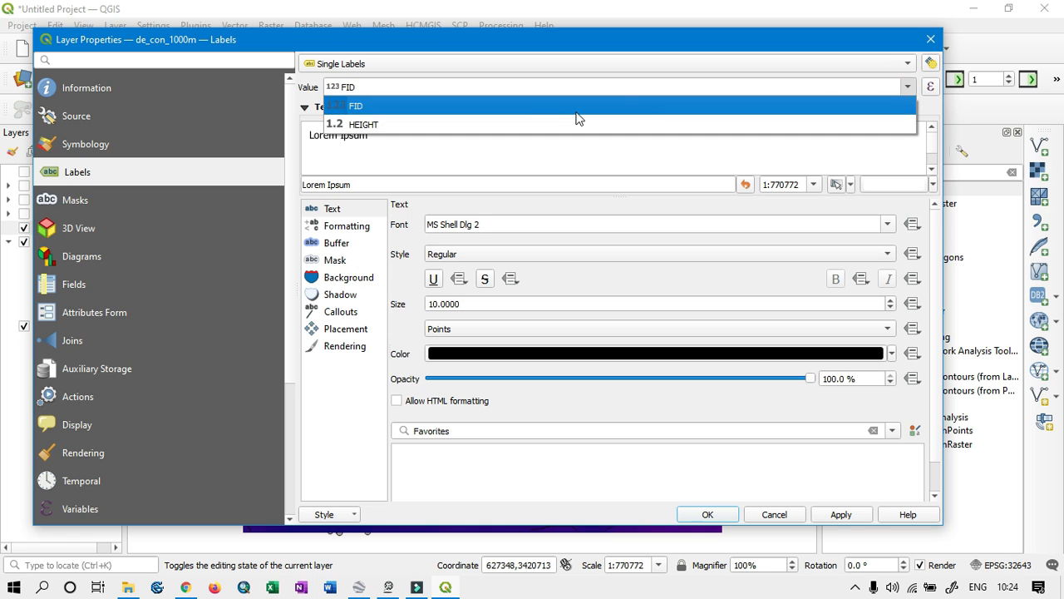
left_click(524, 125)
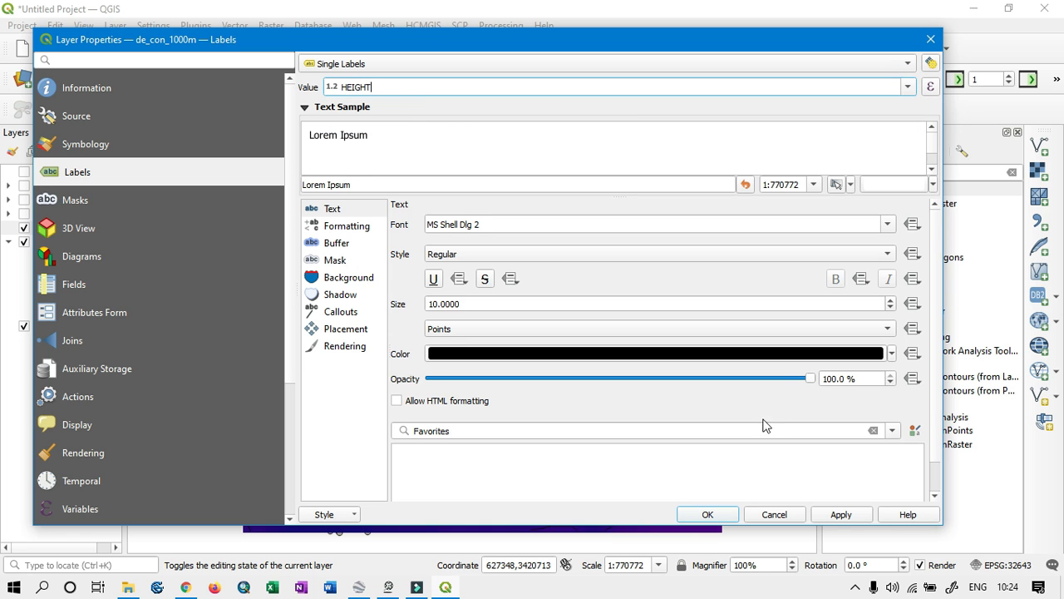
left_click(840, 514)
left_click(709, 513)
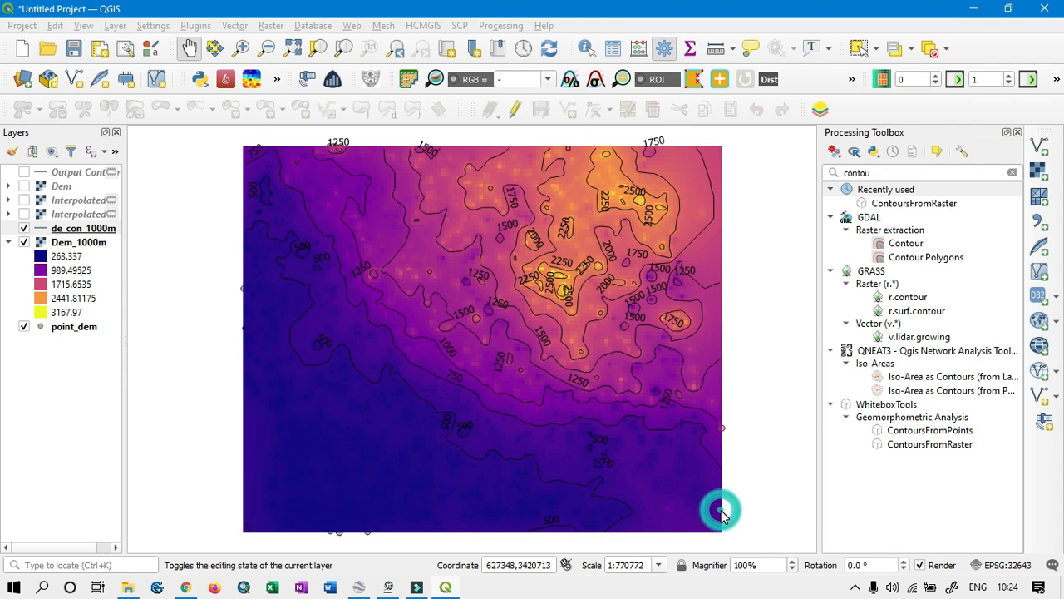
Step: Inspect the labelled contours over the DEM up close, and hide the de_con_1000m layer
scroll(582, 264, "up", 1)
scroll(573, 275, "up", 1)
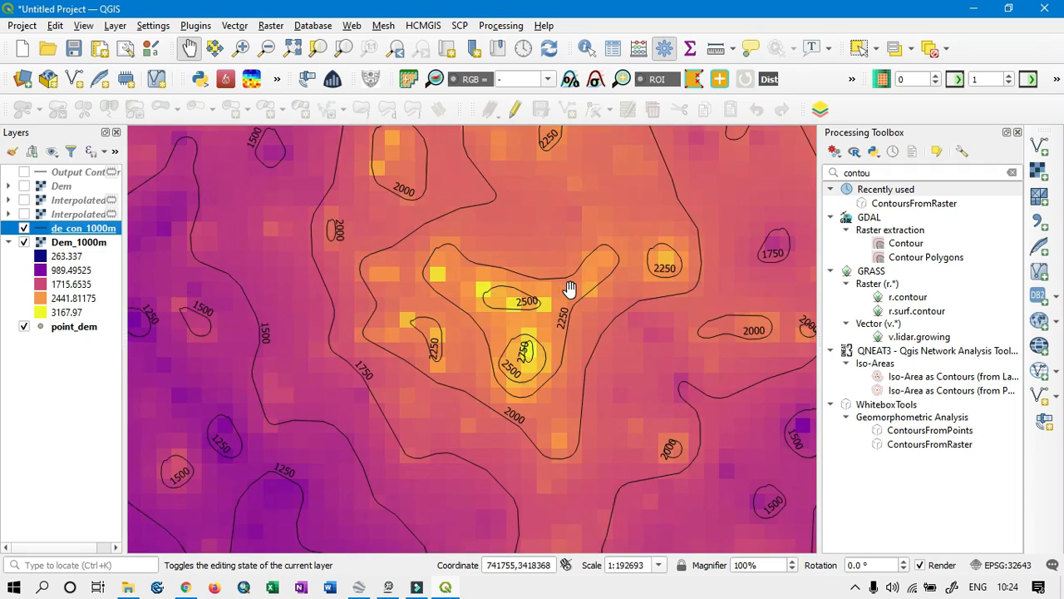
scroll(520, 336, "down", 1)
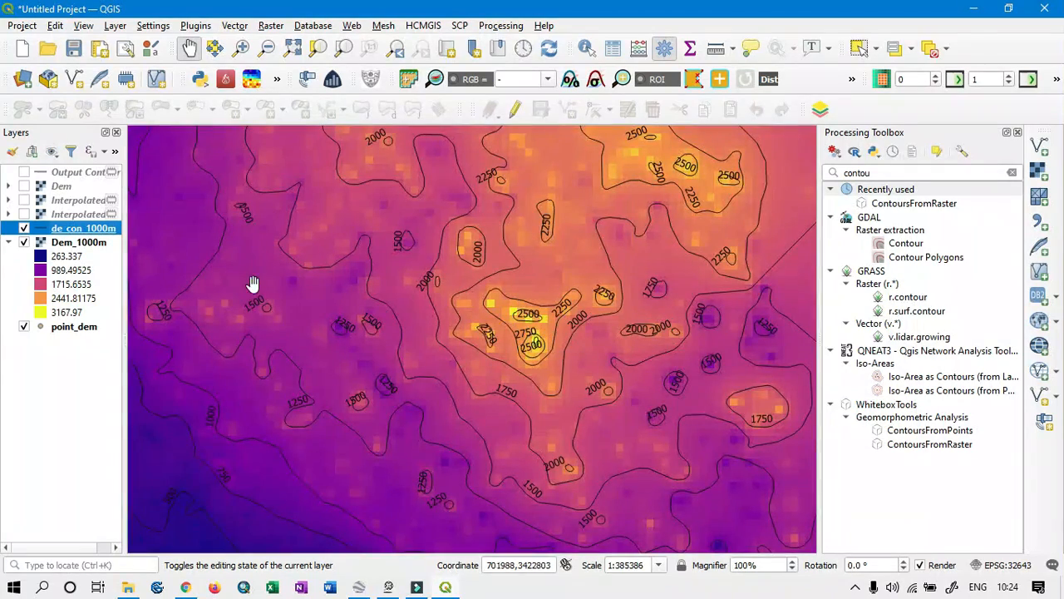
scroll(339, 327, "down", 1)
left_click_drag(280, 438, 387, 399)
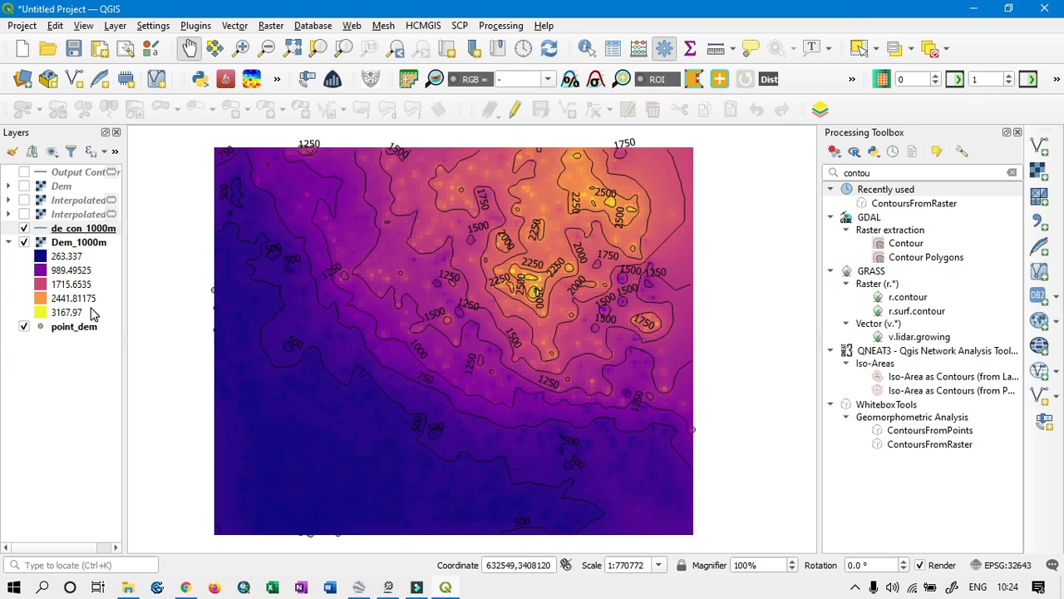
left_click_drag(506, 326, 535, 336)
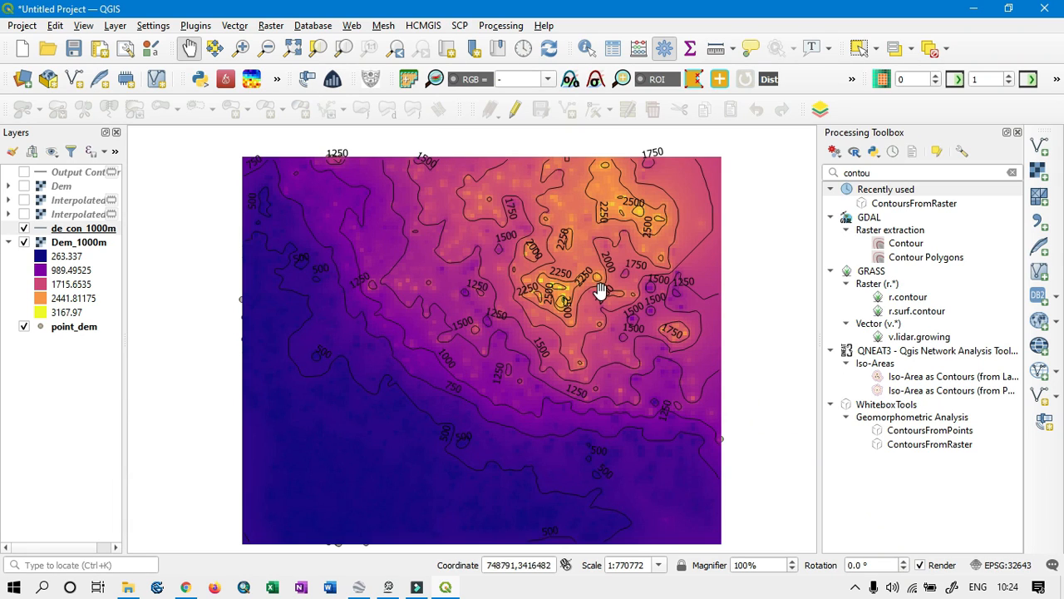
left_click(24, 229)
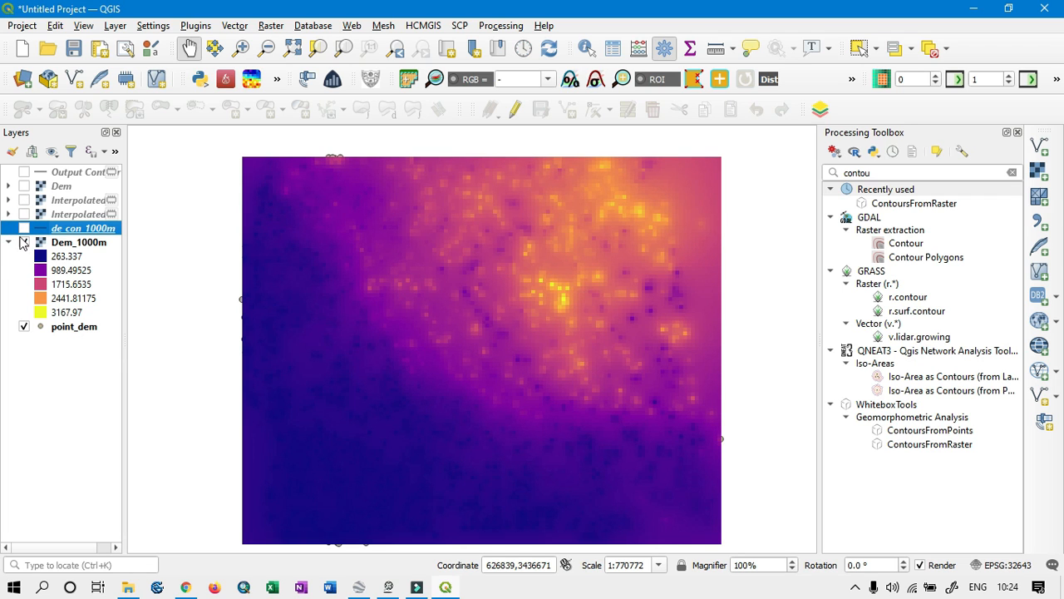
Step: Hide Dem_1000m, show the Dem raster and the output contour layer, and inspect the labelled contours up close
left_click(23, 242)
left_click(23, 187)
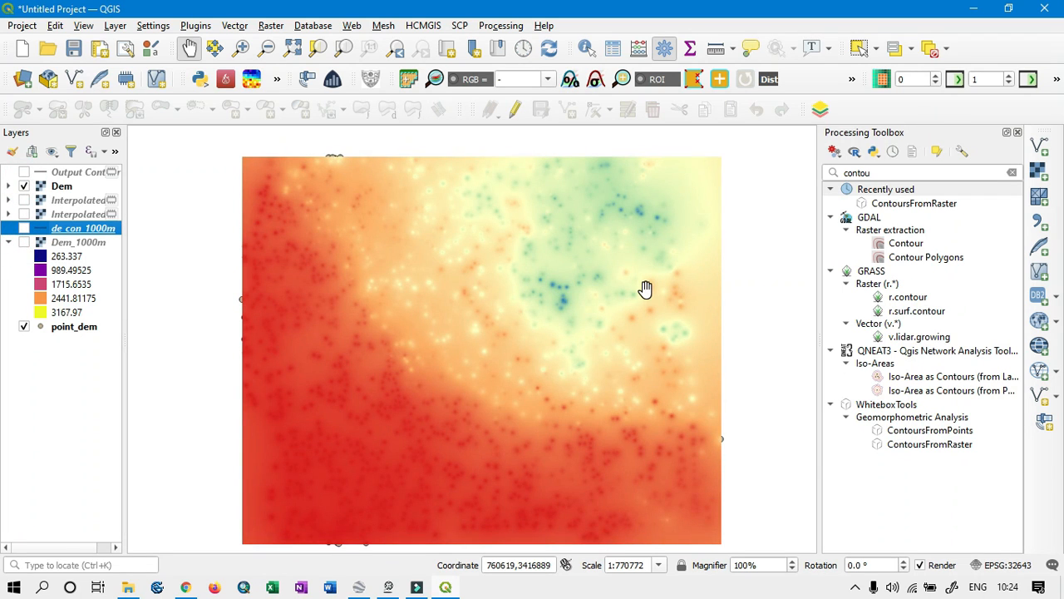
left_click(23, 172)
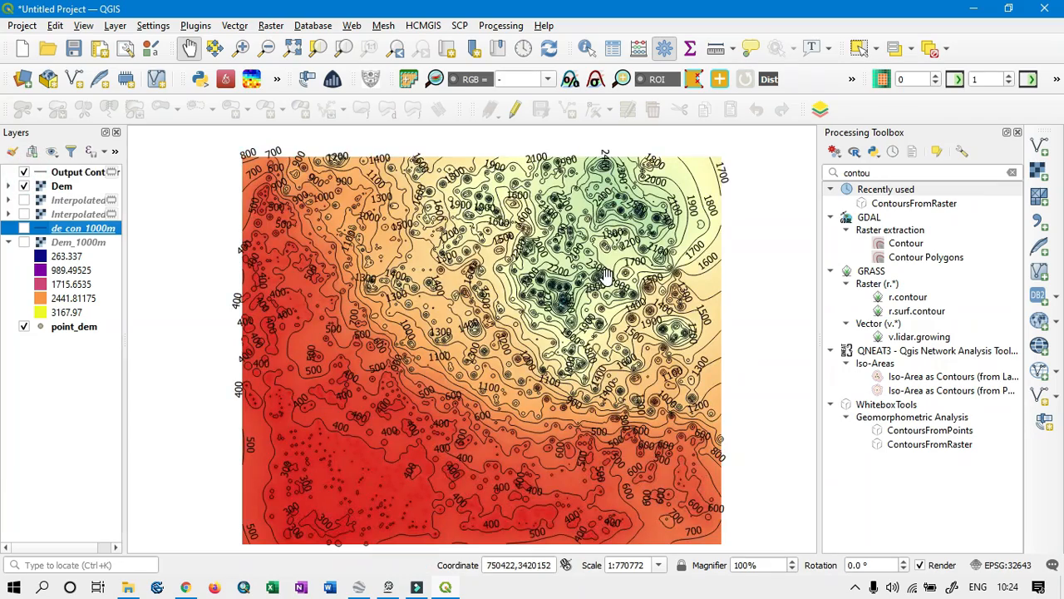
scroll(607, 277, "up", 3)
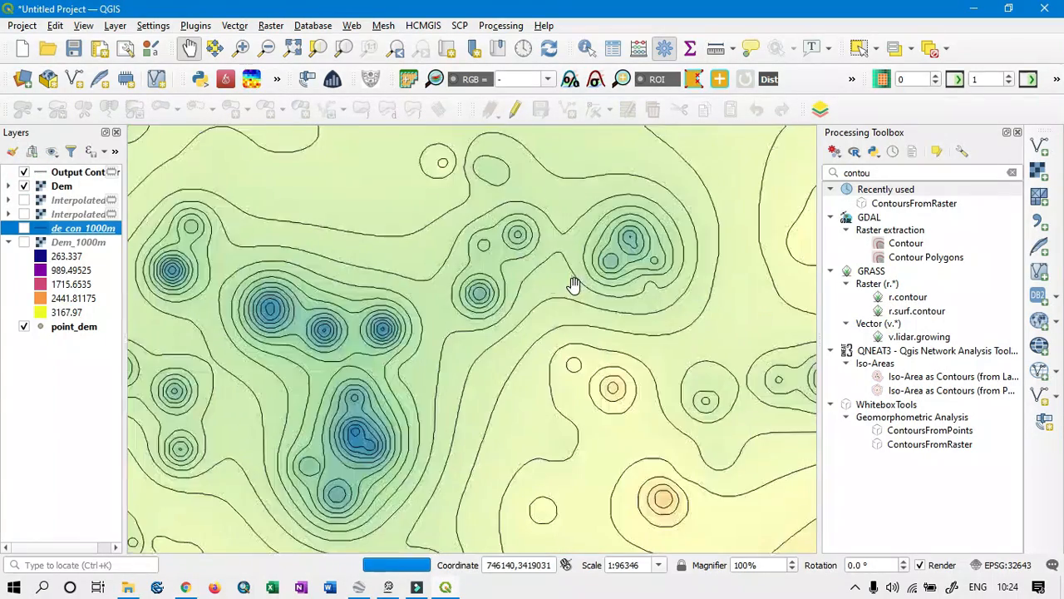
scroll(310, 301, "up", 3)
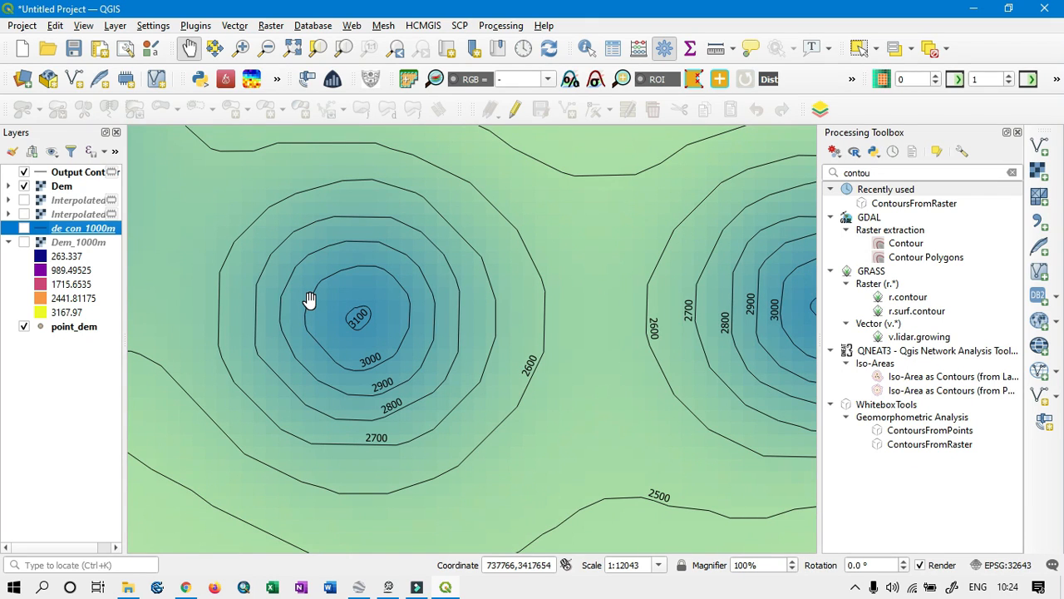
scroll(361, 296, "down", 4)
scroll(487, 323, "down", 2)
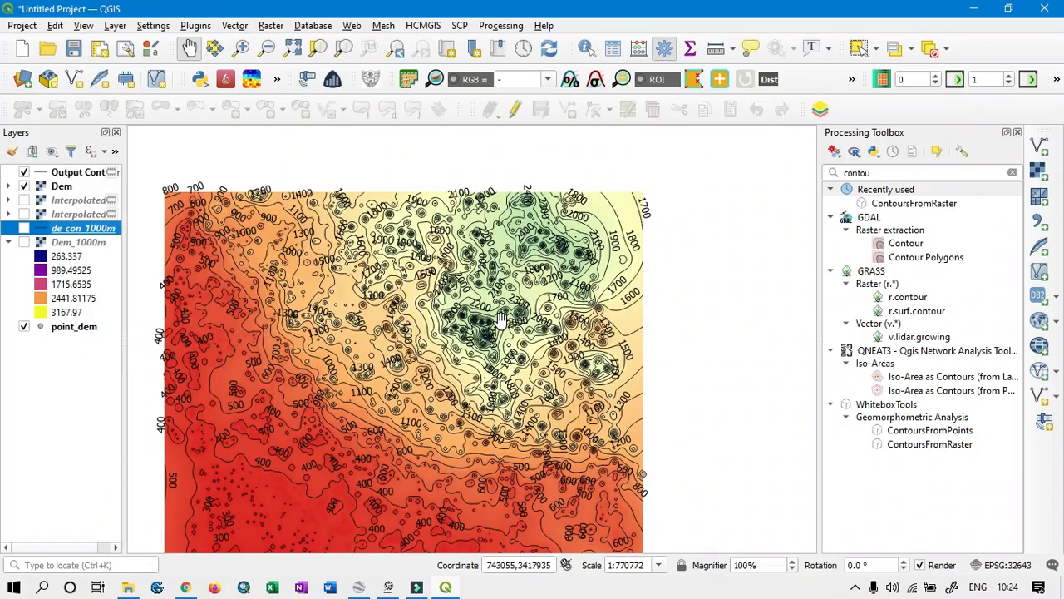
left_click_drag(456, 294, 497, 259)
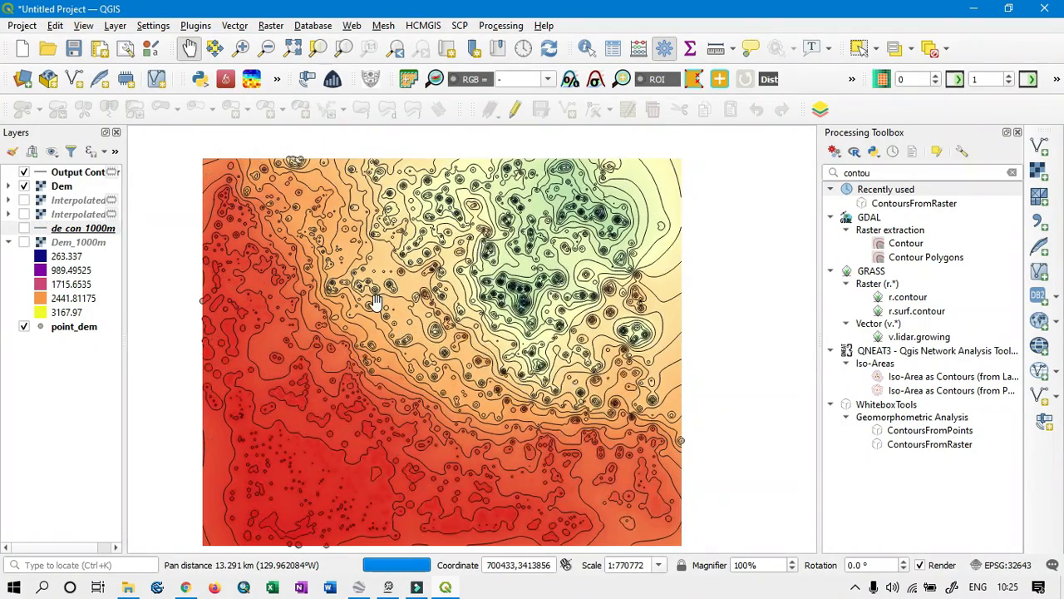
scroll(376, 301, "up", 1)
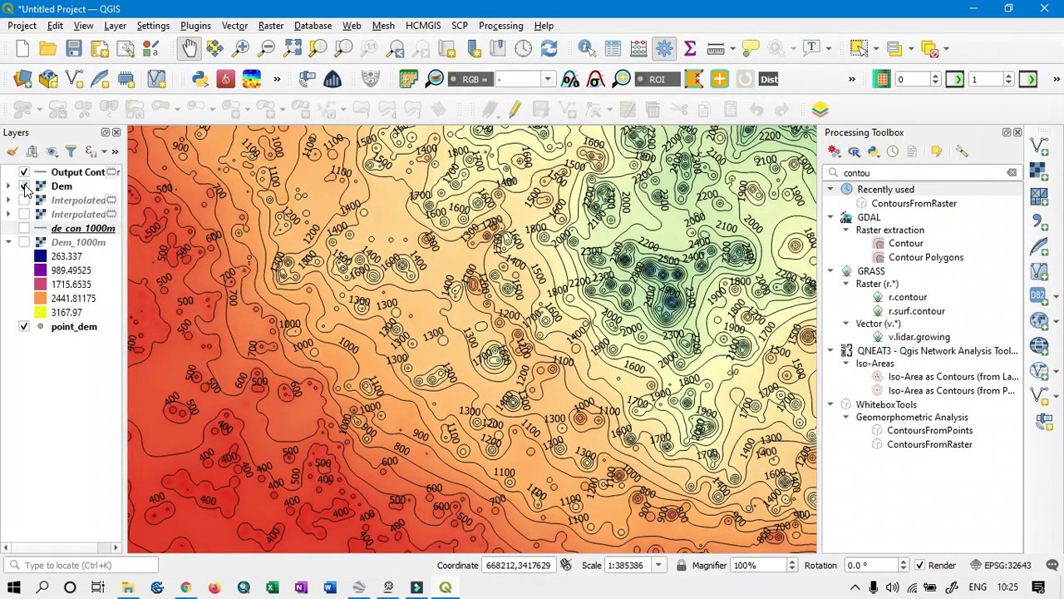
Step: Hide the Dem raster and inspect the output contours together with the point_dem points
left_click(25, 187)
scroll(607, 339, "down", 1)
scroll(543, 282, "up", 2)
scroll(637, 225, "up", 2)
scroll(475, 328, "down", 1)
scroll(449, 256, "down", 1)
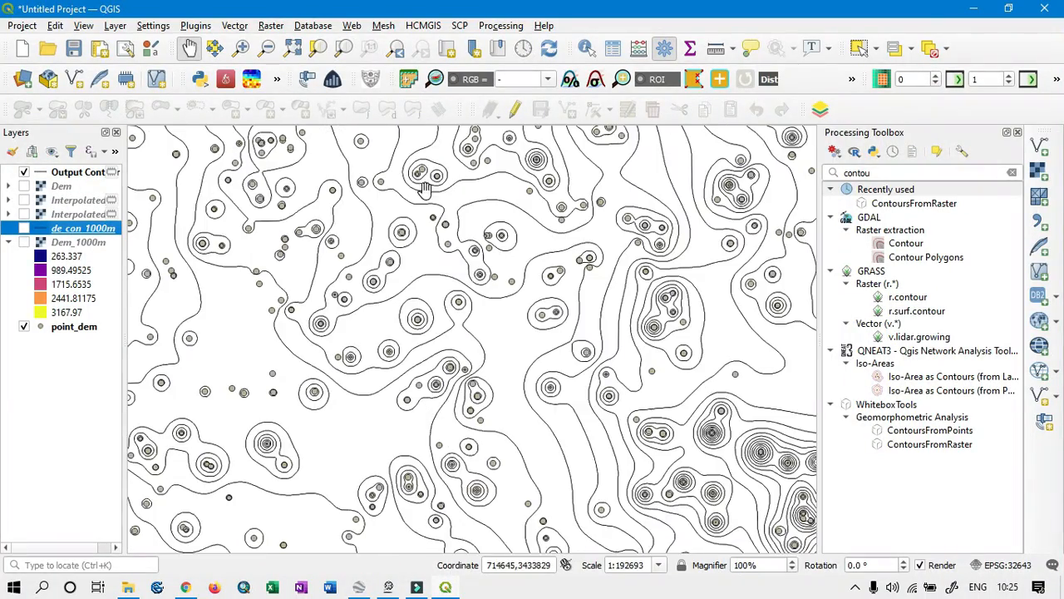
Step: Add the ESRI Physical basemap from QuickMapServices
left_click(490, 30)
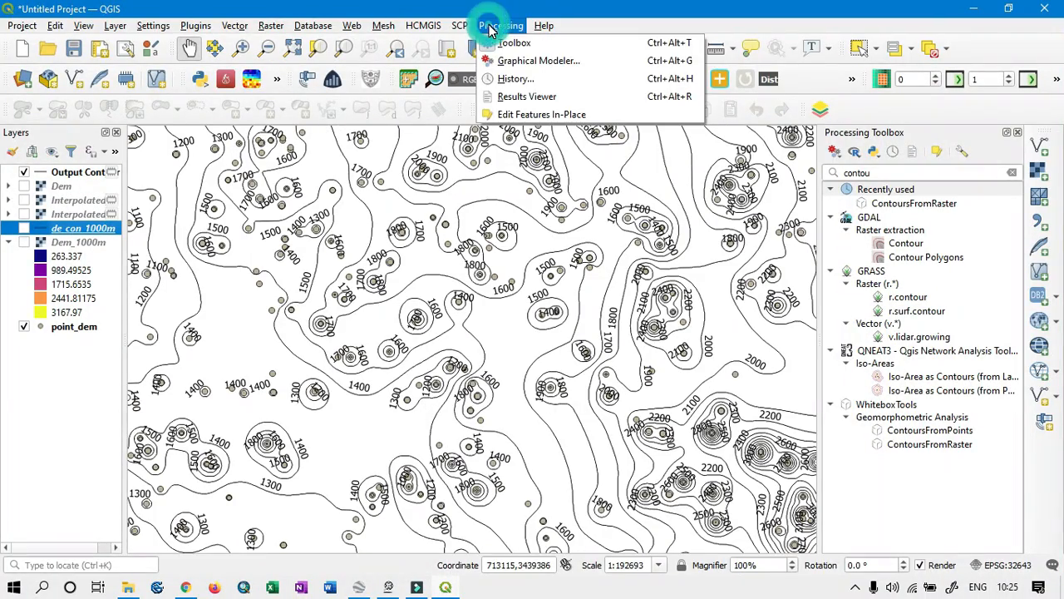
mouse_move(351, 31)
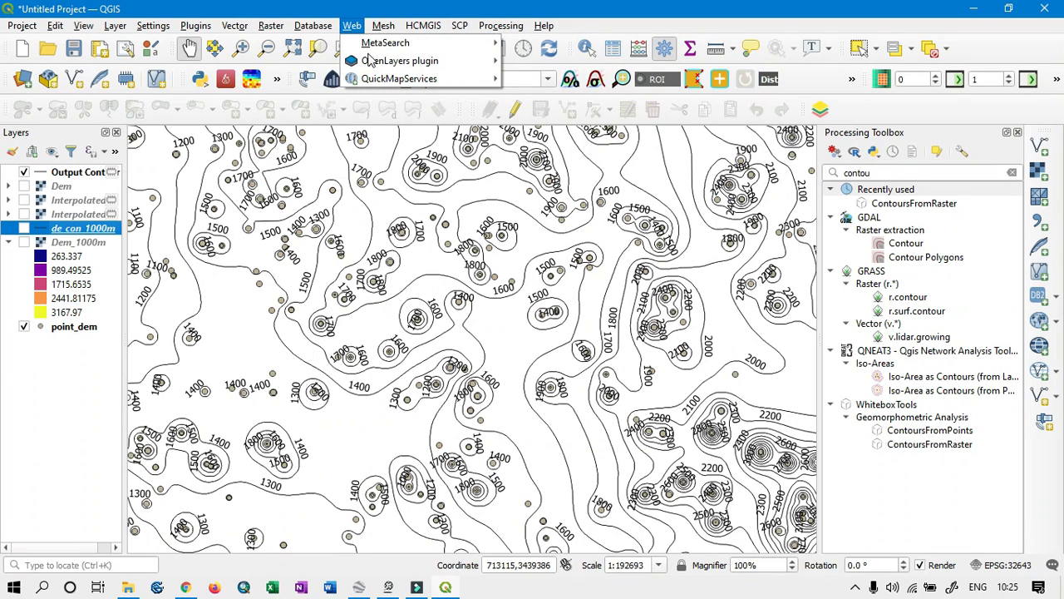
mouse_move(374, 64)
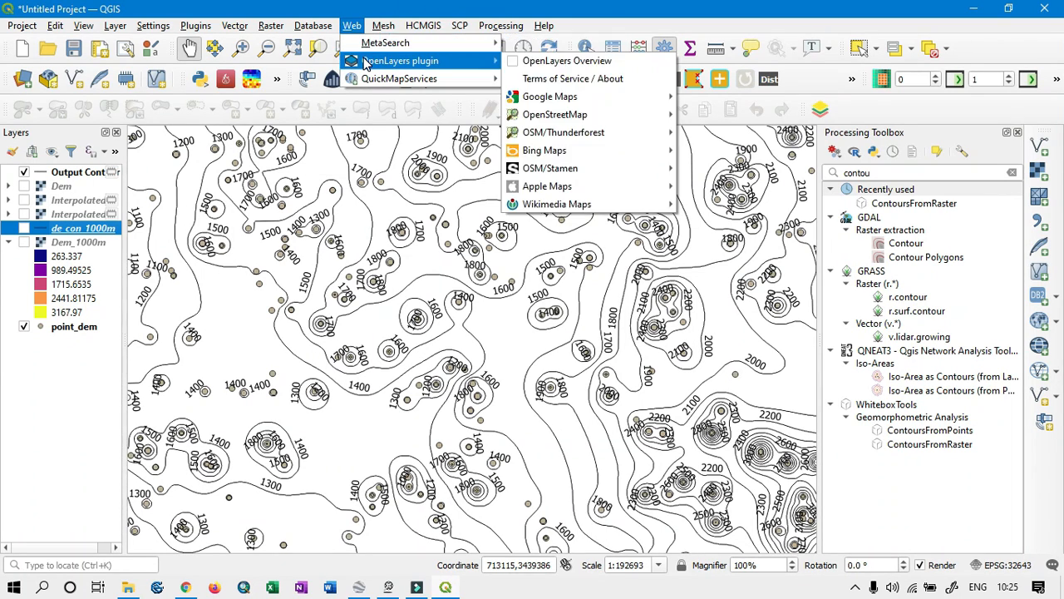
mouse_move(394, 84)
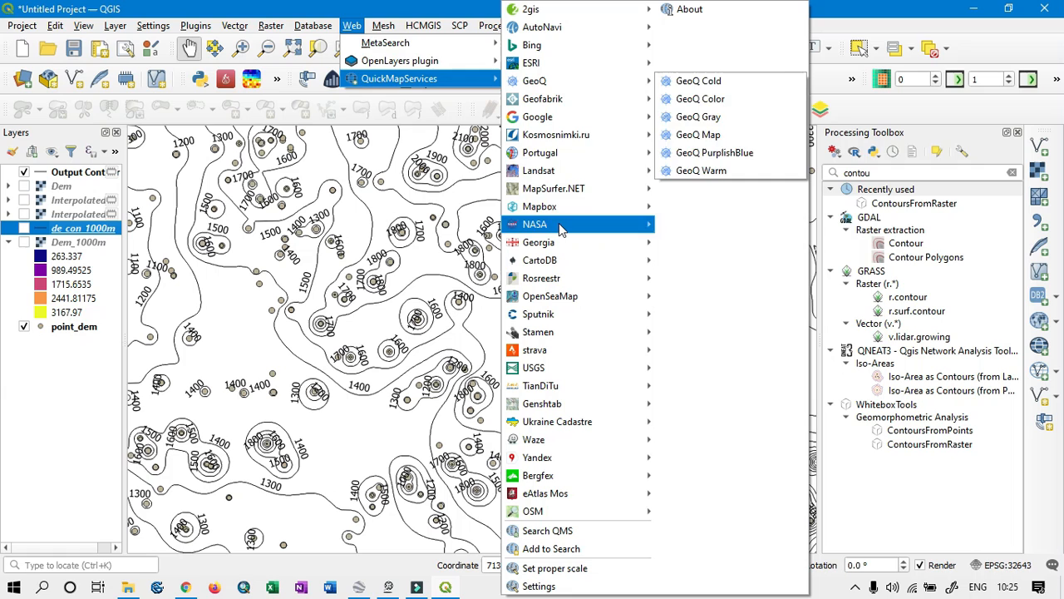
mouse_move(552, 125)
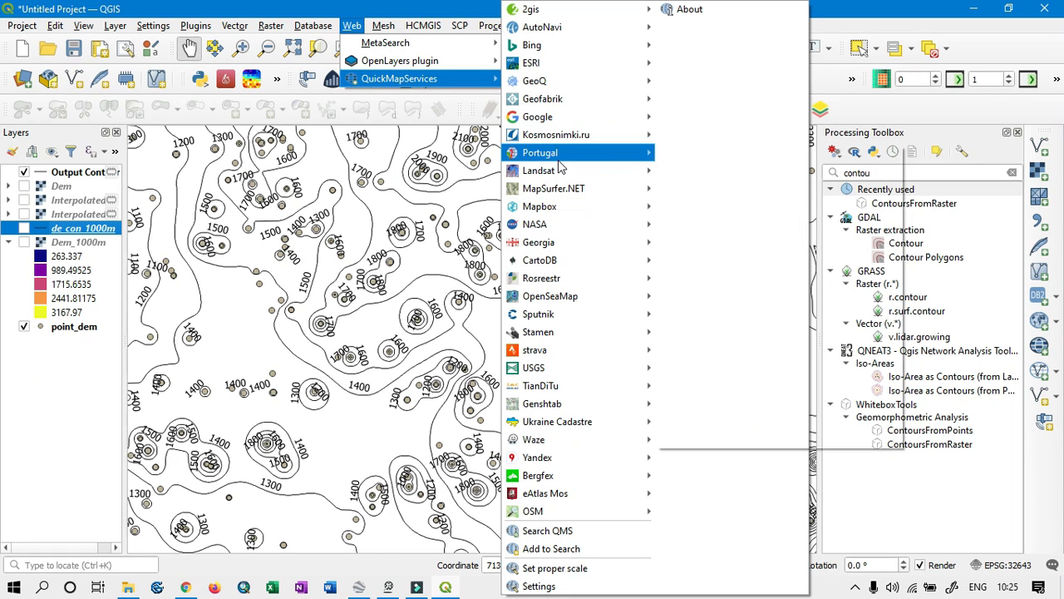
mouse_move(560, 68)
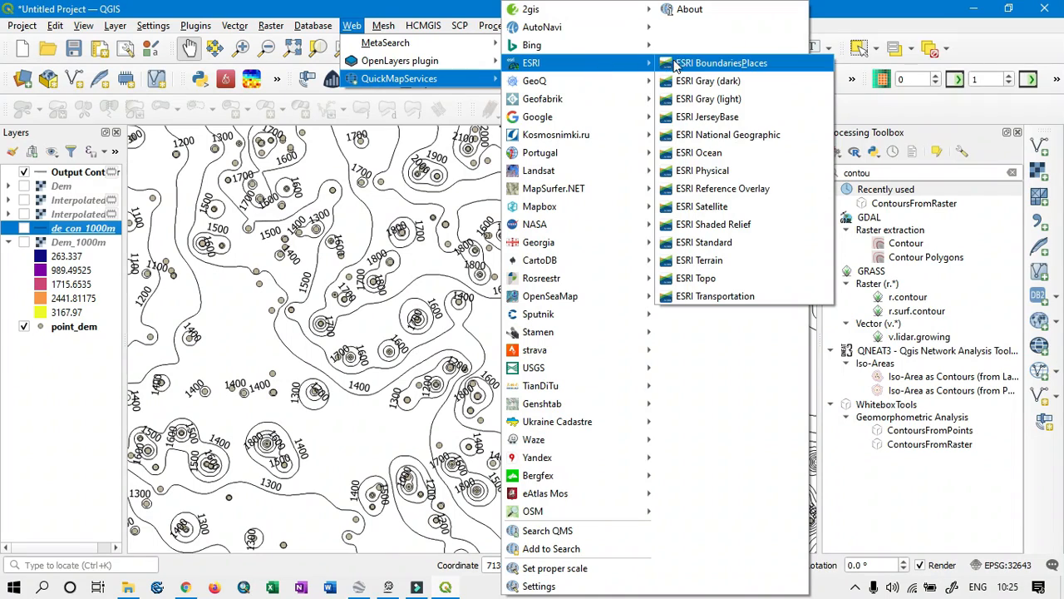
left_click(703, 170)
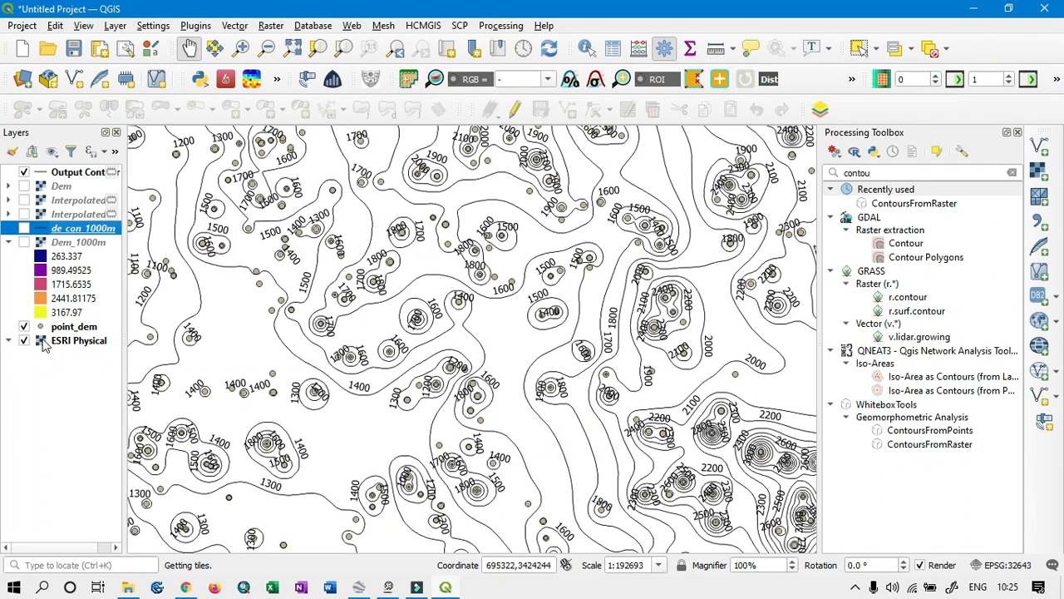
Step: Remove the ESRI Physical basemap layer from the project
scroll(516, 306, "down", 2)
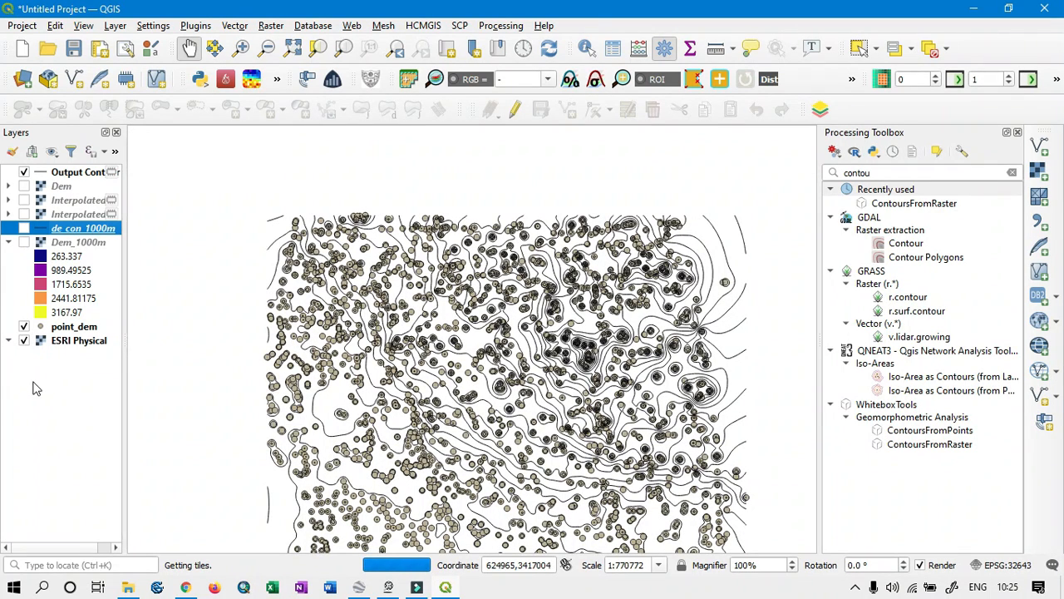
right_click(77, 347)
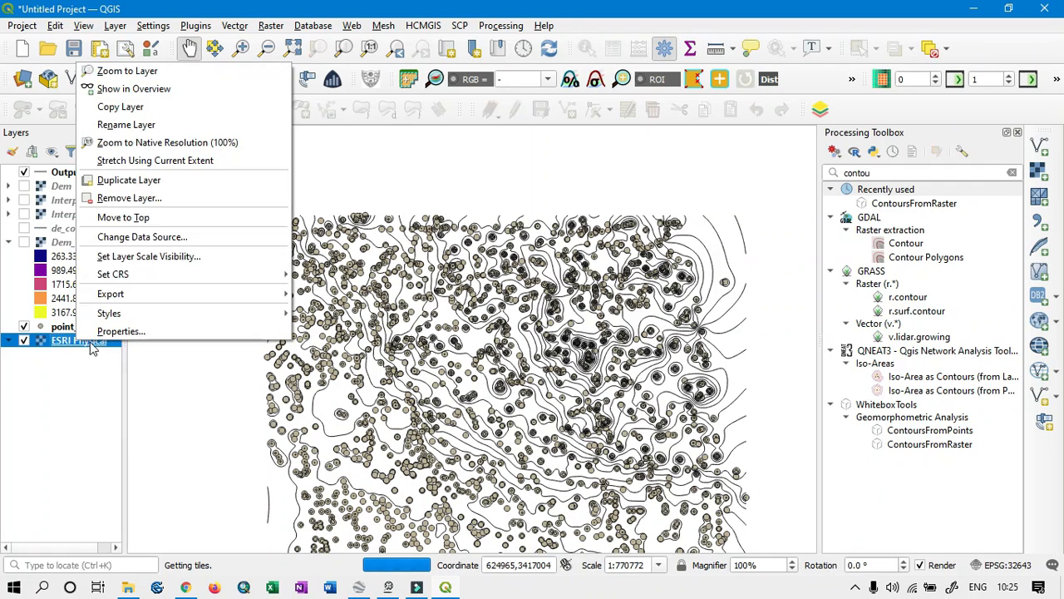
left_click(133, 195)
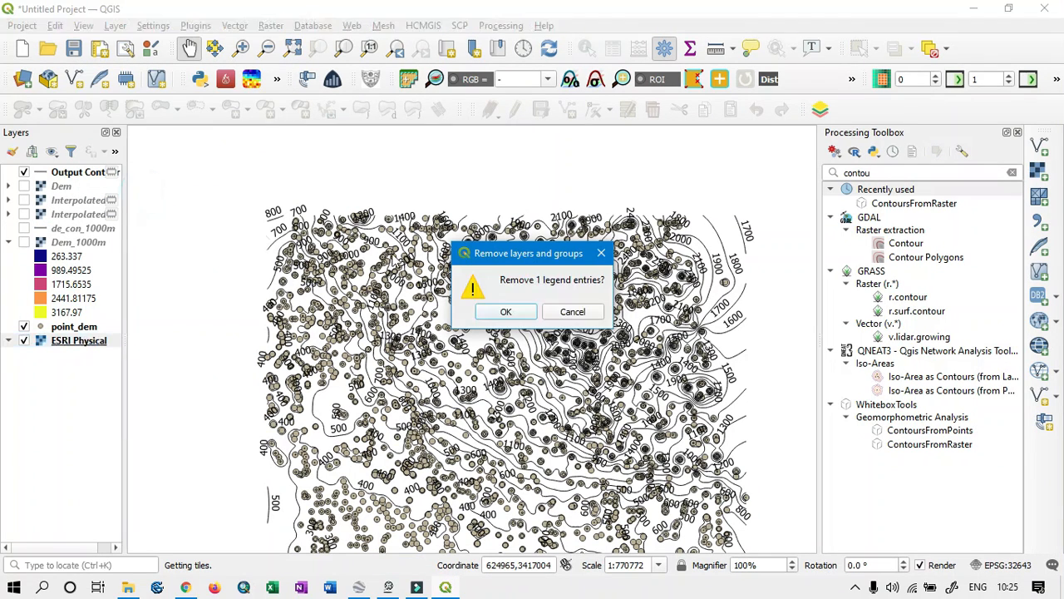
left_click(505, 312)
Step: Add the OpenStreetMap basemap with the OpenLayers plugin and view it beneath the contours
left_click(359, 26)
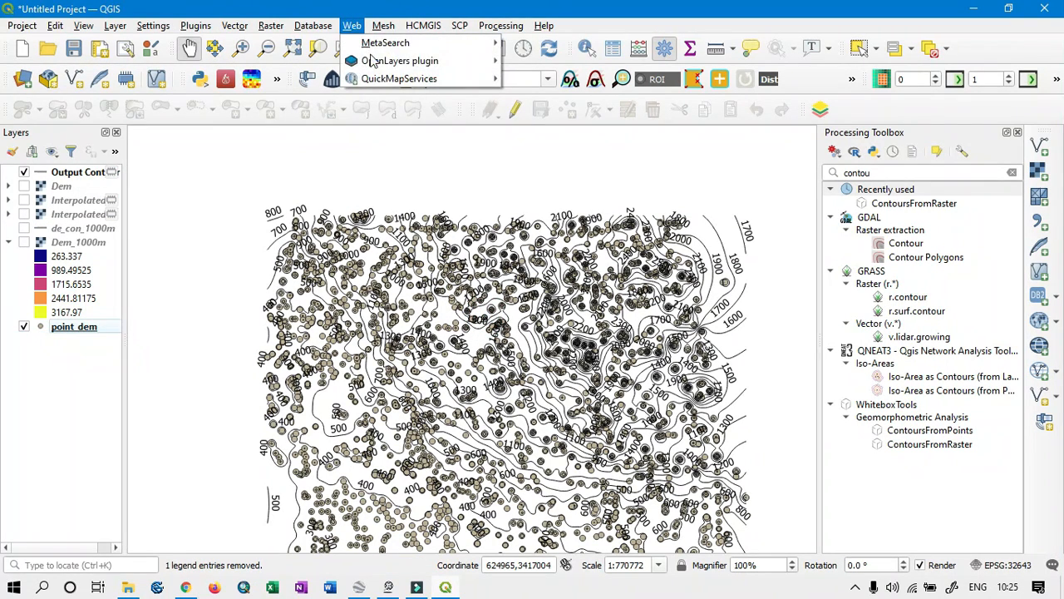
mouse_move(587, 115)
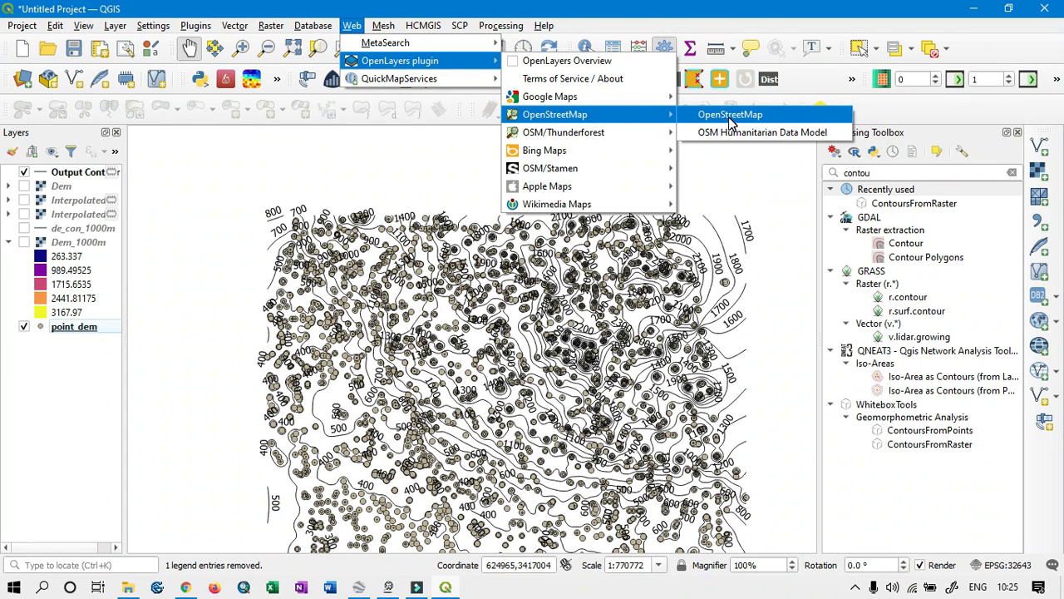
left_click(730, 116)
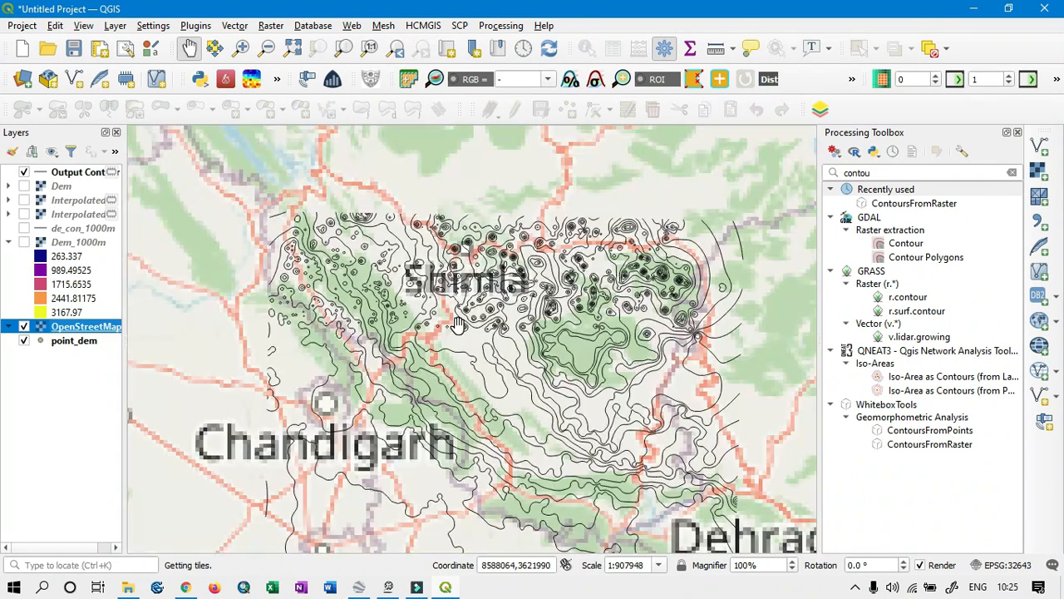
left_click_drag(532, 436, 532, 354)
scroll(601, 280, "up", 2)
left_click_drag(601, 280, 441, 299)
scroll(445, 332, "down", 2)
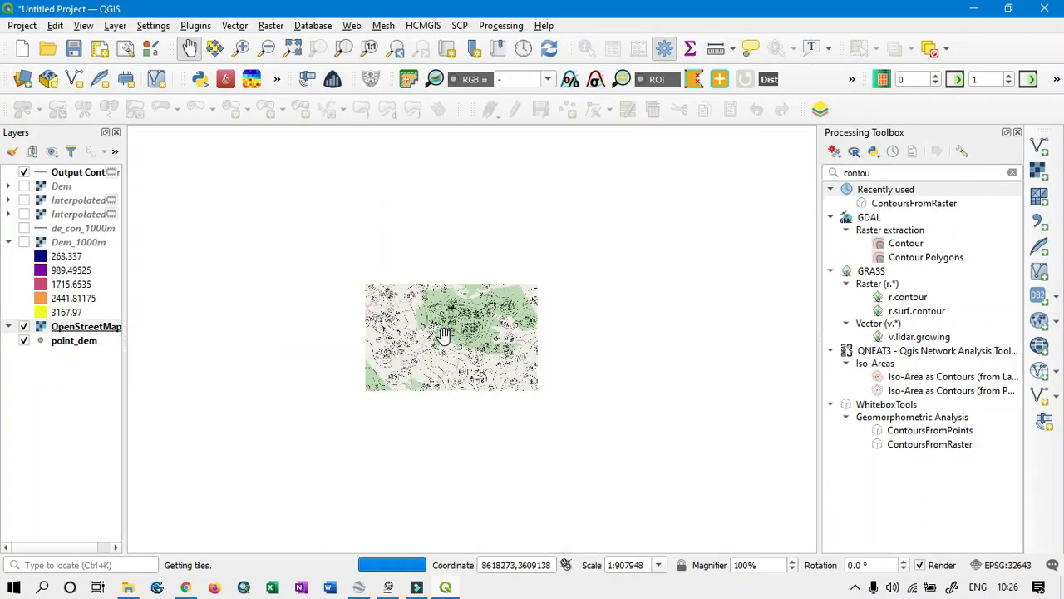
left_click_drag(445, 332, 531, 304)
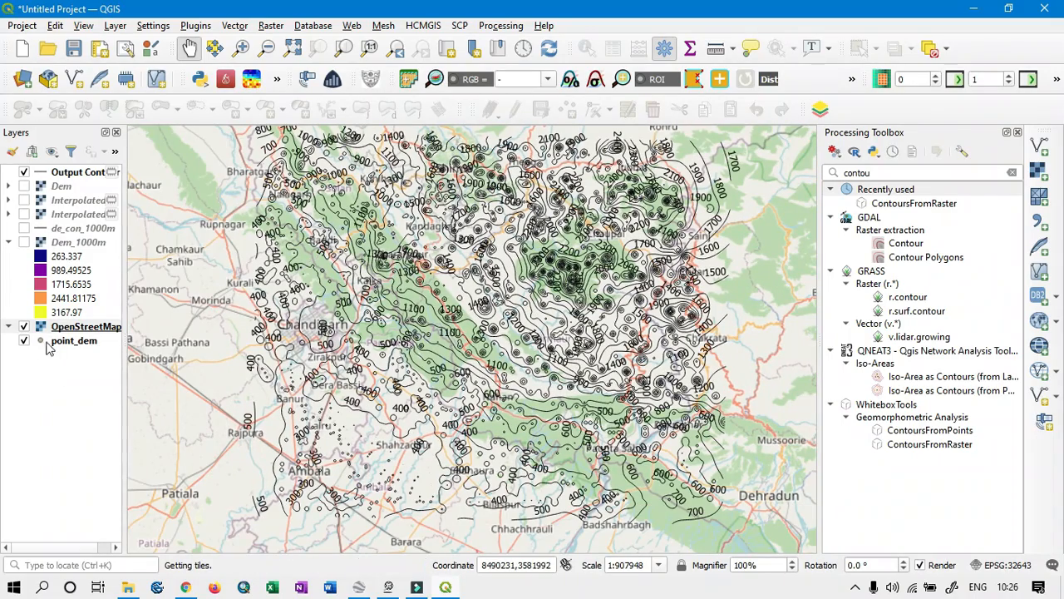
Step: Set the global opacity of the OpenStreetMap layer to 47.3% and apply it
right_click(87, 325)
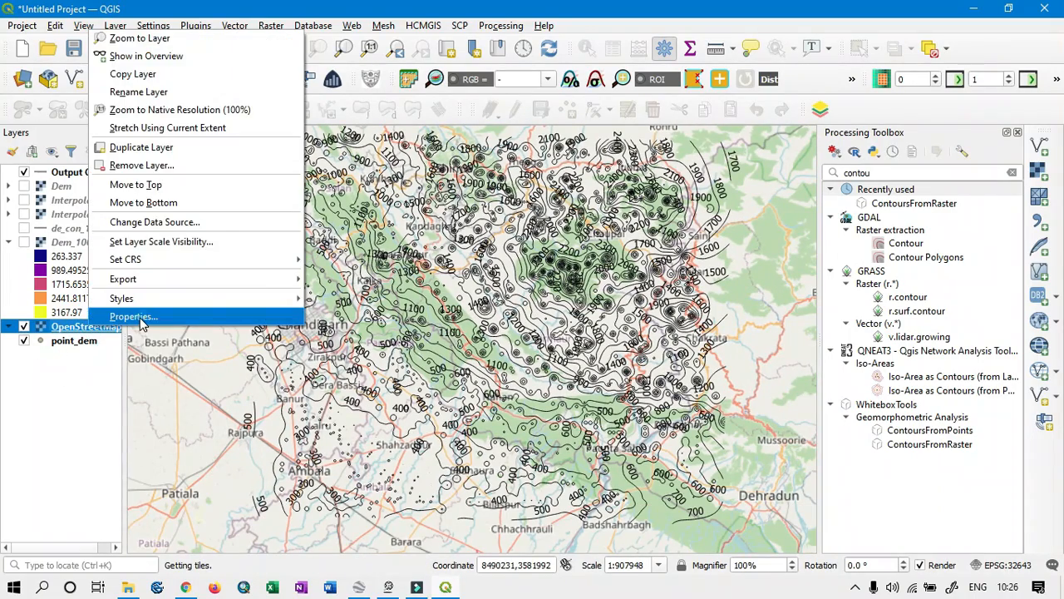
left_click(140, 321)
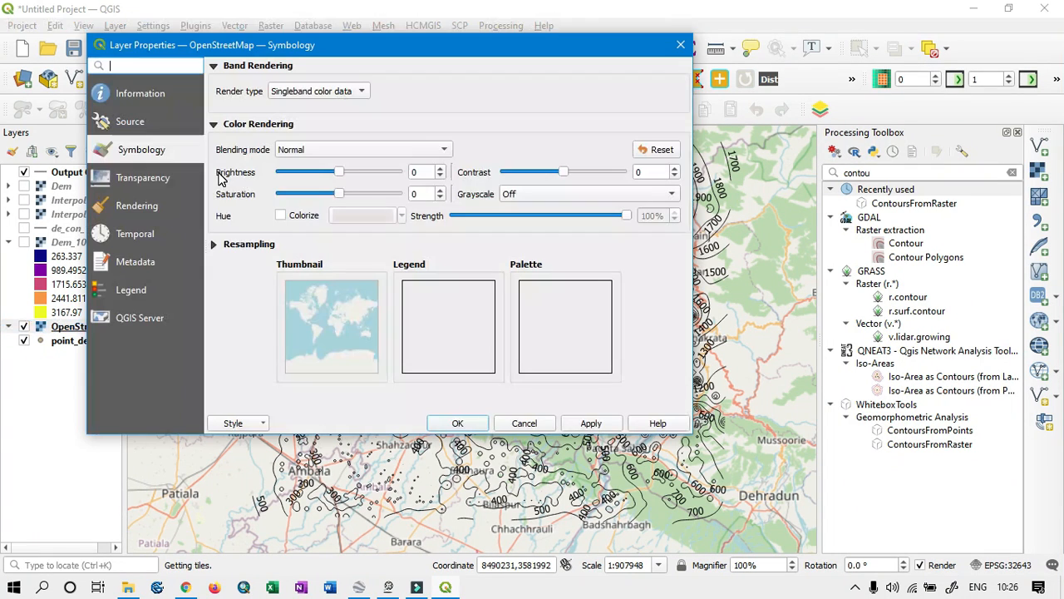
left_click(151, 179)
left_click(402, 90)
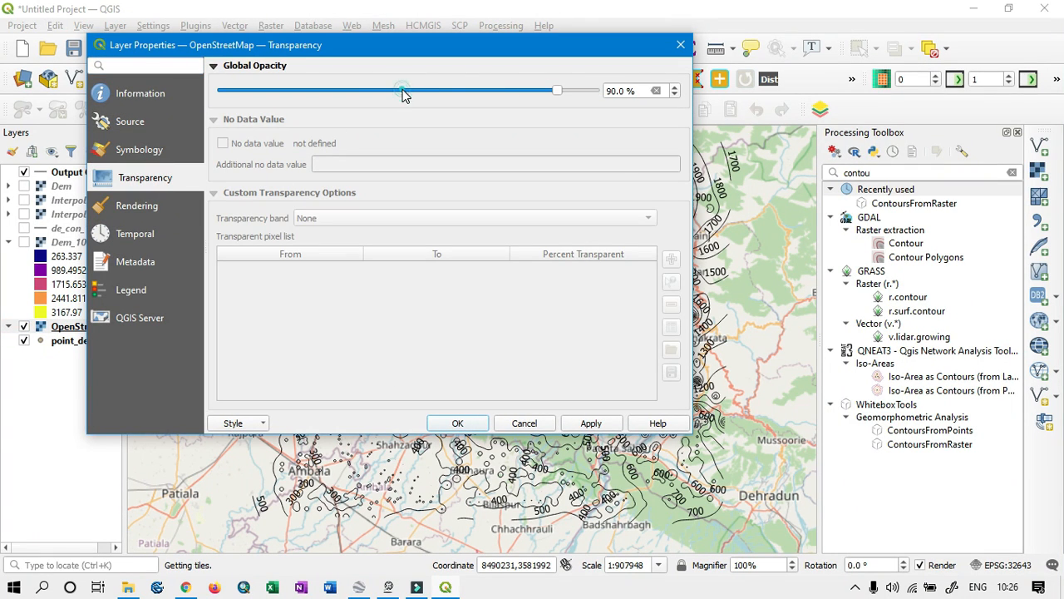
left_click(394, 92)
left_click(394, 91)
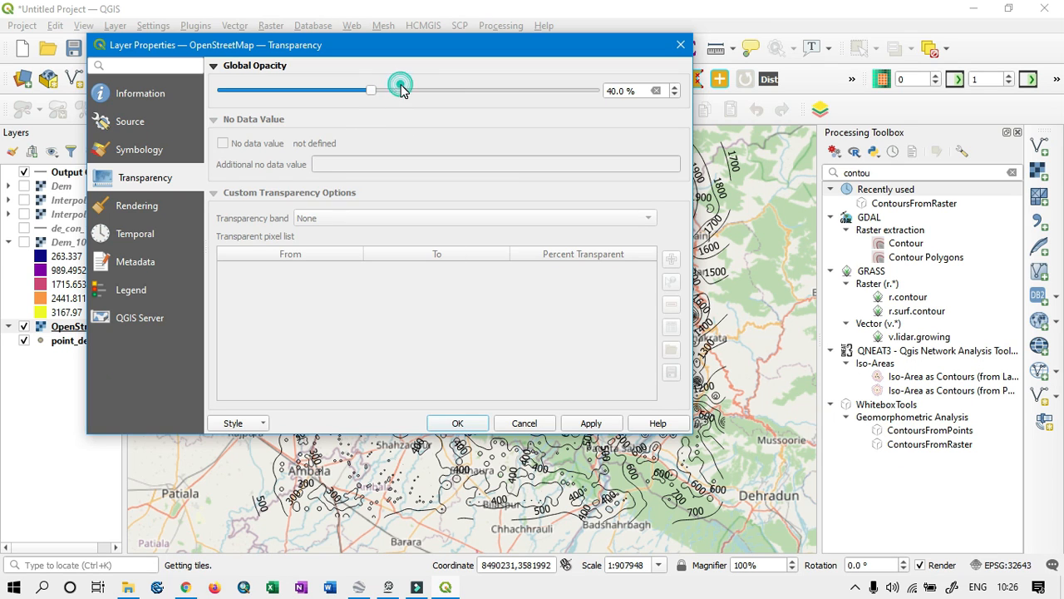
left_click_drag(375, 95, 397, 91)
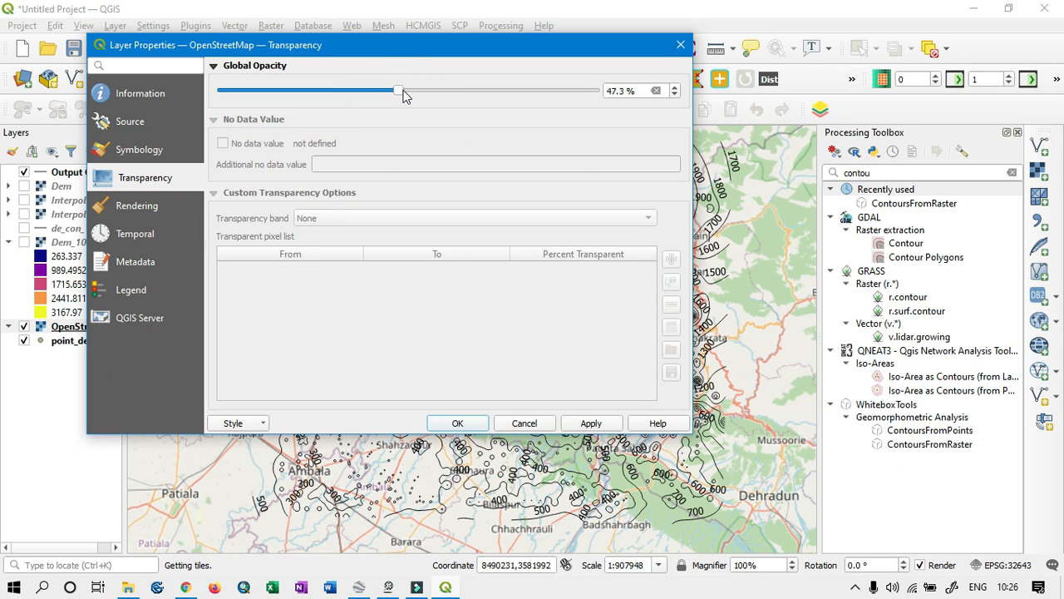
left_click(590, 423)
left_click(465, 423)
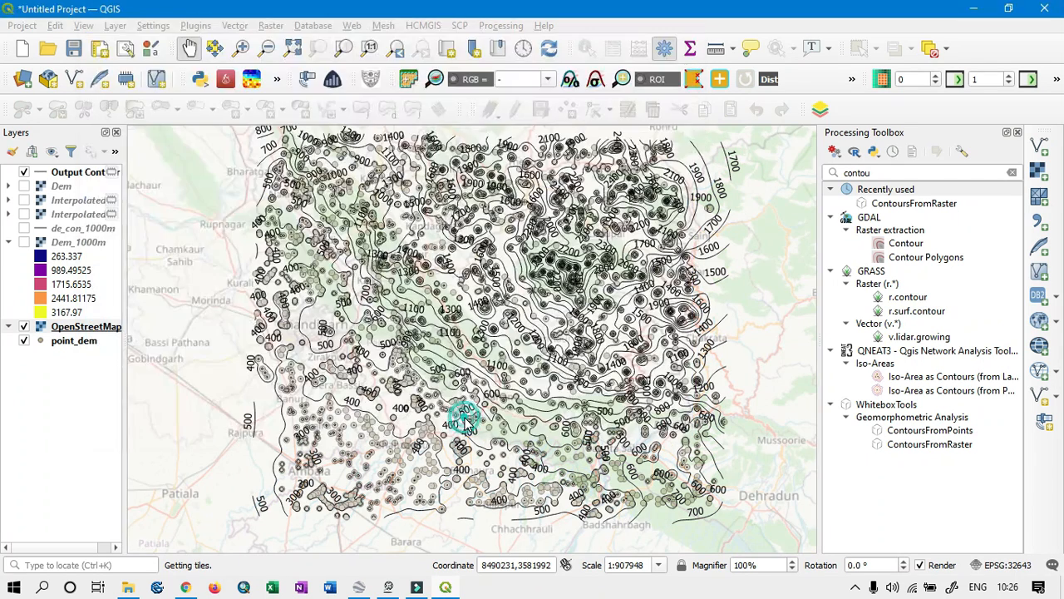
Step: Examine how the contours and elevation points line up with the terrain and places on the faded OpenStreetMap basemap
scroll(484, 229, "up", 3)
left_click_drag(649, 247, 523, 428)
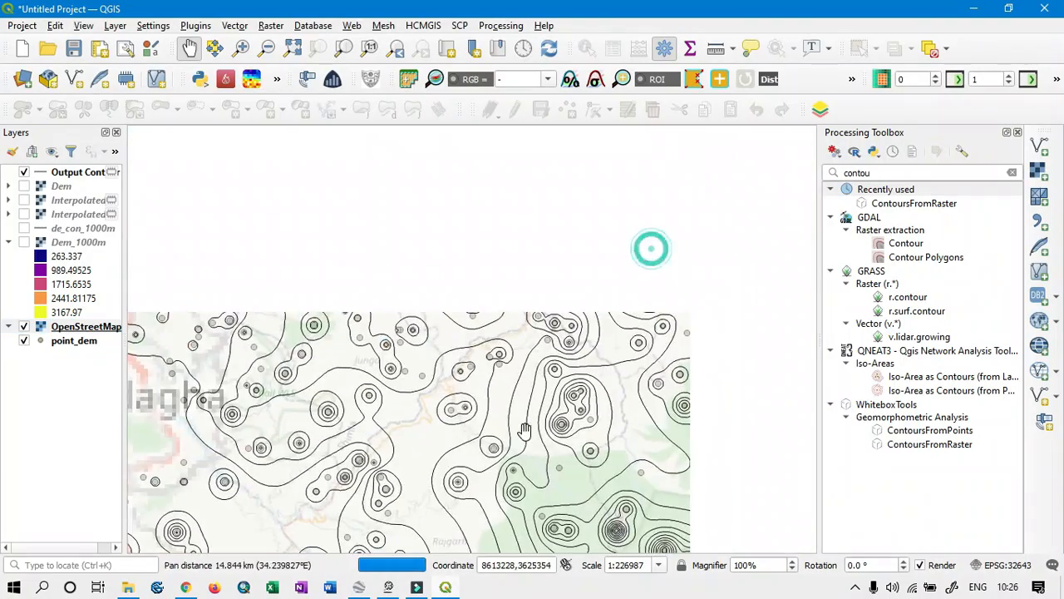
left_click_drag(656, 482, 497, 354)
scroll(515, 432, "up", 2)
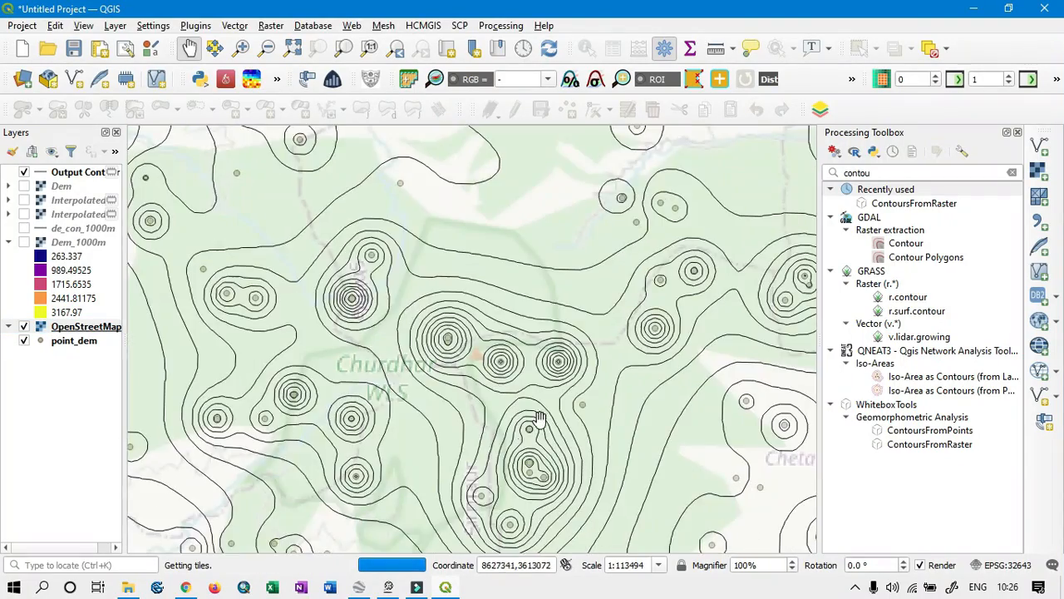
left_click_drag(520, 306, 492, 548)
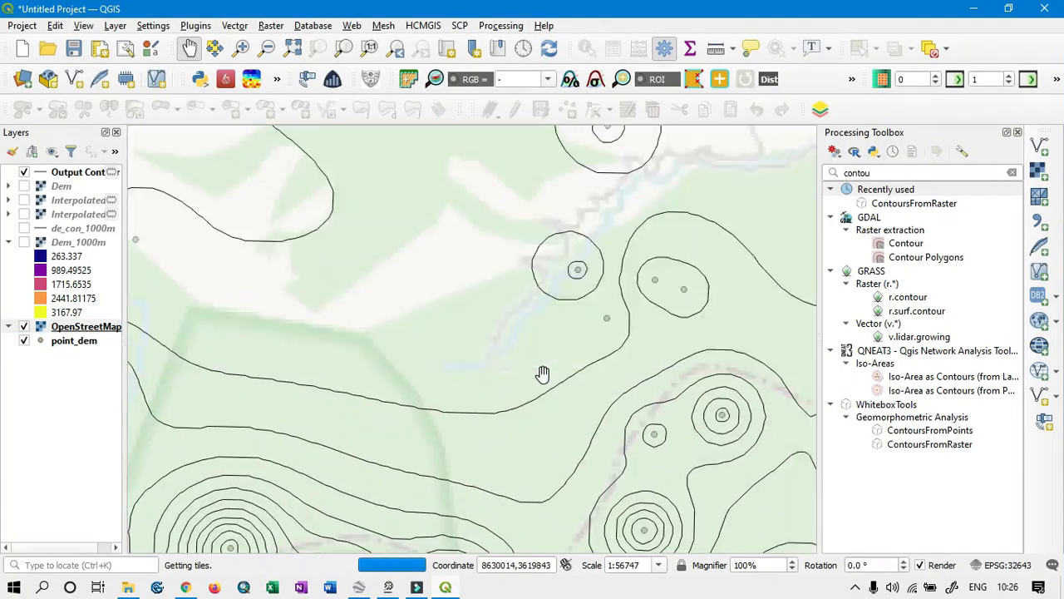
left_click_drag(542, 374, 591, 526)
left_click_drag(606, 333, 539, 333)
scroll(496, 310, "down", 2)
scroll(539, 364, "down", 2)
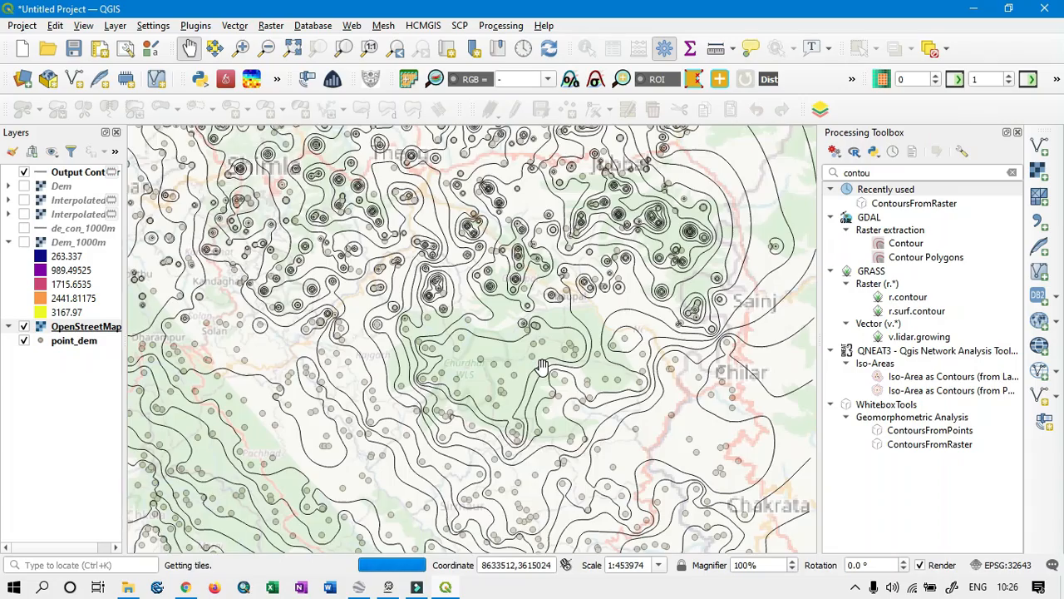
scroll(270, 268, "up", 2)
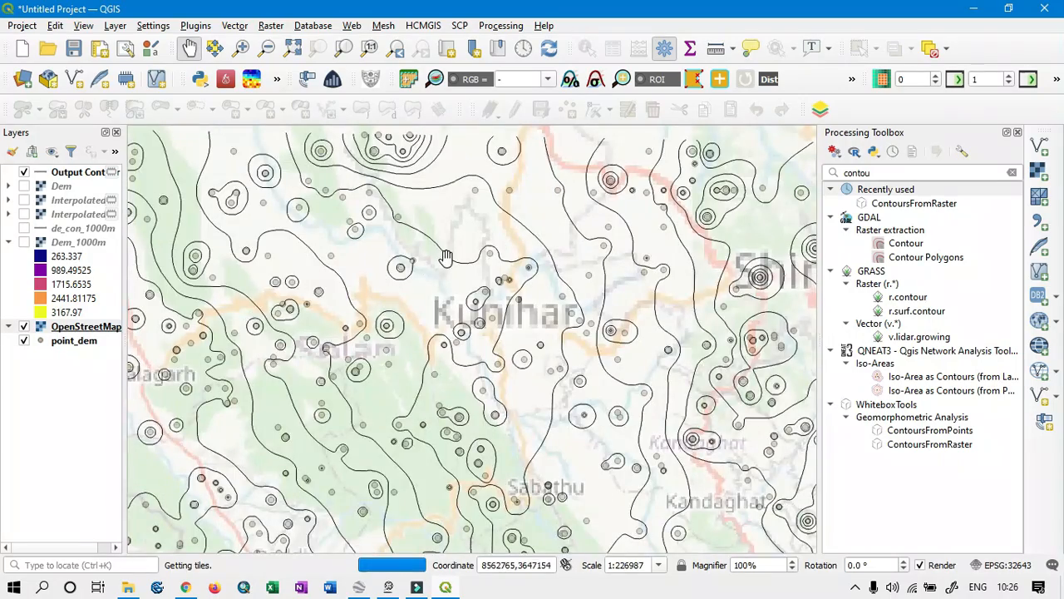
left_click_drag(353, 262, 497, 293)
left_click_drag(588, 422, 462, 286)
left_click_drag(432, 391, 614, 209)
left_click_drag(310, 389, 603, 226)
scroll(411, 379, "down", 3)
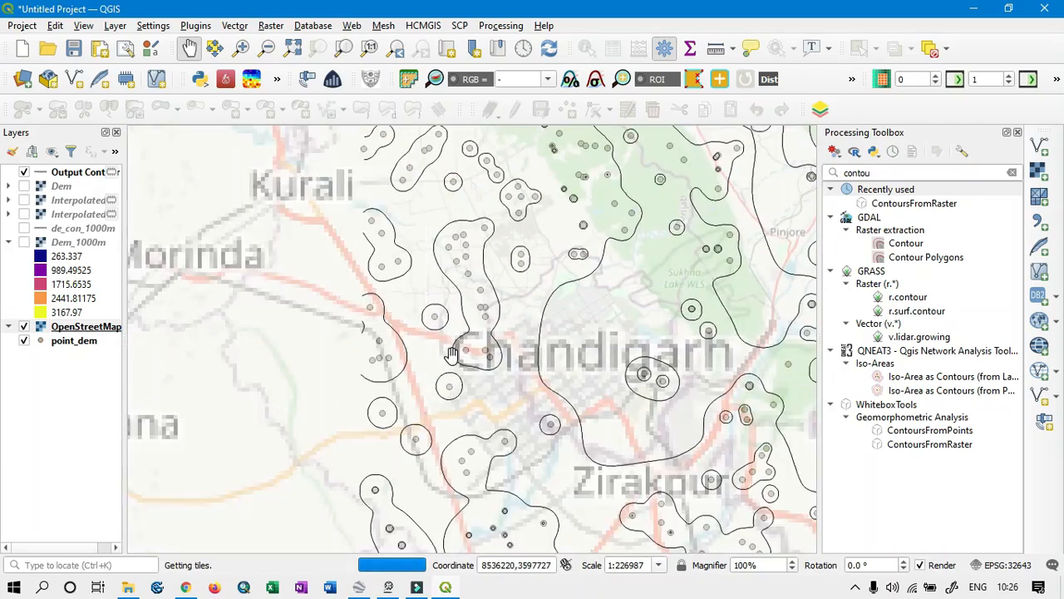
Step: Examine the labelled contours and elevation points over the basemap, from the plains around Ambala to the hills around Chaupal and Churdhar
scroll(418, 374, "up", 3)
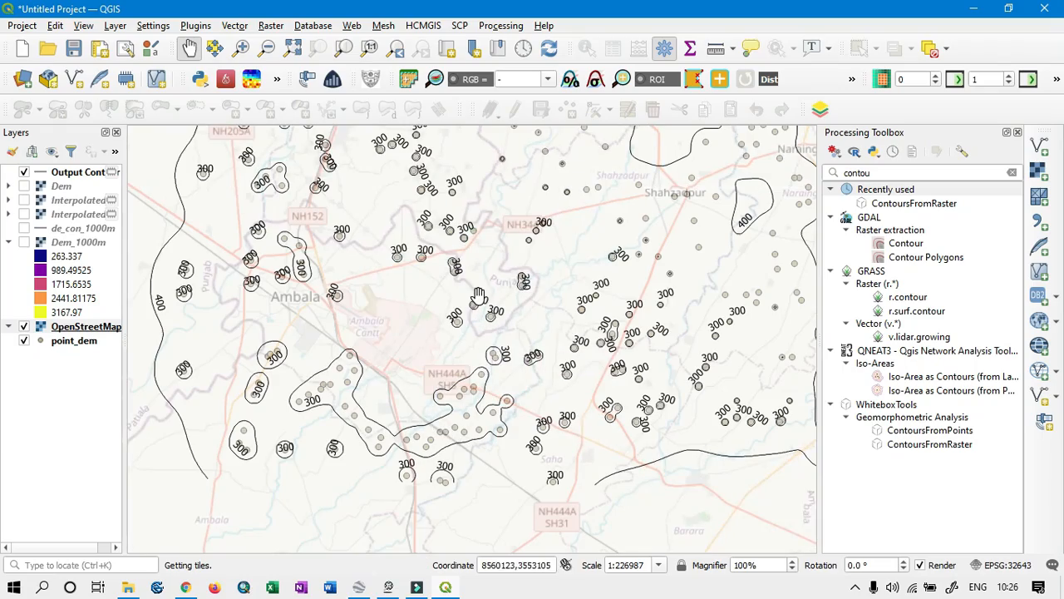
left_click_drag(450, 330, 306, 426)
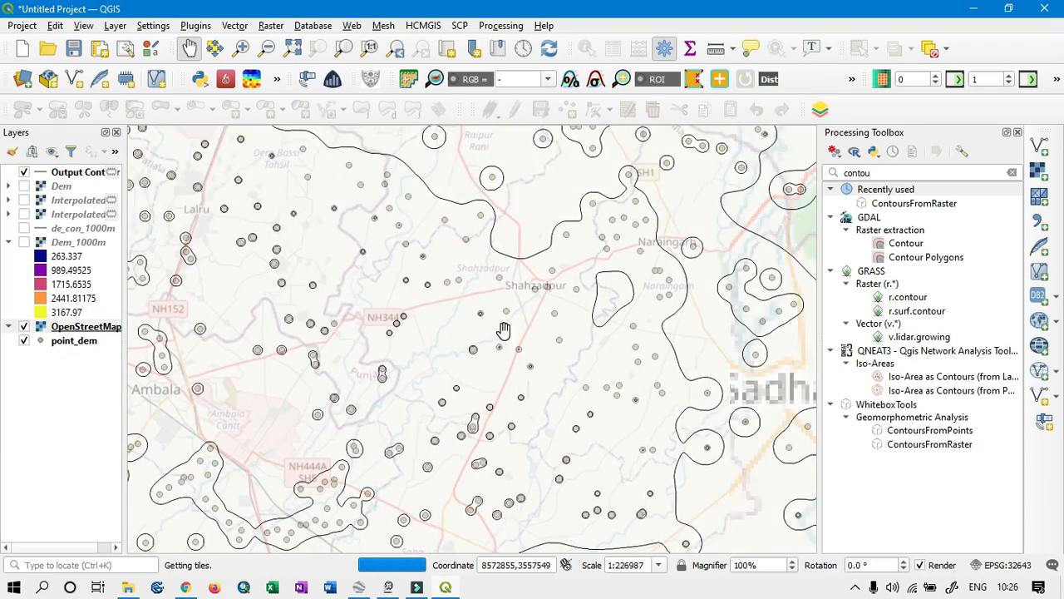
left_click_drag(500, 334, 422, 468)
left_click_drag(574, 364, 458, 517)
scroll(458, 517, "down", 3)
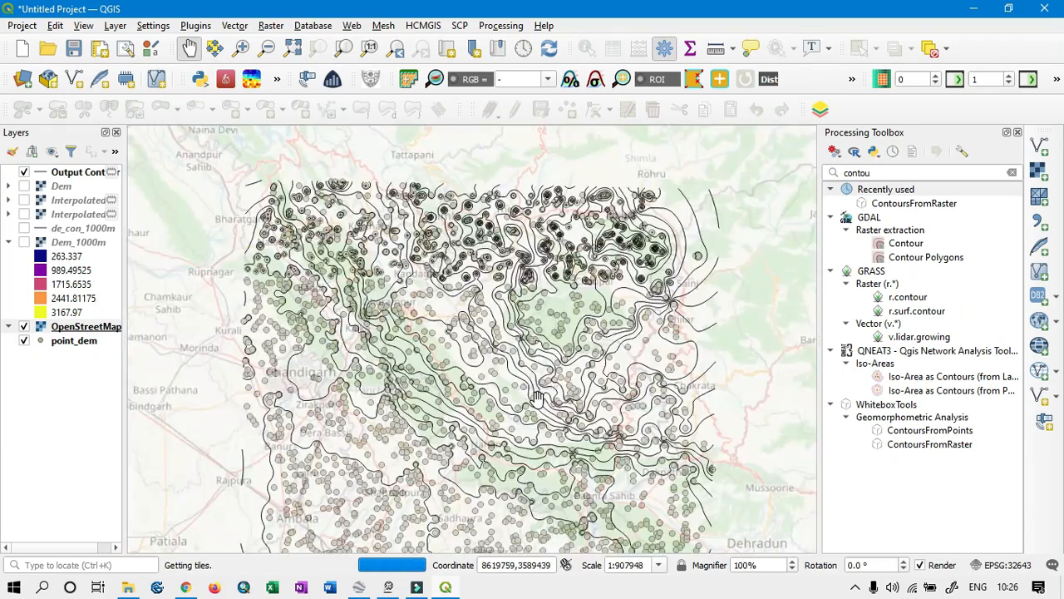
scroll(504, 310, "up", 3)
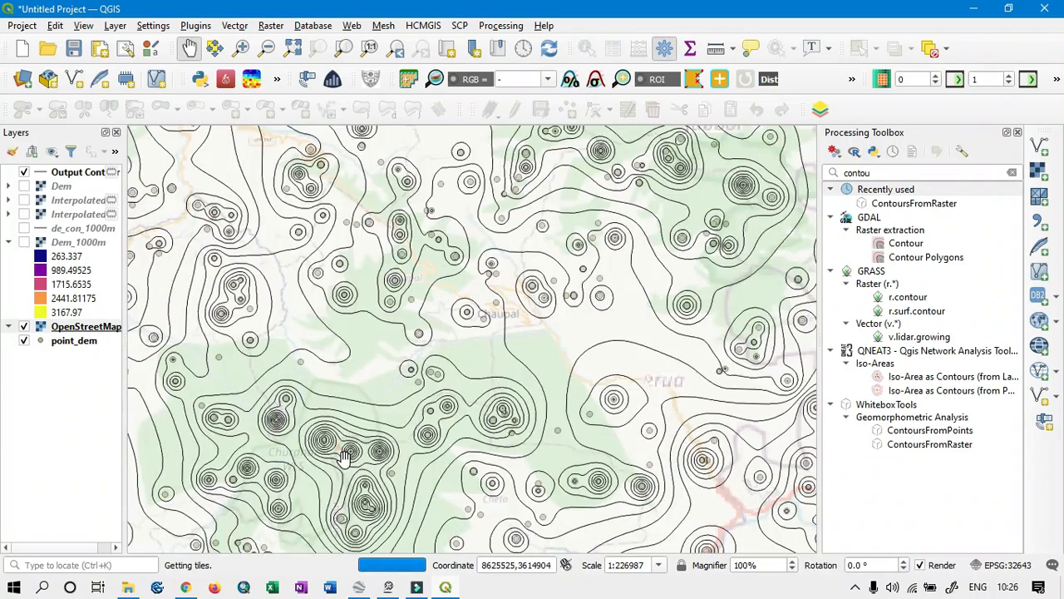
scroll(347, 456, "up", 2)
scroll(445, 393, "down", 1)
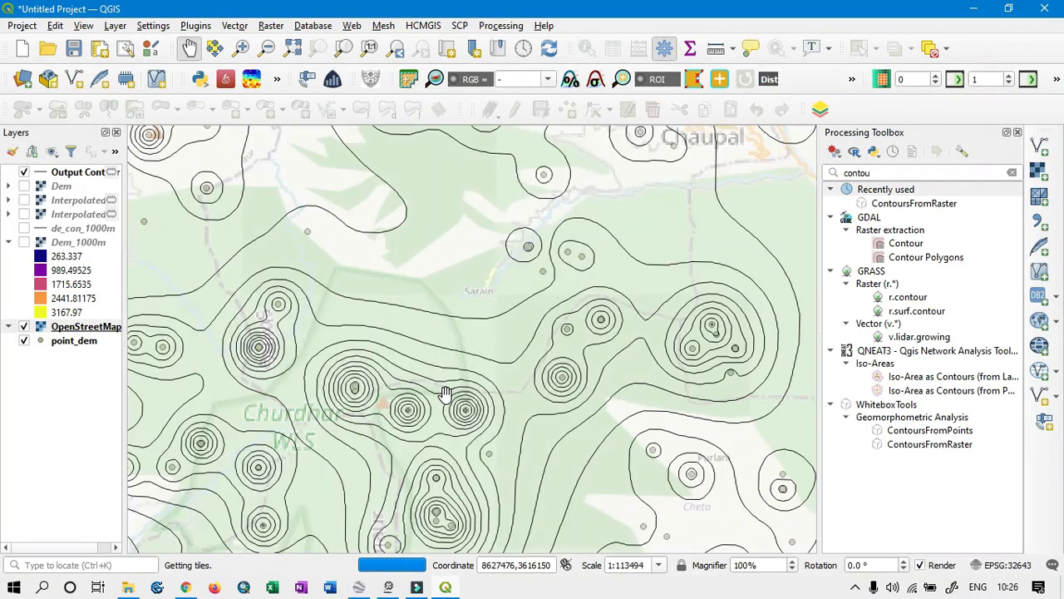
scroll(445, 394, "down", 1)
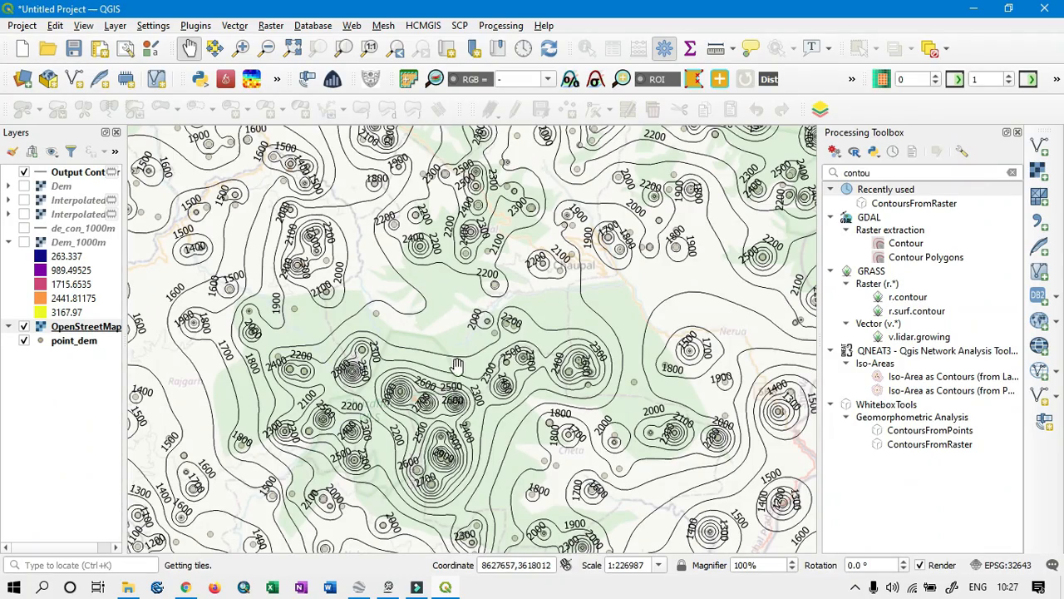
scroll(456, 366, "down", 1)
left_click_drag(481, 345, 524, 349)
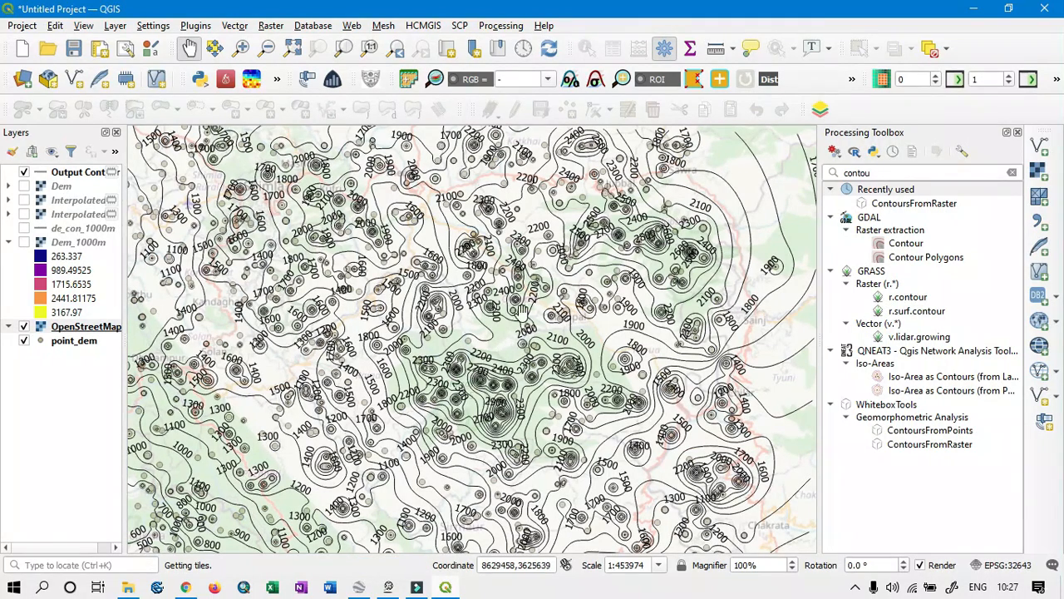
Step: Show the Dem_1000m raster beneath the contours and view its full extent against the contour lines
left_click(23, 242)
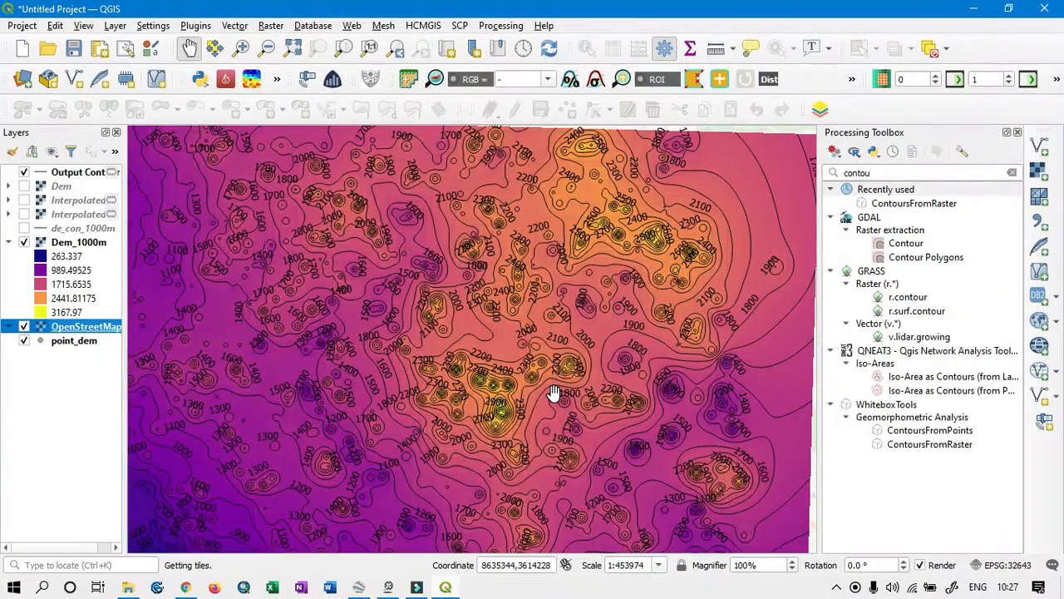
scroll(553, 392, "down", 1)
left_click_drag(554, 396, 522, 349)
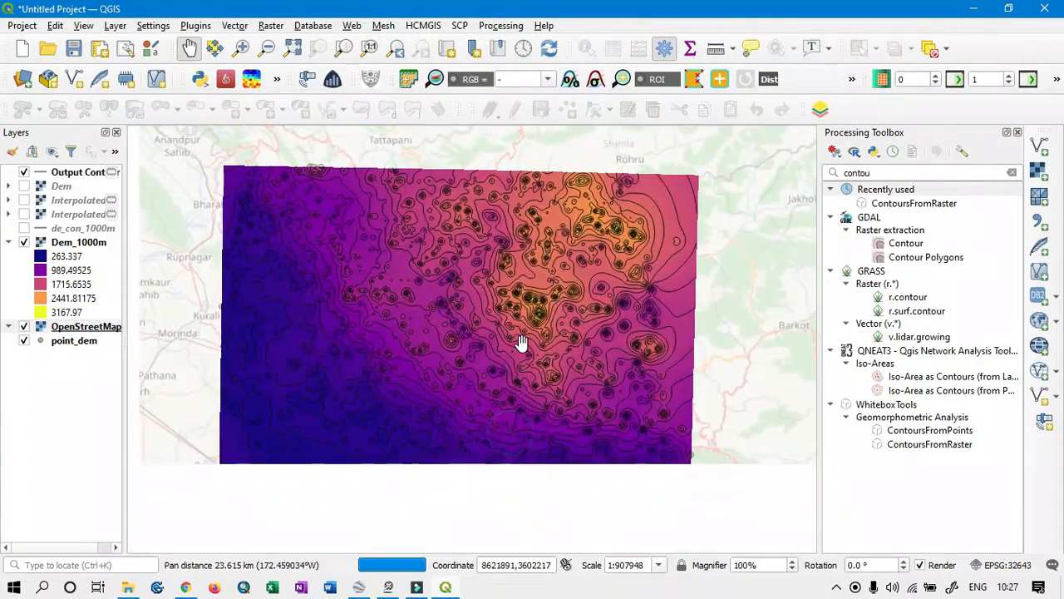
scroll(521, 367, "up", 1)
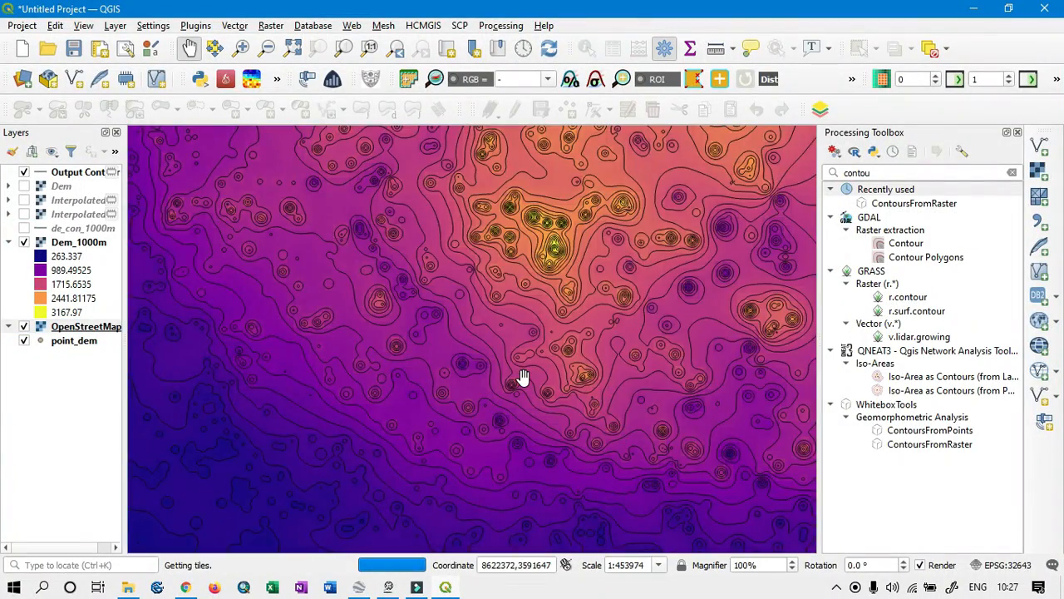